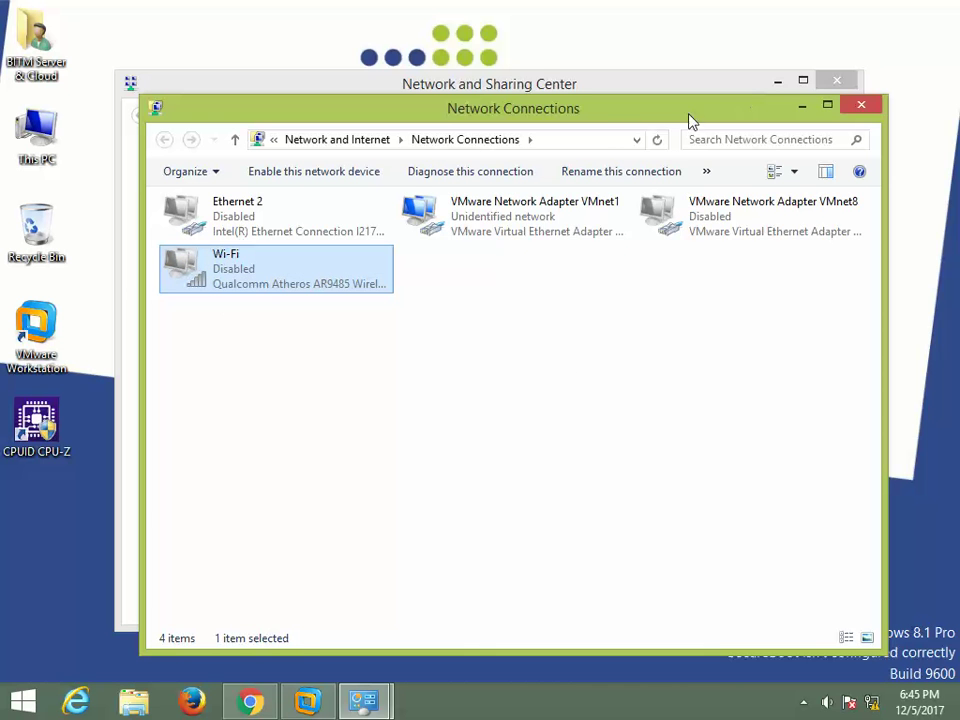
pyautogui.moveTo(698, 122); pyautogui.dragTo(715, 123)
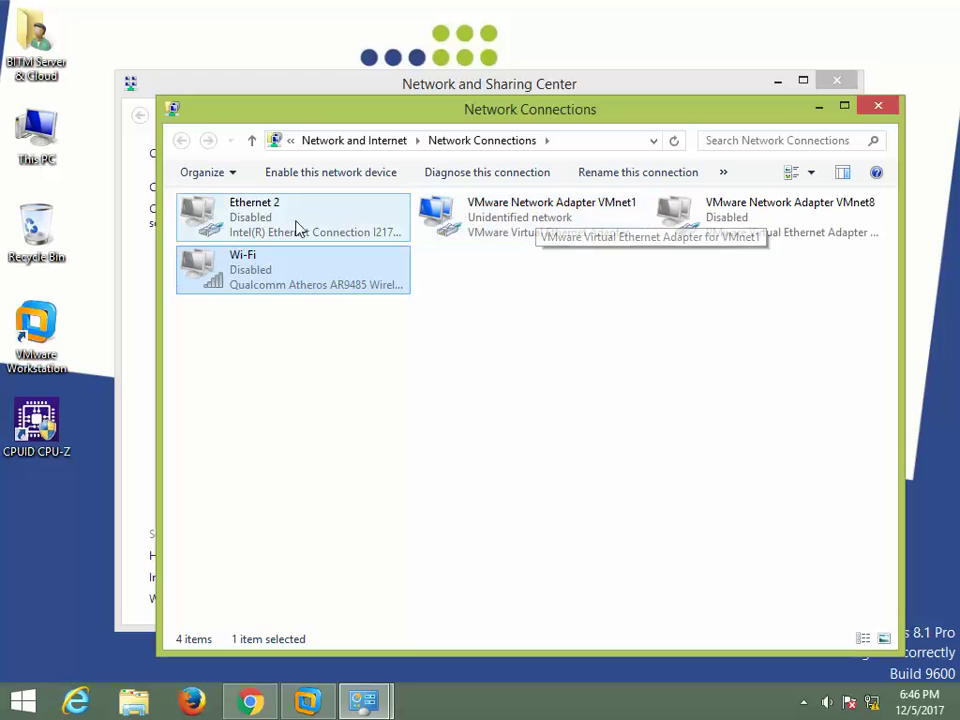
pyautogui.click(455, 365)
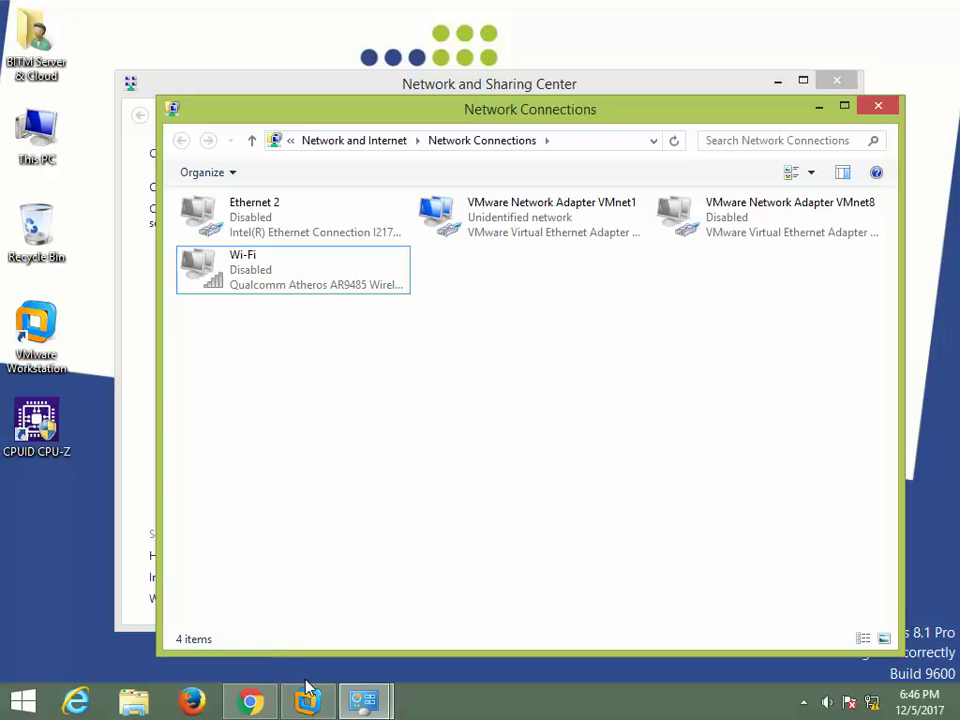
pyautogui.moveTo(311, 698)
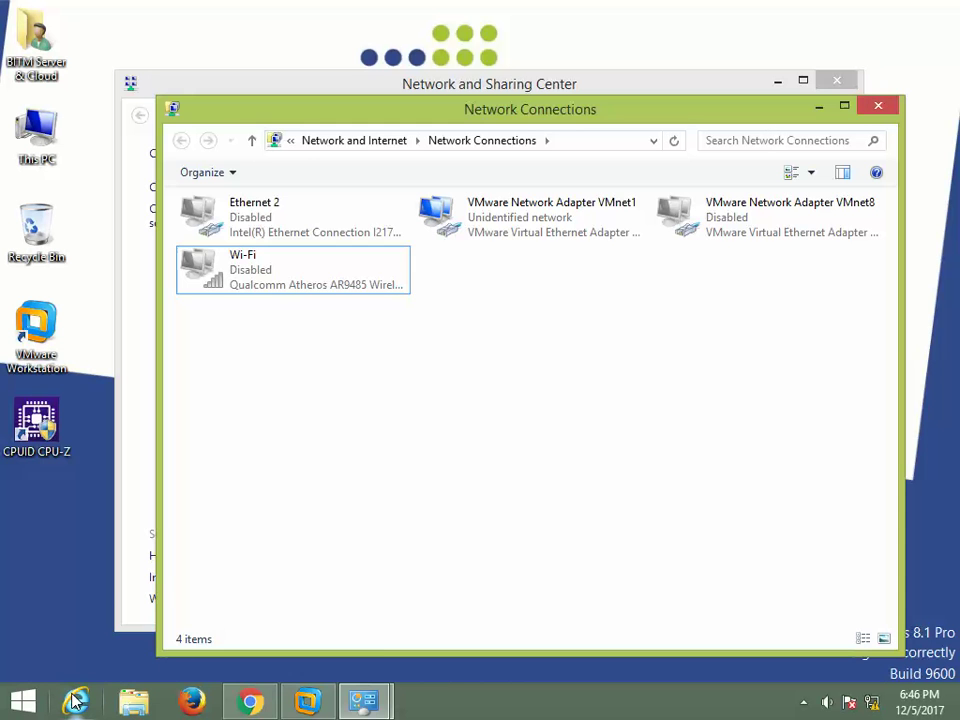
# Open a Command Prompt and ping google.com.
pyautogui.press('super+r')
pyautogui.write('cmd')
pyautogui.press('Return')
pyautogui.write('p')
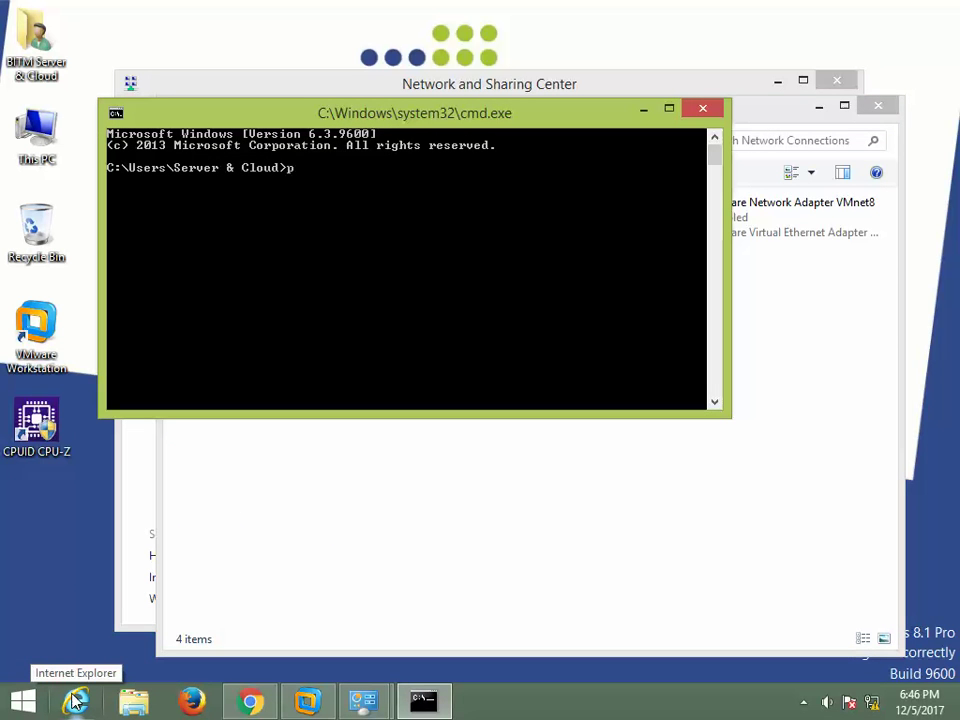
pyautogui.write('ing google.com')
pyautogui.press('Return')
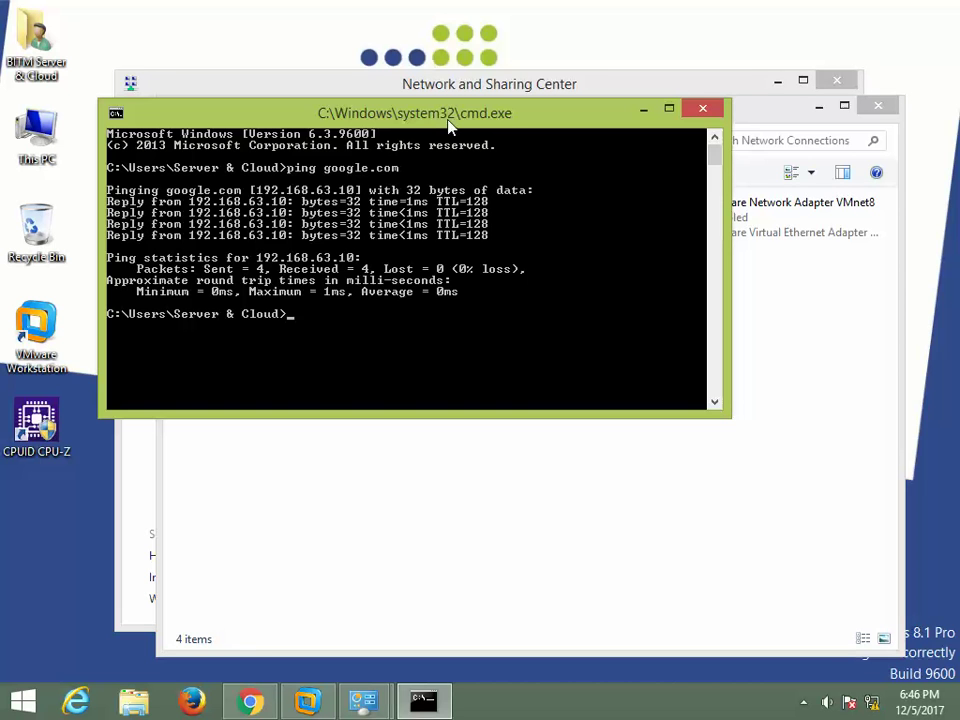
pyautogui.click(250, 701)
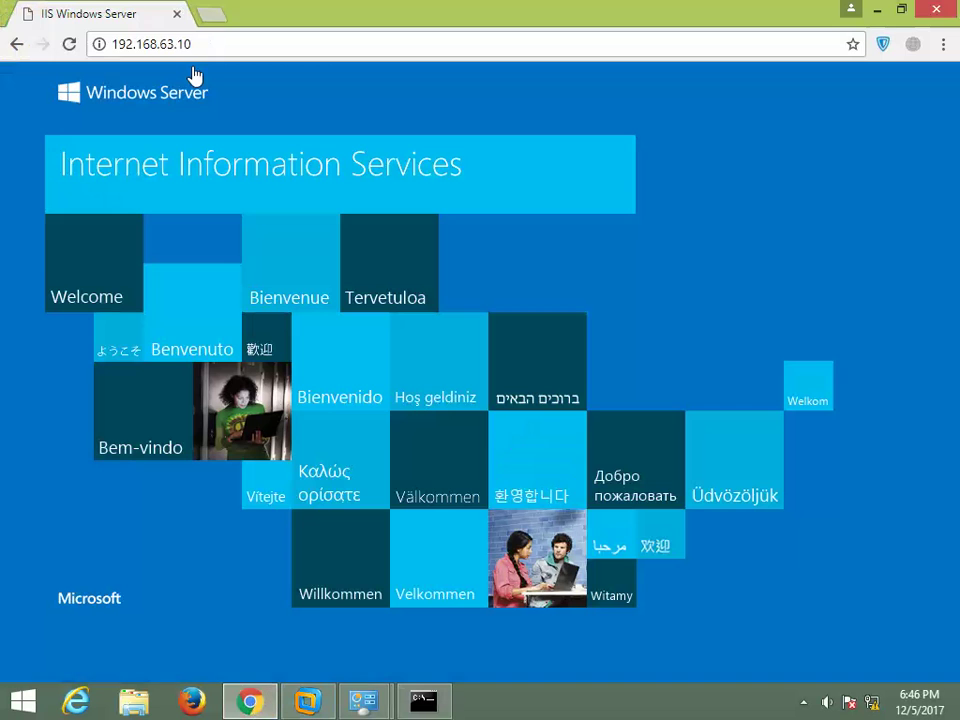
pyautogui.click(214, 14)
pyautogui.write('google.com')
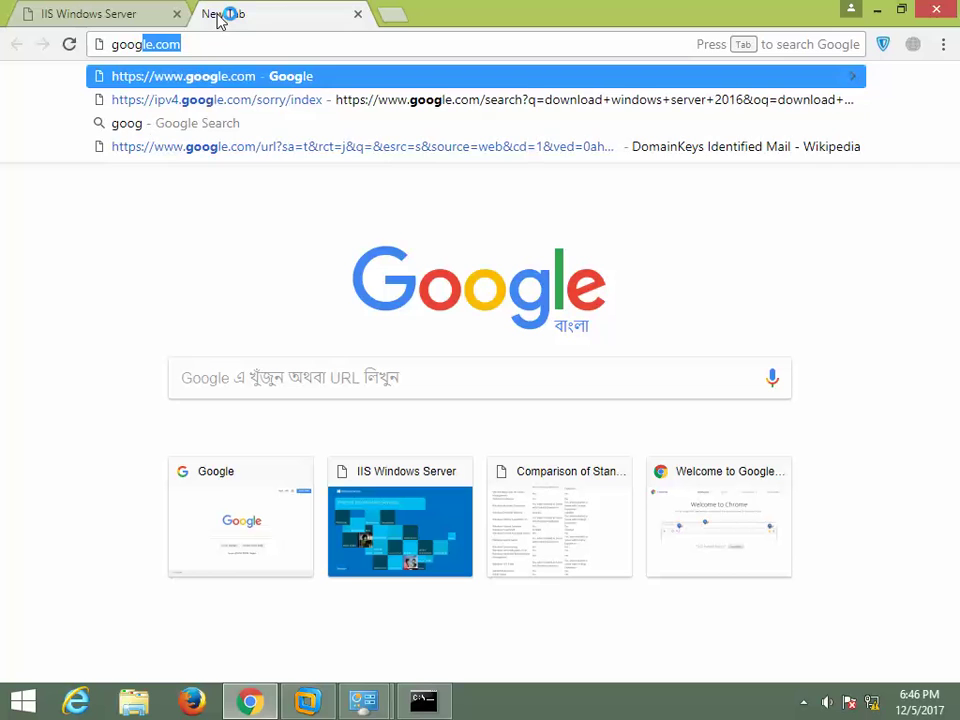
pyautogui.press('Return')
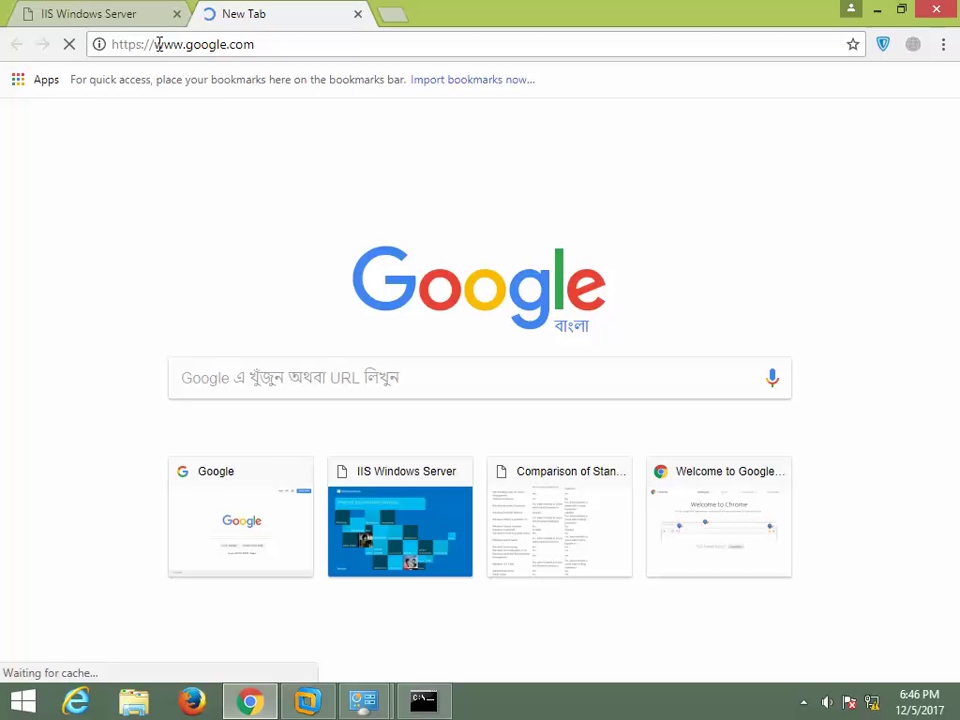
pyautogui.click(156, 44)
pyautogui.press('Return')
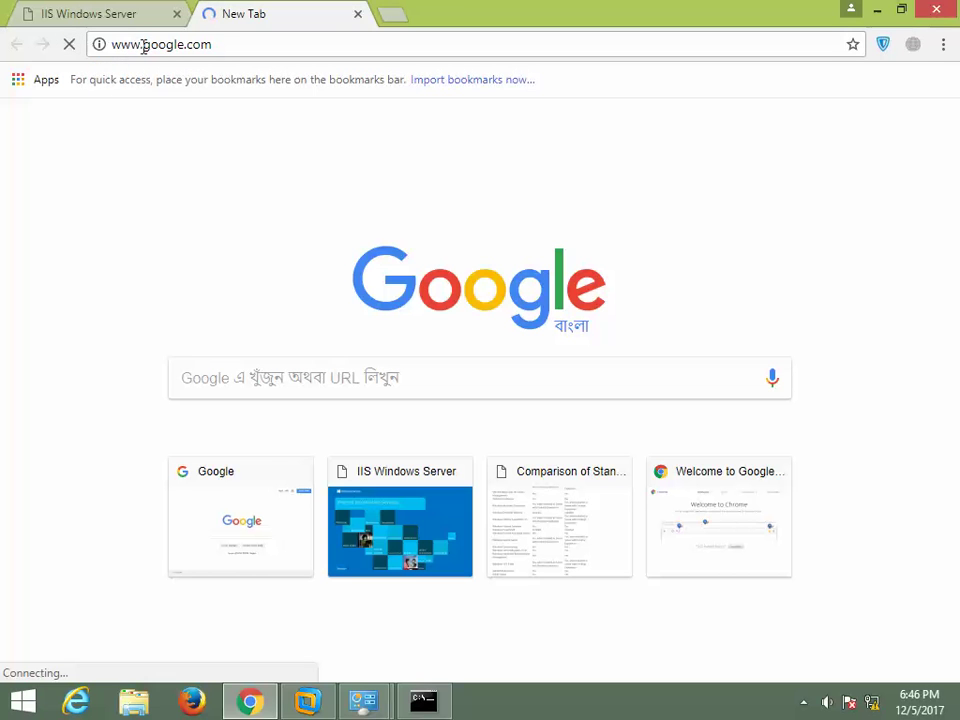
pyautogui.moveTo(143, 45); pyautogui.dragTo(97, 58)
pyautogui.write('http://')
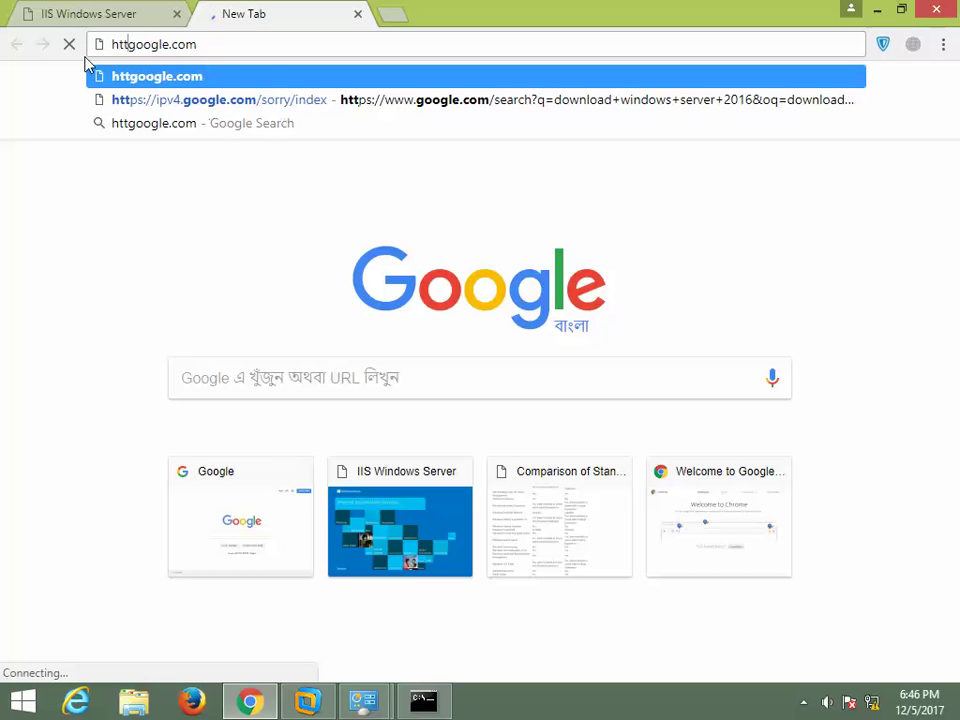
pyautogui.press('Return')
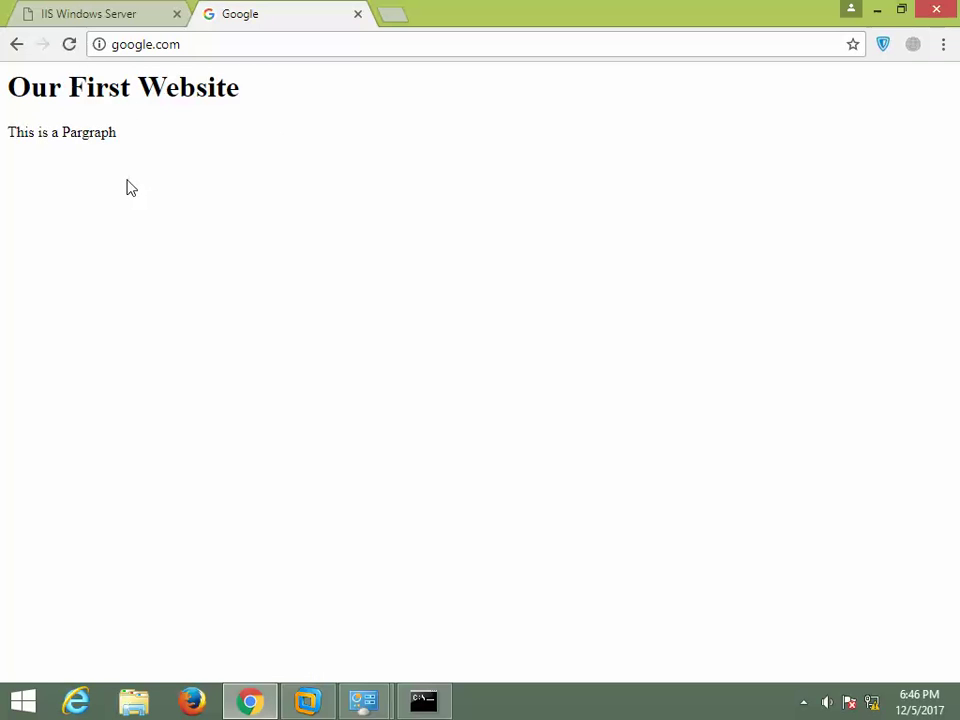
# Compare the default IIS page at 192.168.63.10 with the site served at google.com.
pyautogui.click(36, 18)
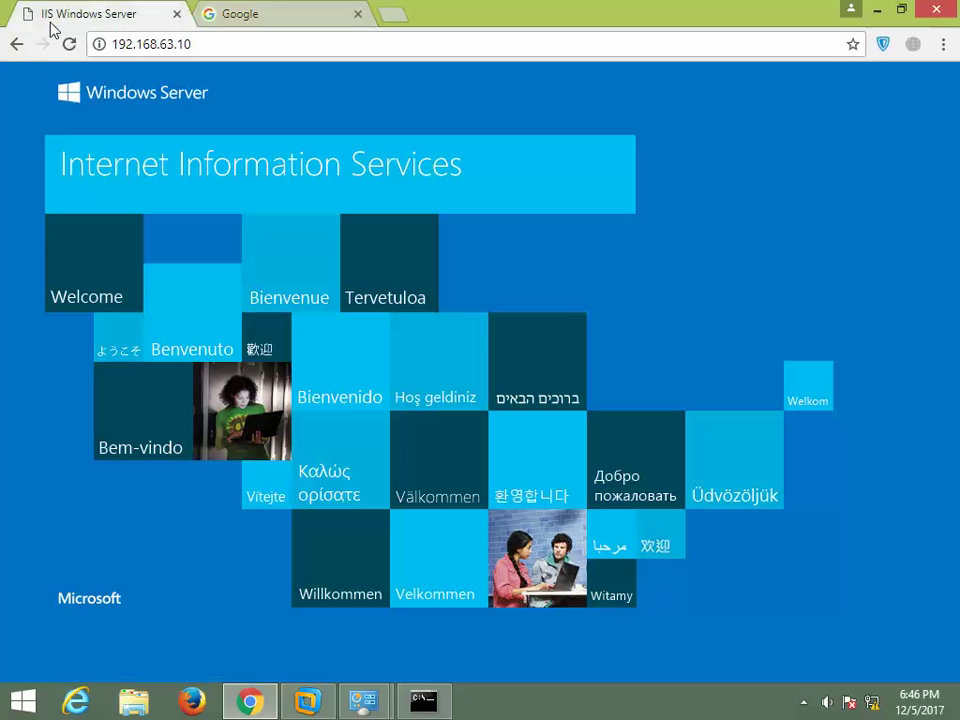
pyautogui.click(252, 14)
pyautogui.click(137, 17)
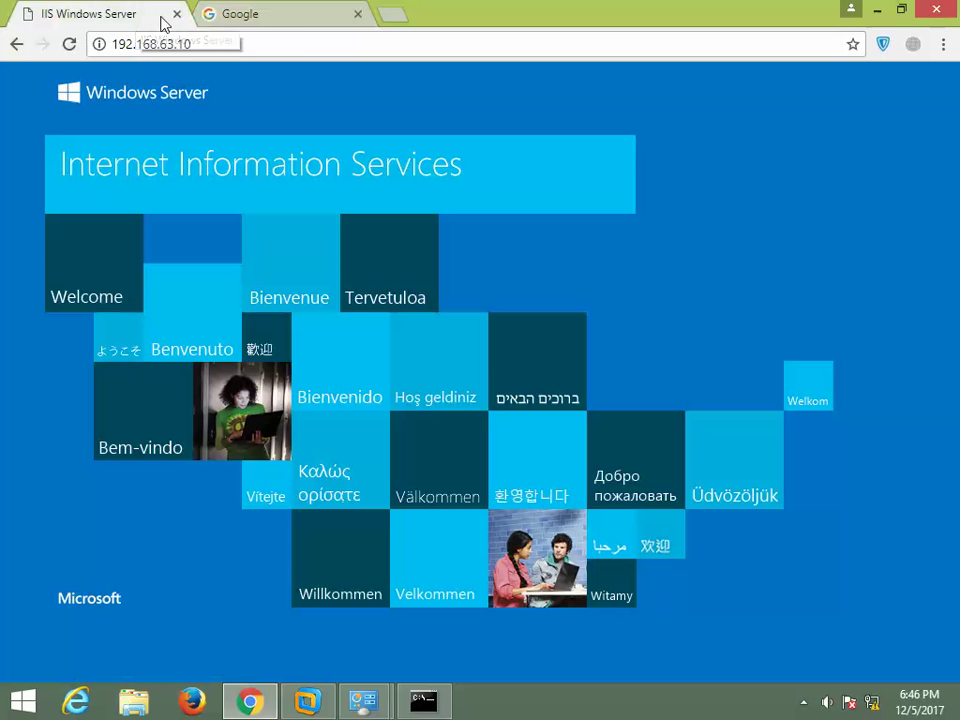
pyautogui.click(254, 16)
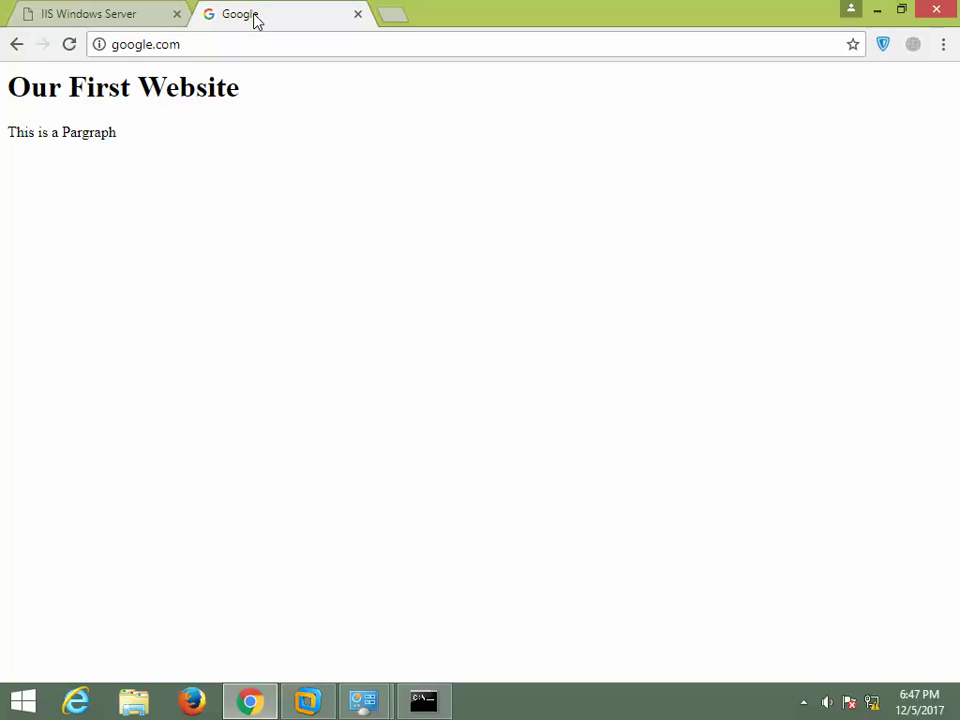
pyautogui.click(146, 20)
pyautogui.click(285, 11)
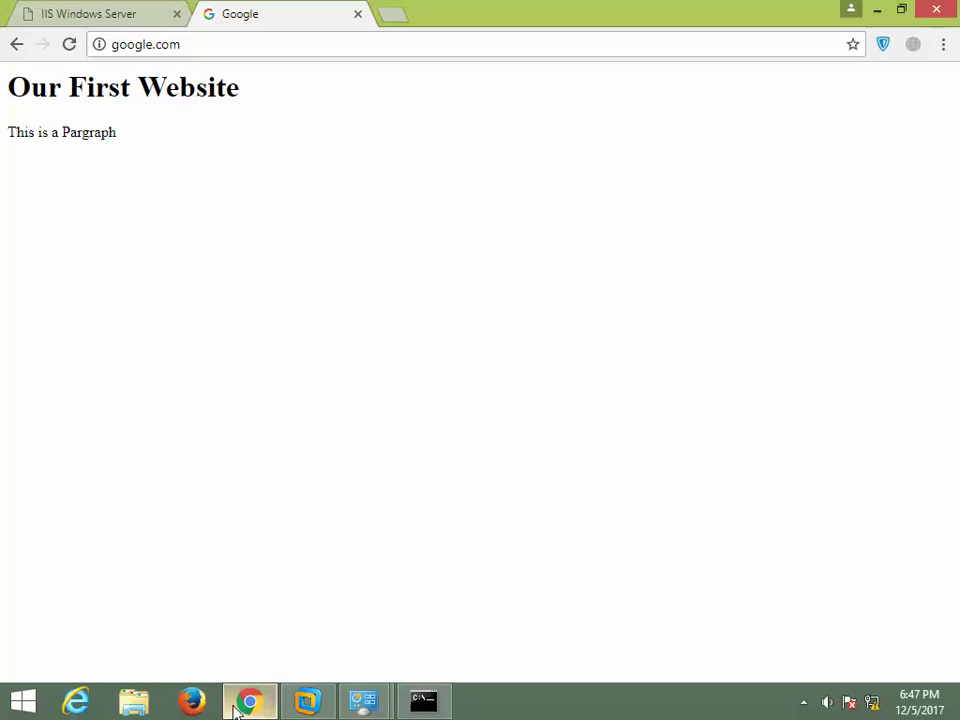
# Switch to the Windows Server virtual machine in VMware and launch IIS Manager for the IIS server listed in Server Manager.
pyautogui.click(310, 701)
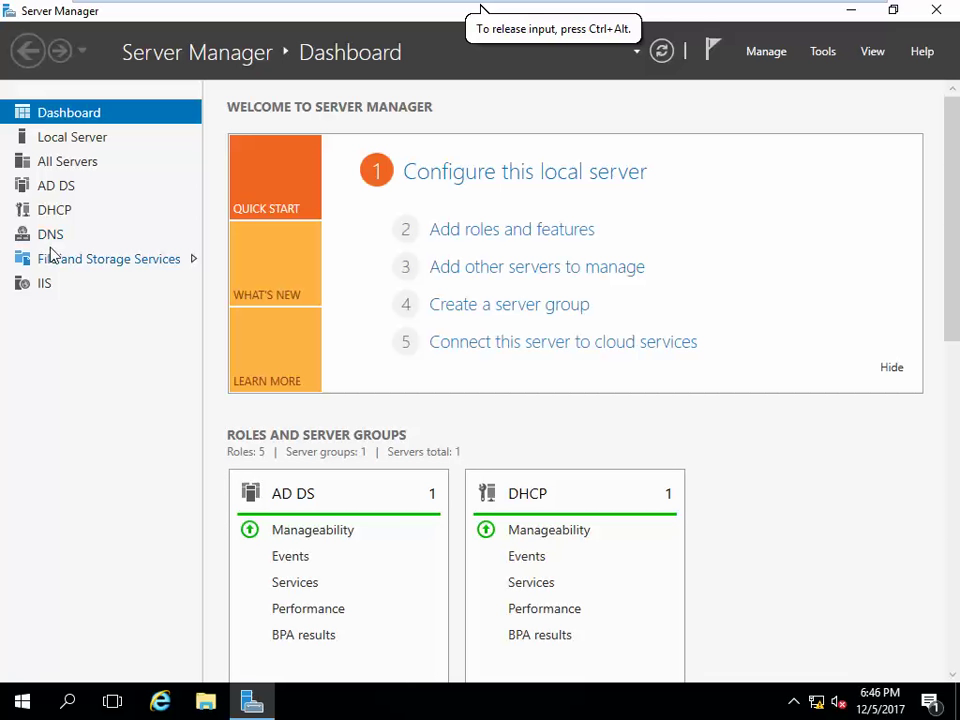
pyautogui.click(42, 286)
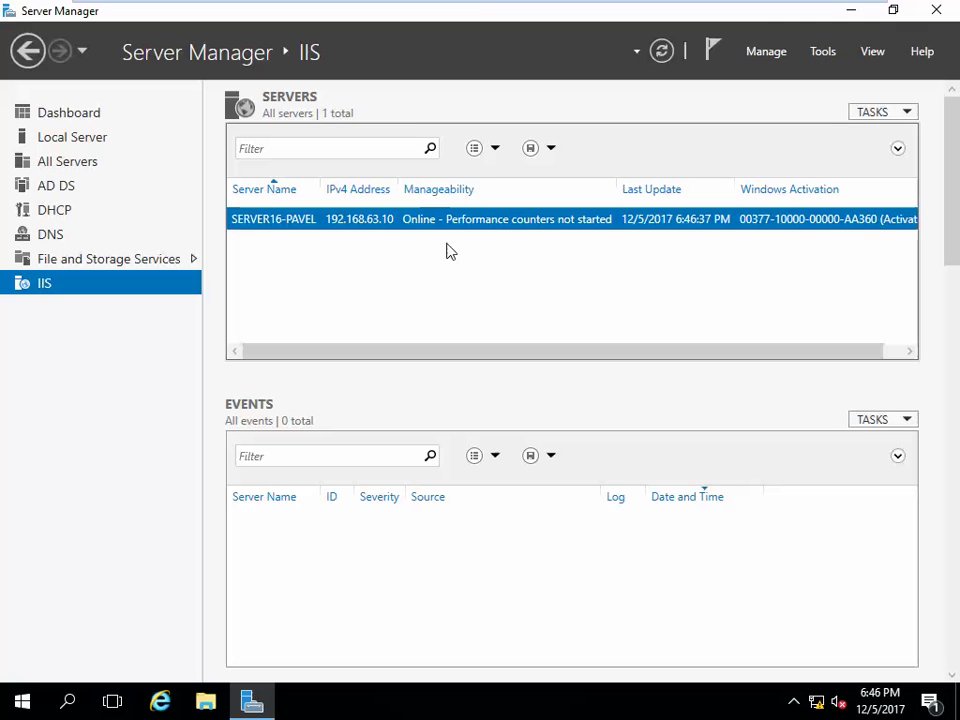
pyautogui.rightClick(503, 219)
pyautogui.rightClick(477, 229)
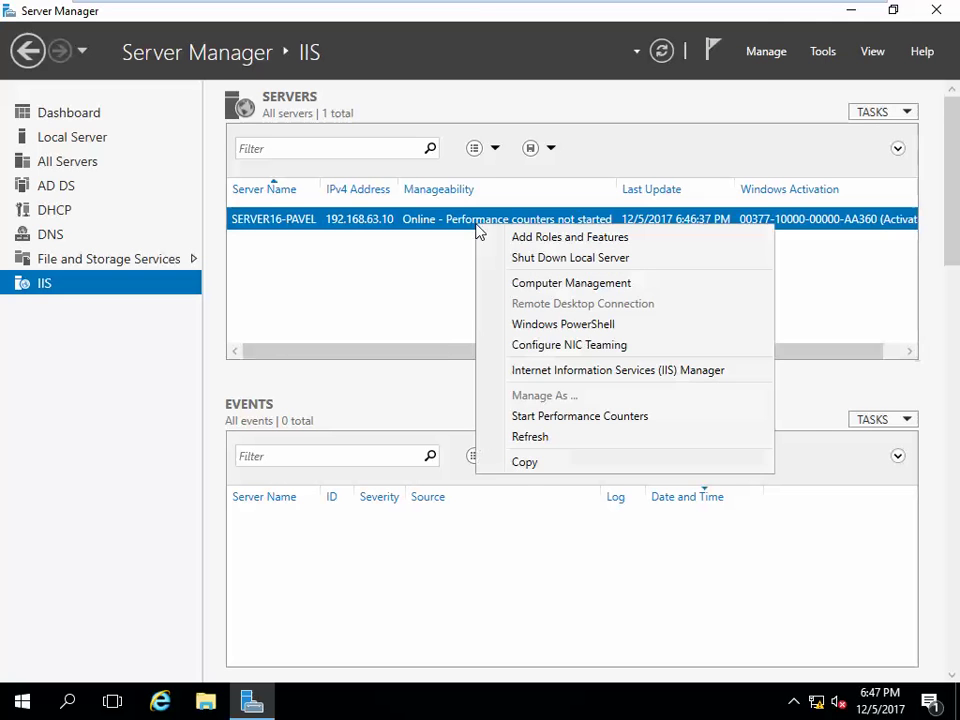
pyautogui.click(560, 370)
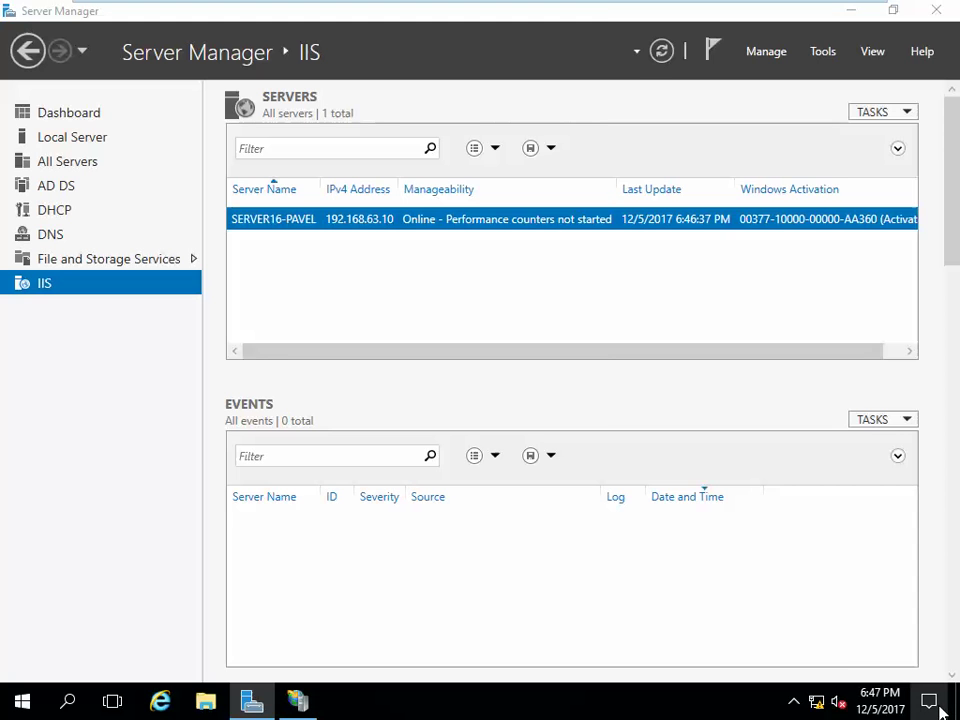
# Clear all notifications in the server's Action Center.
pyautogui.click(939, 707)
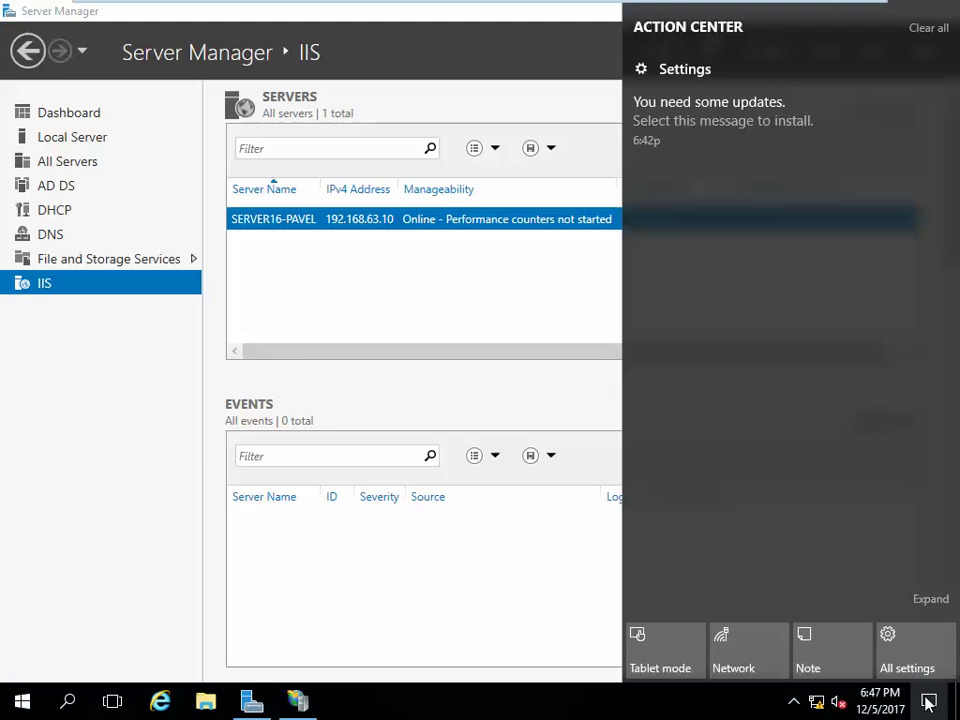
pyautogui.click(928, 30)
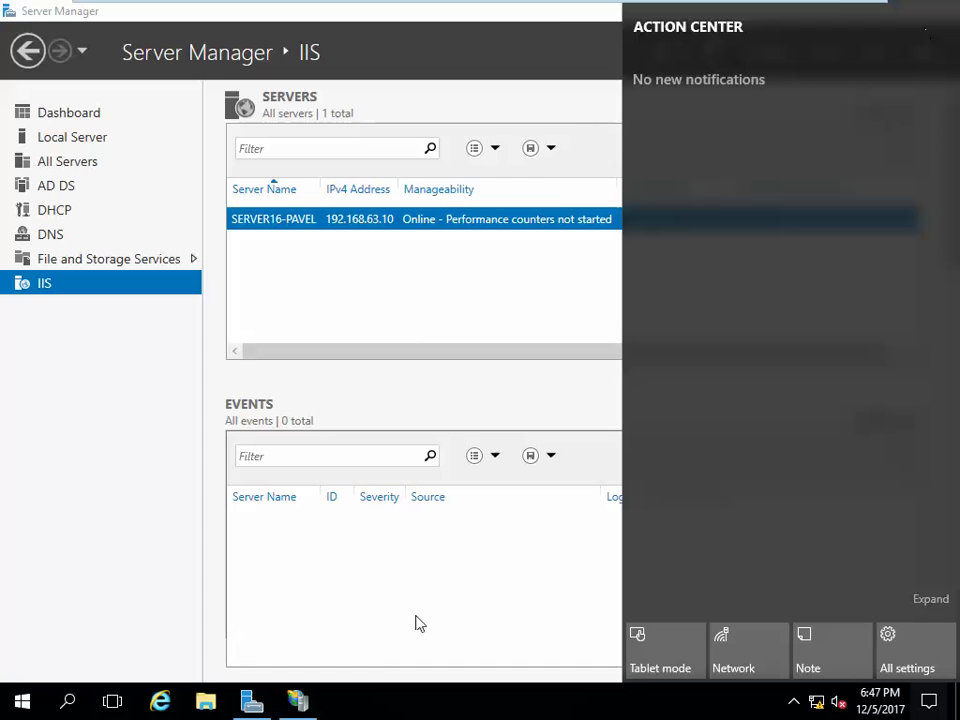
# Bring IIS Manager forward at full-screen size and expand the Sites node in a wider Connections pane.
pyautogui.click(303, 702)
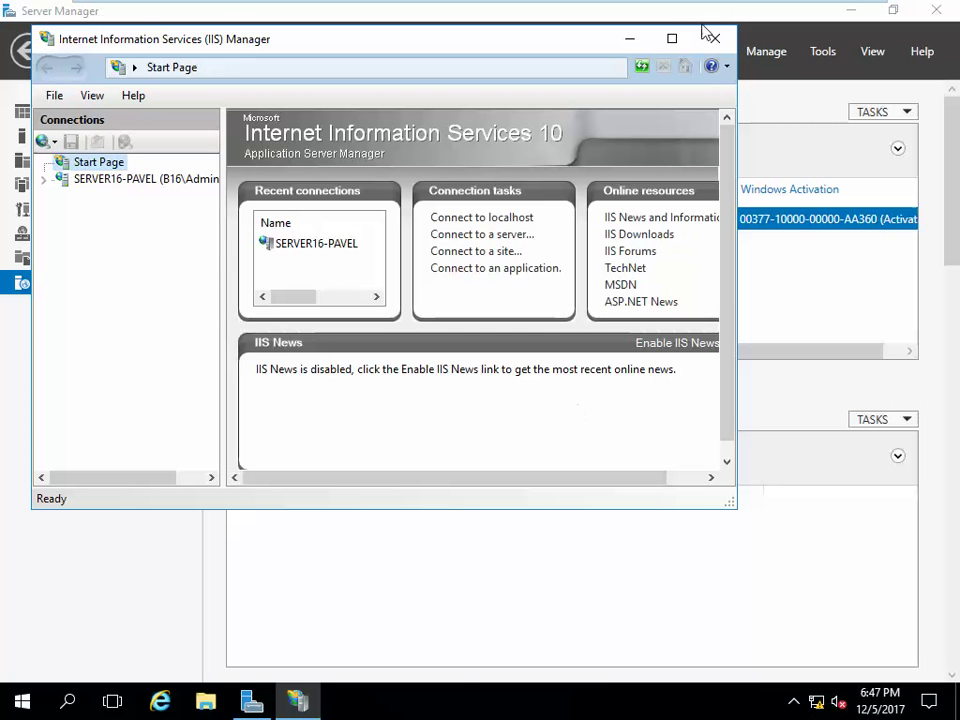
pyautogui.click(670, 36)
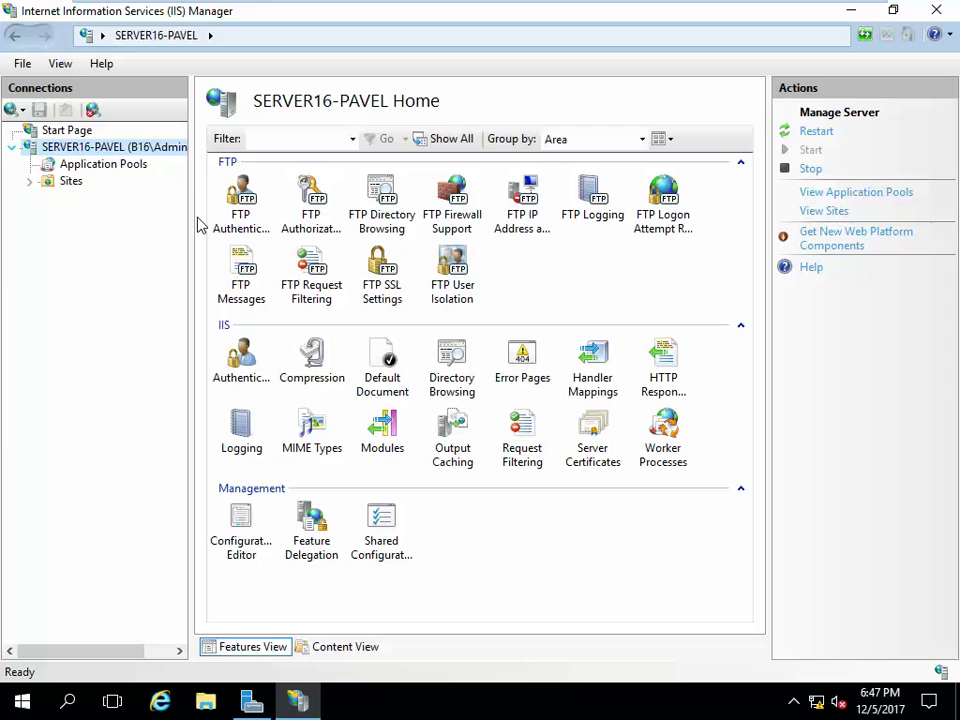
pyautogui.moveTo(190, 217); pyautogui.dragTo(220, 217)
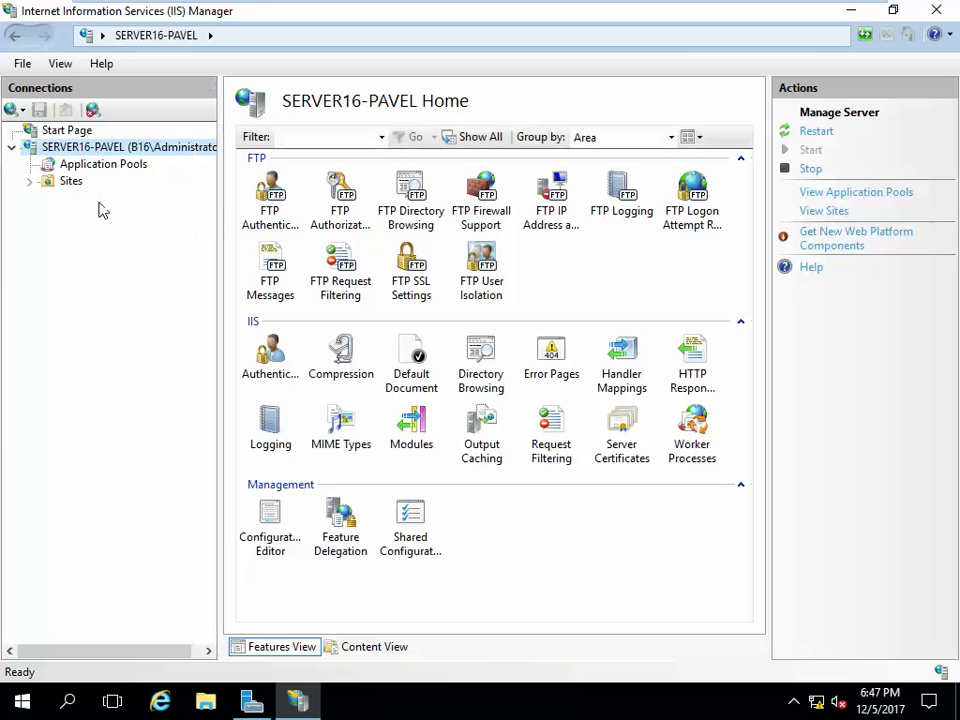
pyautogui.click(31, 182)
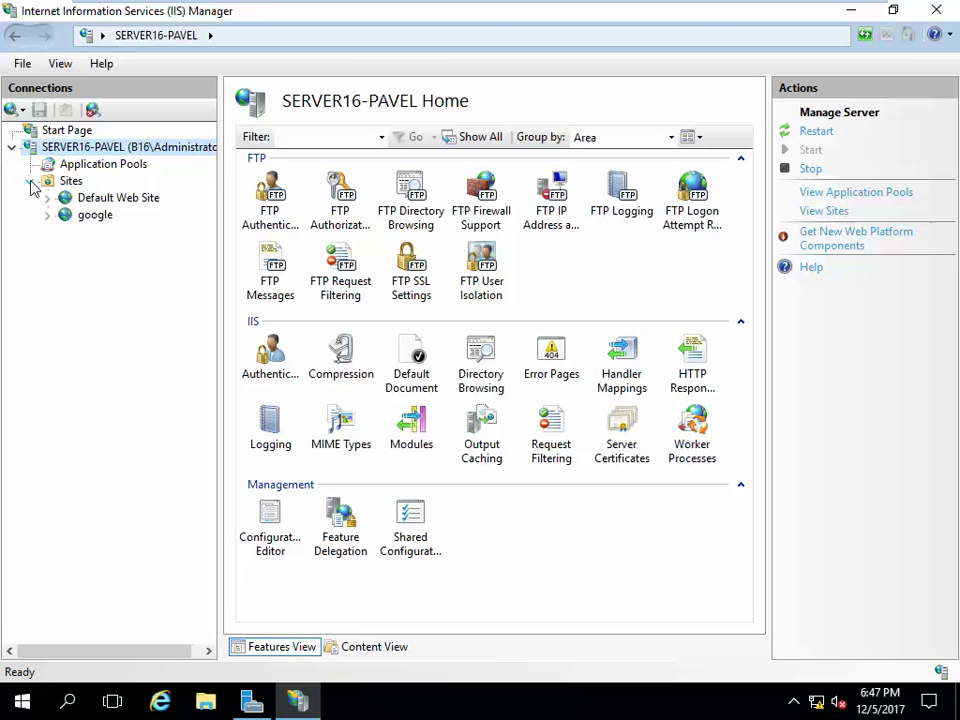
pyautogui.rightClick(68, 184)
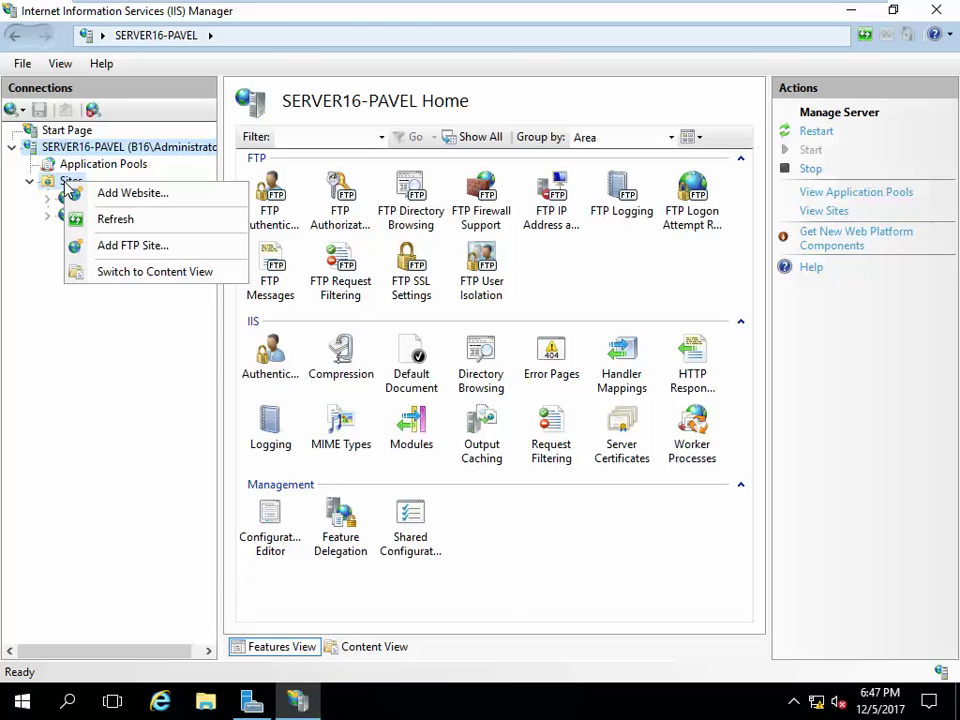
pyautogui.click(100, 375)
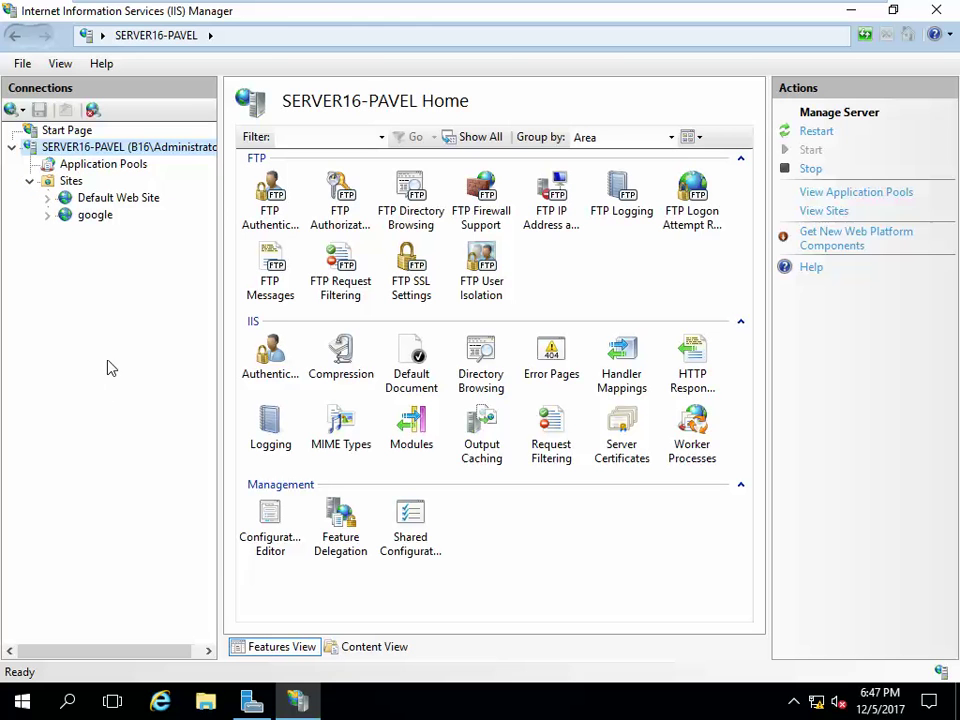
pyautogui.moveTo(318, 8)
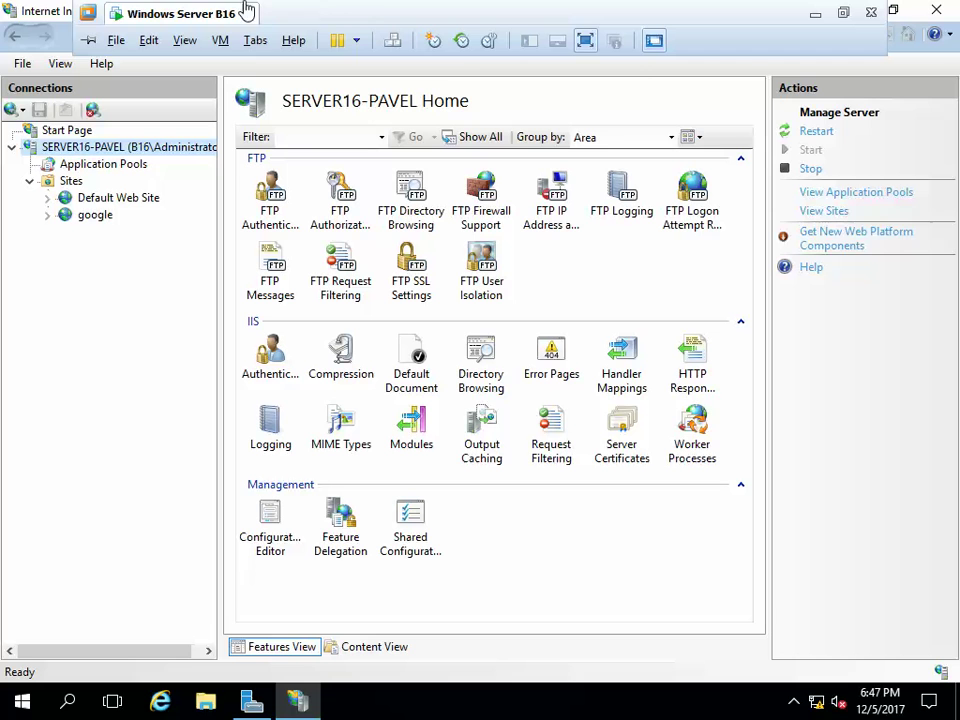
pyautogui.rightClick(60, 182)
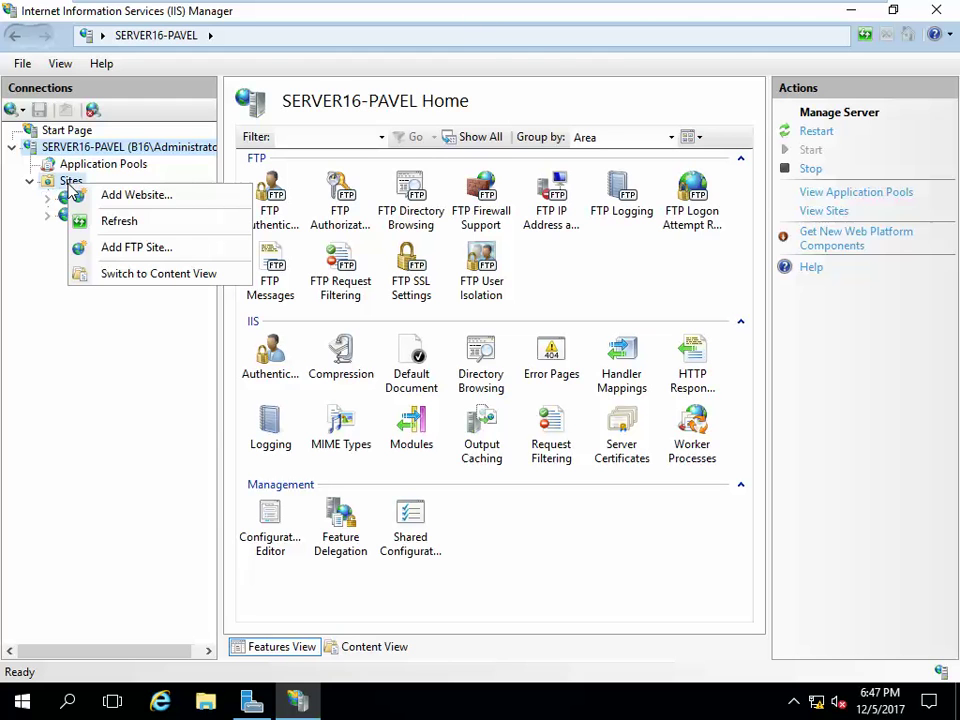
pyautogui.click(147, 255)
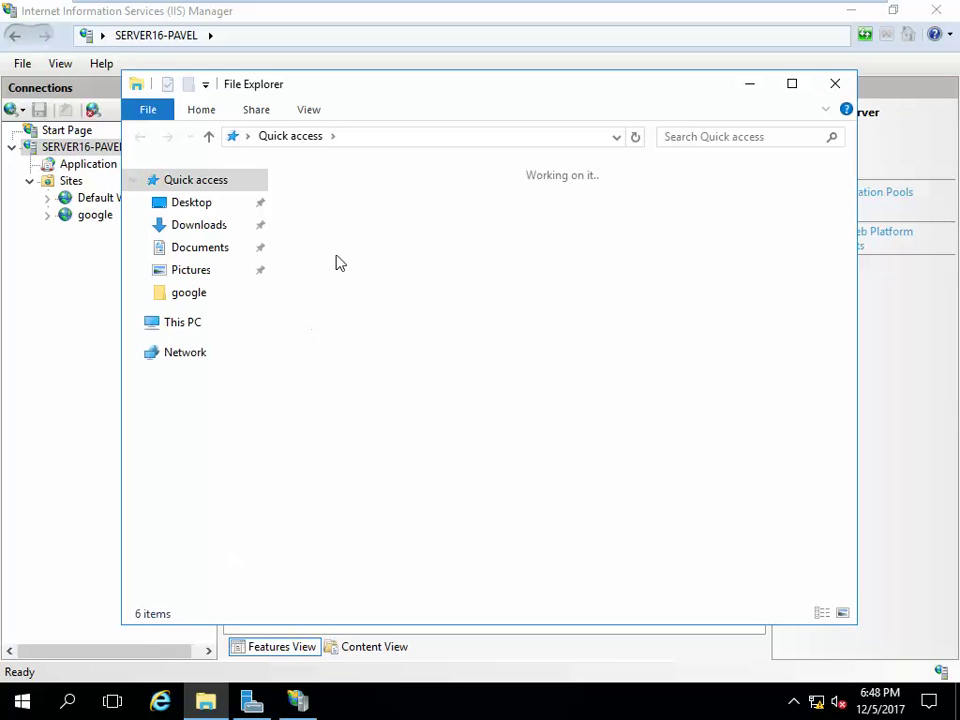
# Browse to the C:\inetpub\wwwroot folder in File Explorer.
pyautogui.click(188, 325)
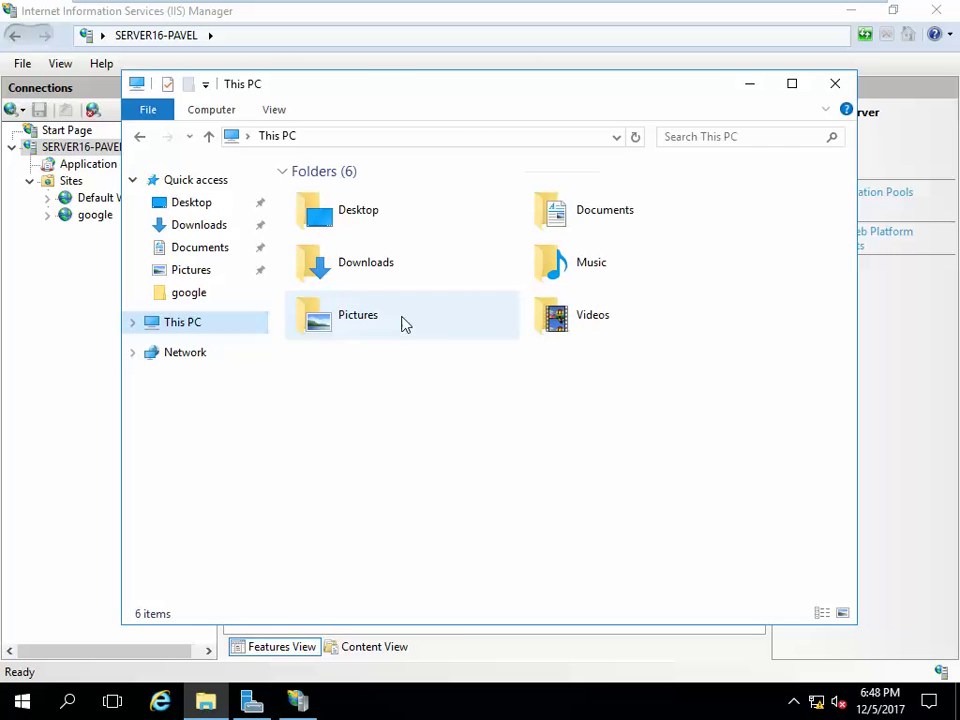
pyautogui.doubleClick(555, 400)
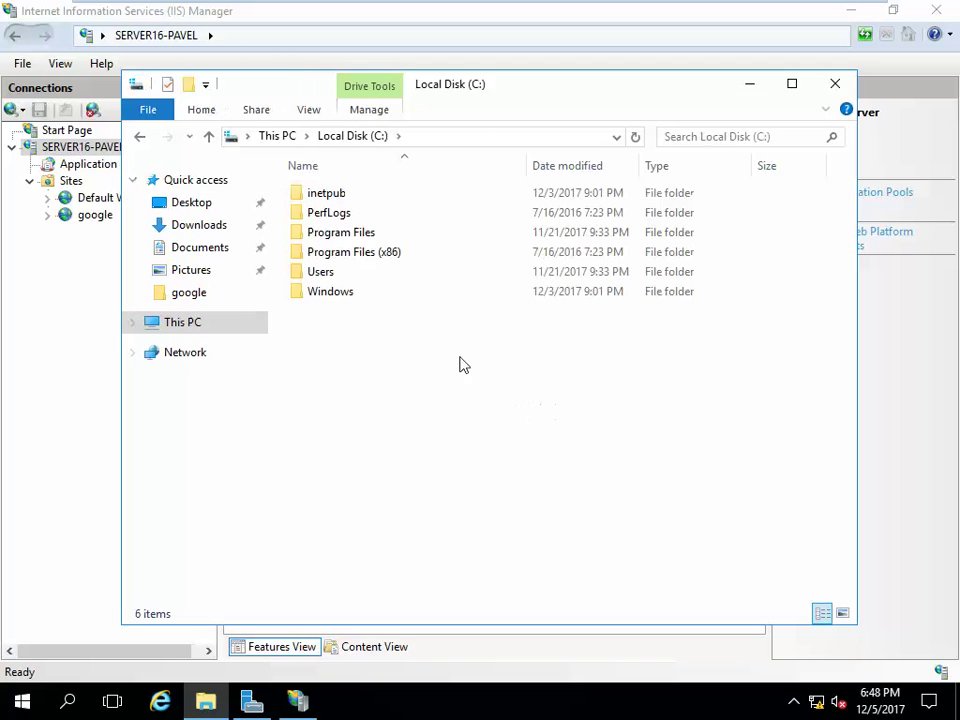
pyautogui.doubleClick(339, 199)
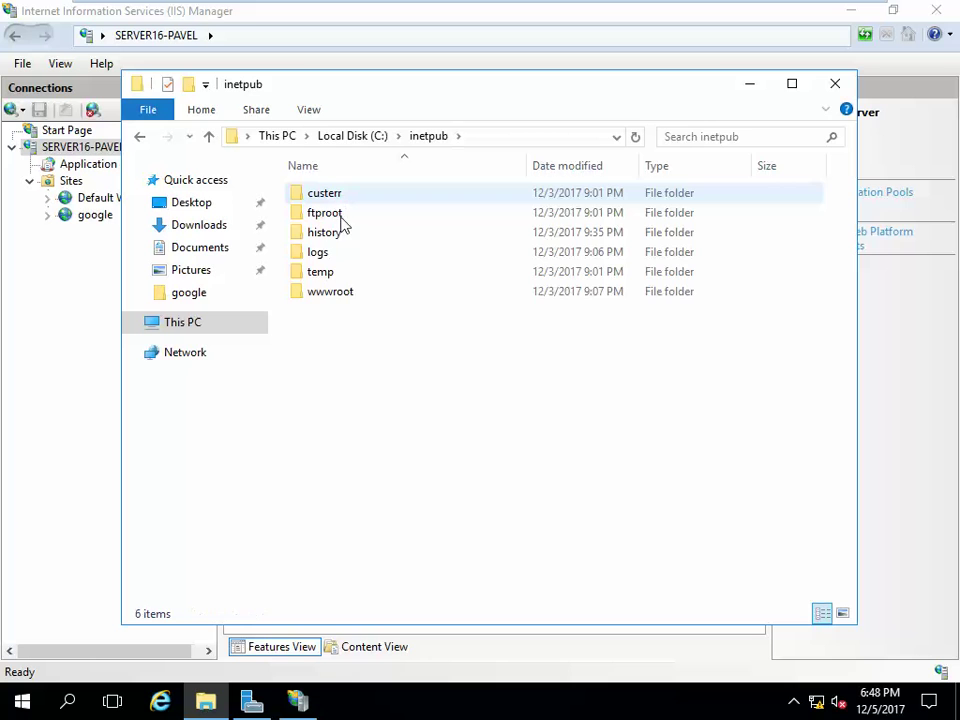
pyautogui.doubleClick(361, 299)
# Create a new folder named ftp inside C:\inetpub\wwwroot.
pyautogui.rightClick(356, 287)
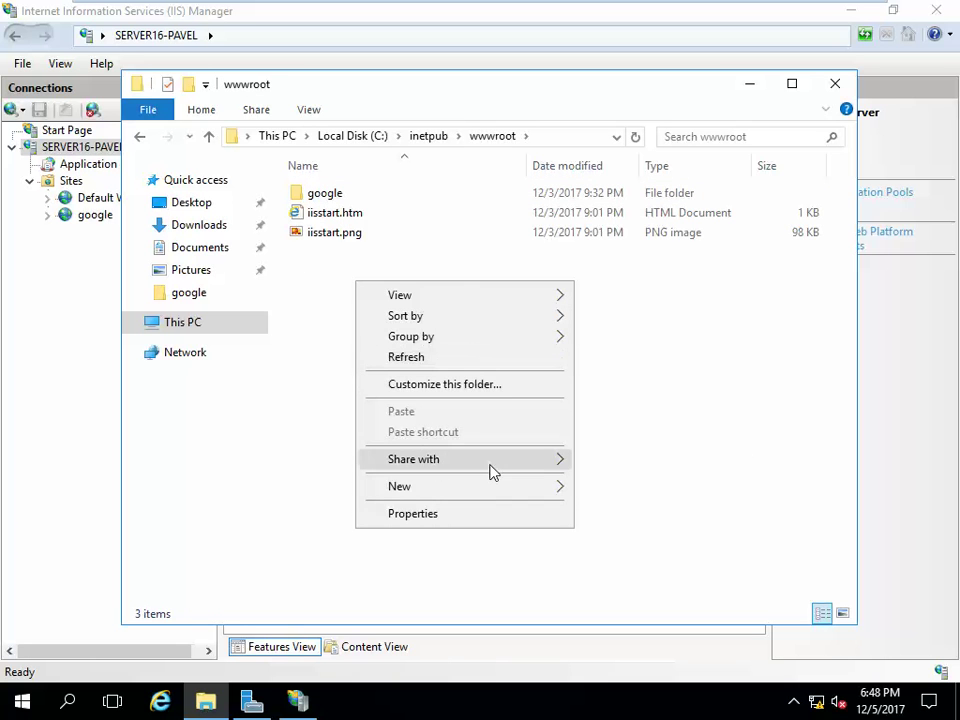
pyautogui.moveTo(491, 474)
pyautogui.moveTo(544, 491)
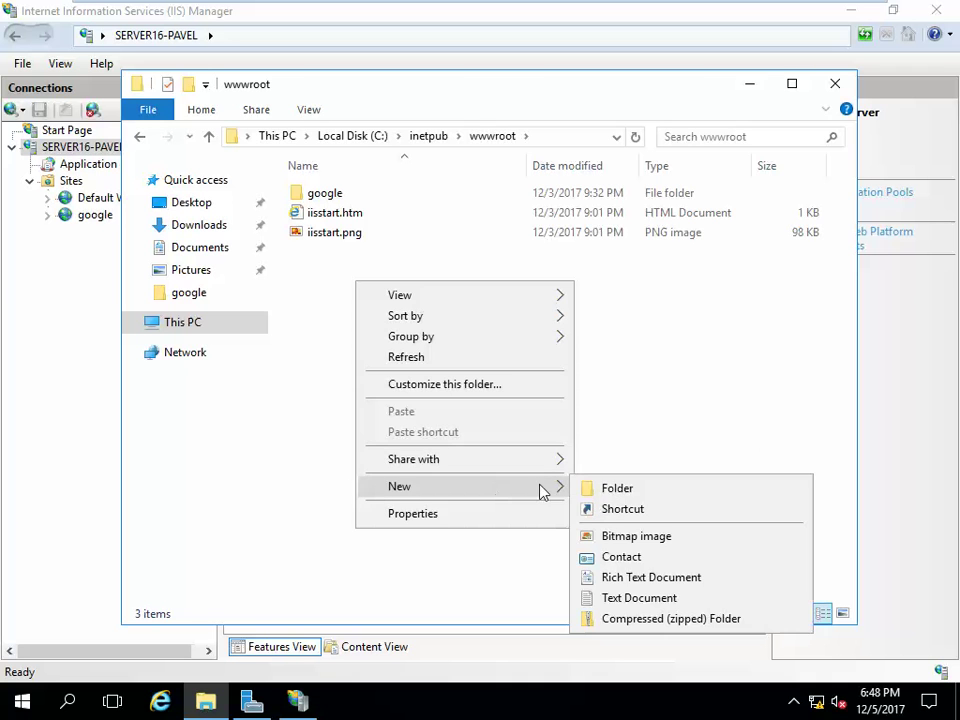
pyautogui.click(606, 487)
pyautogui.write('ftp')
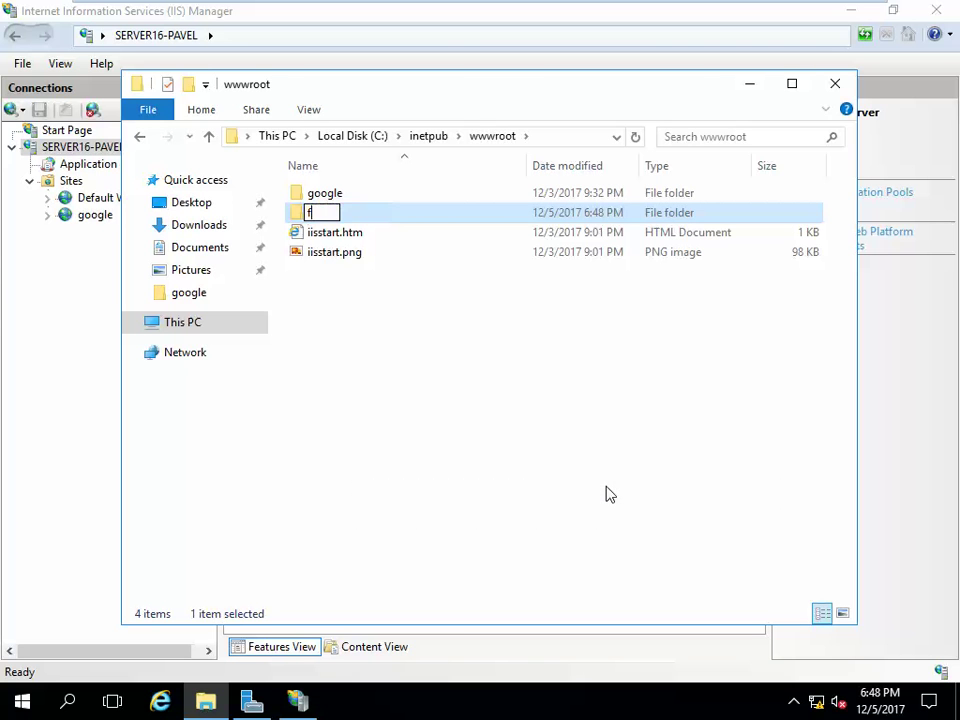
pyautogui.press('Return')
# Copy iisstart.htm and iisstart.png from wwwroot into the ftp folder and return to wwwroot.
pyautogui.moveTo(311, 298); pyautogui.dragTo(311, 240)
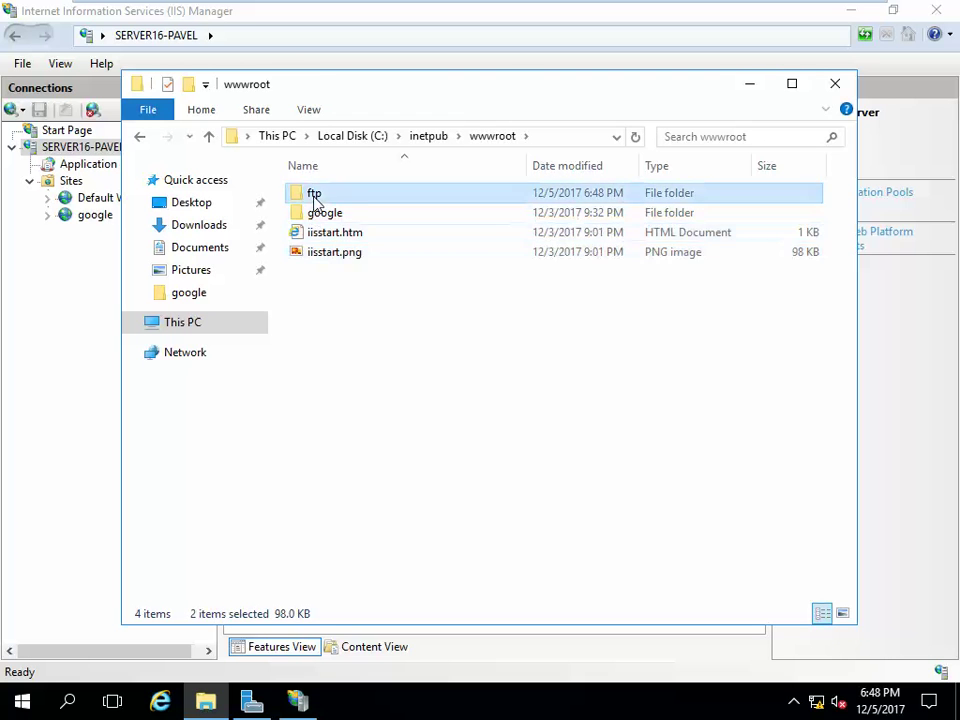
pyautogui.doubleClick(315, 196)
pyautogui.hotkey('ctrl', 'v')
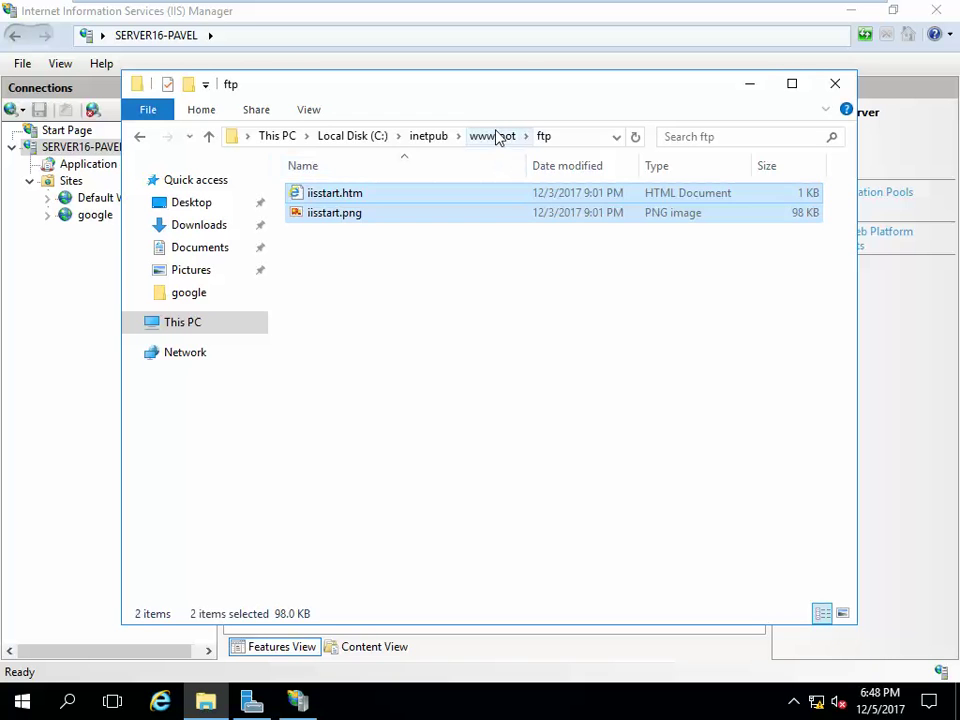
pyautogui.click(498, 135)
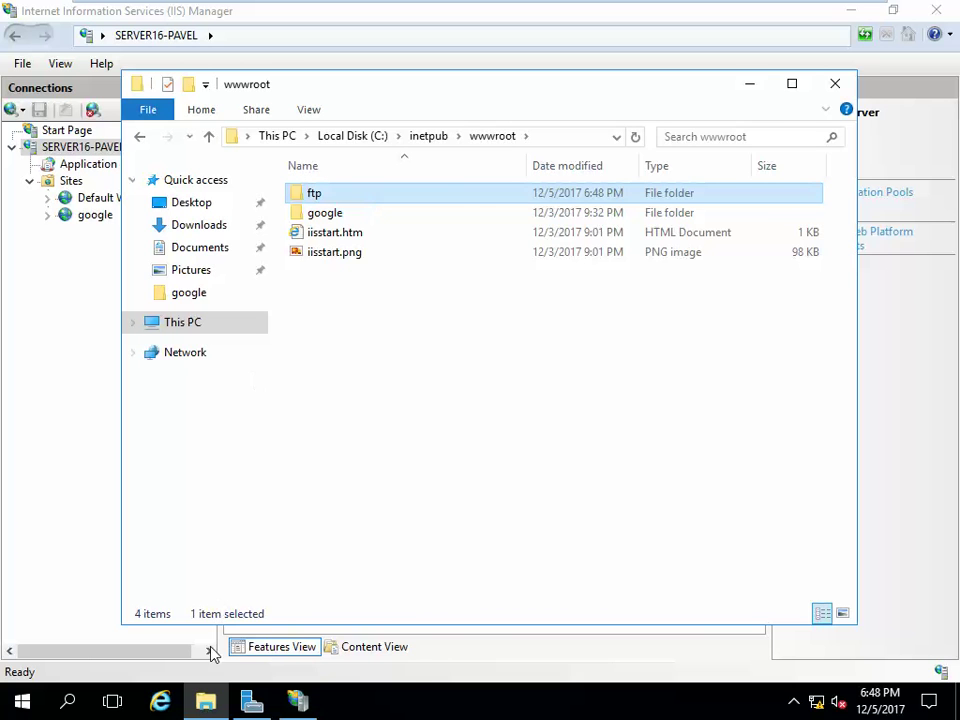
# Set the physical path of the new FTP site b16ftp to C:\inetpub\wwwroot\ftp in IIS Manager and continue to the binding settings.
pyautogui.click(297, 699)
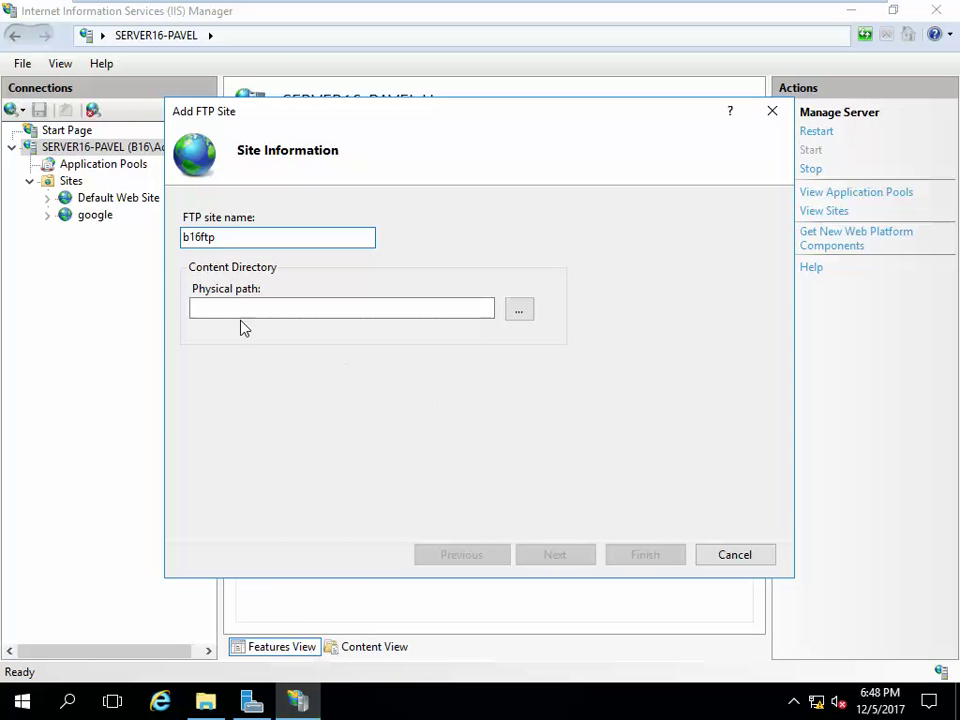
pyautogui.click(517, 310)
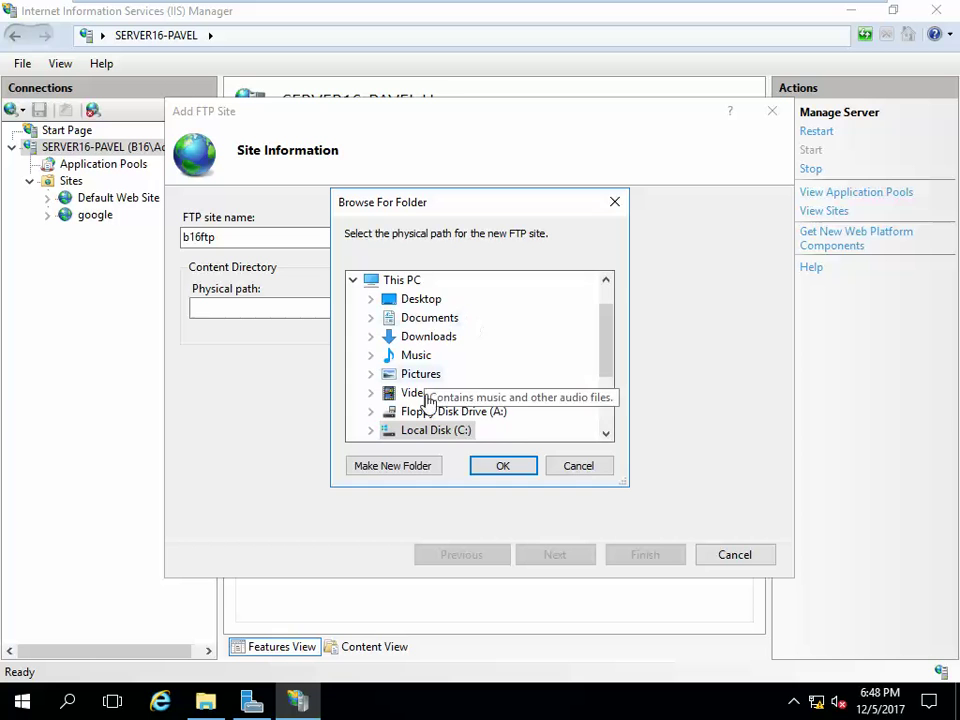
pyautogui.doubleClick(435, 430)
pyautogui.scroll(-5, 431, 432)
pyautogui.scroll(2, 451, 336)
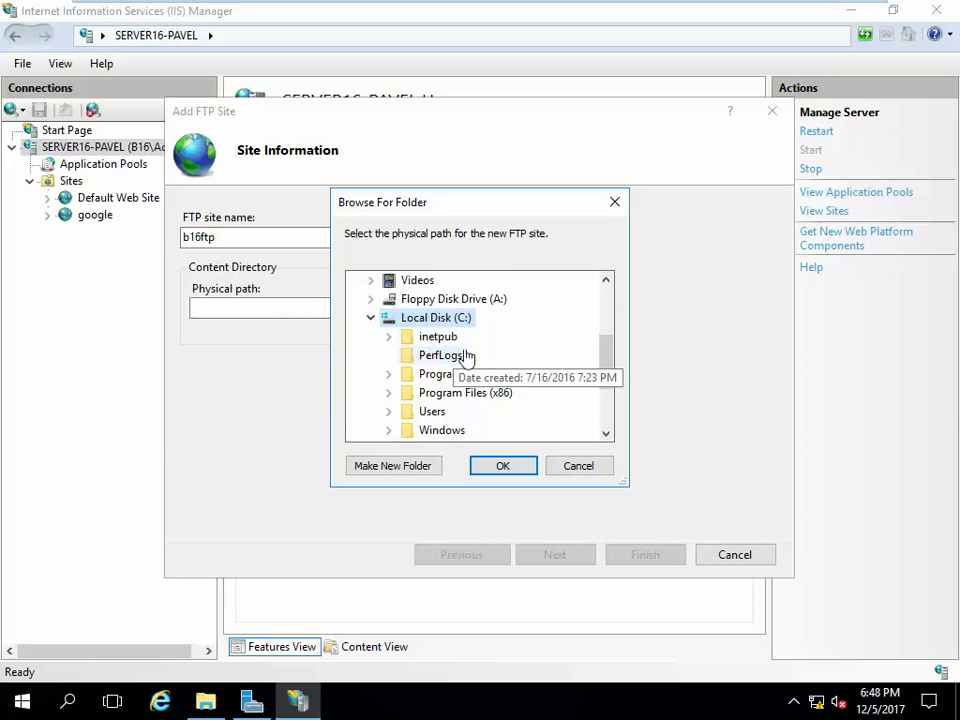
pyautogui.doubleClick(445, 336)
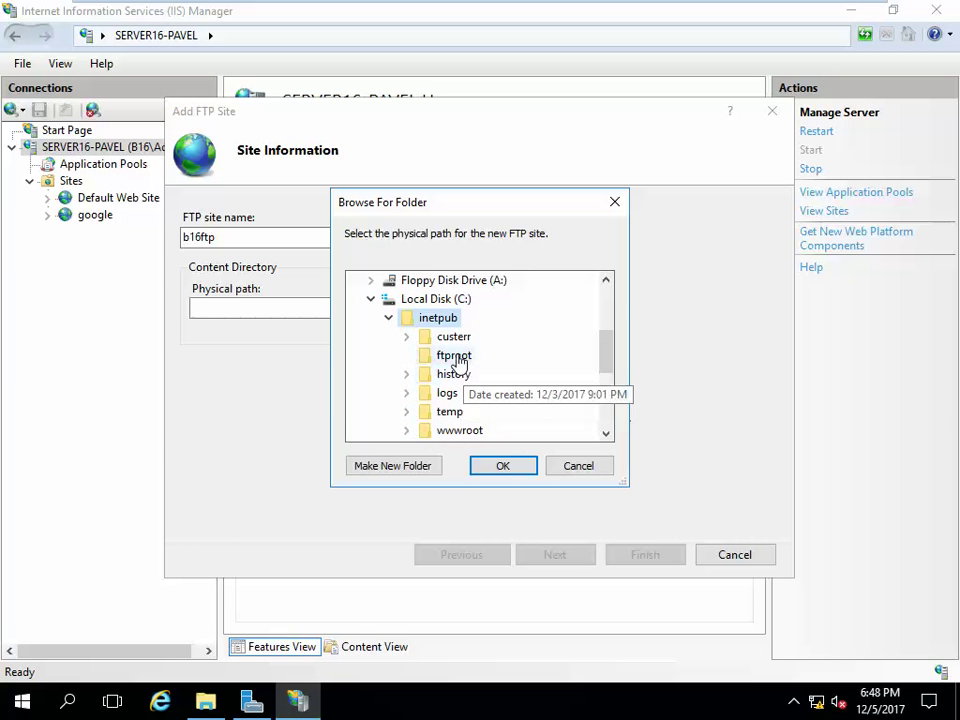
pyautogui.scroll(-1, 480, 383)
pyautogui.doubleClick(459, 374)
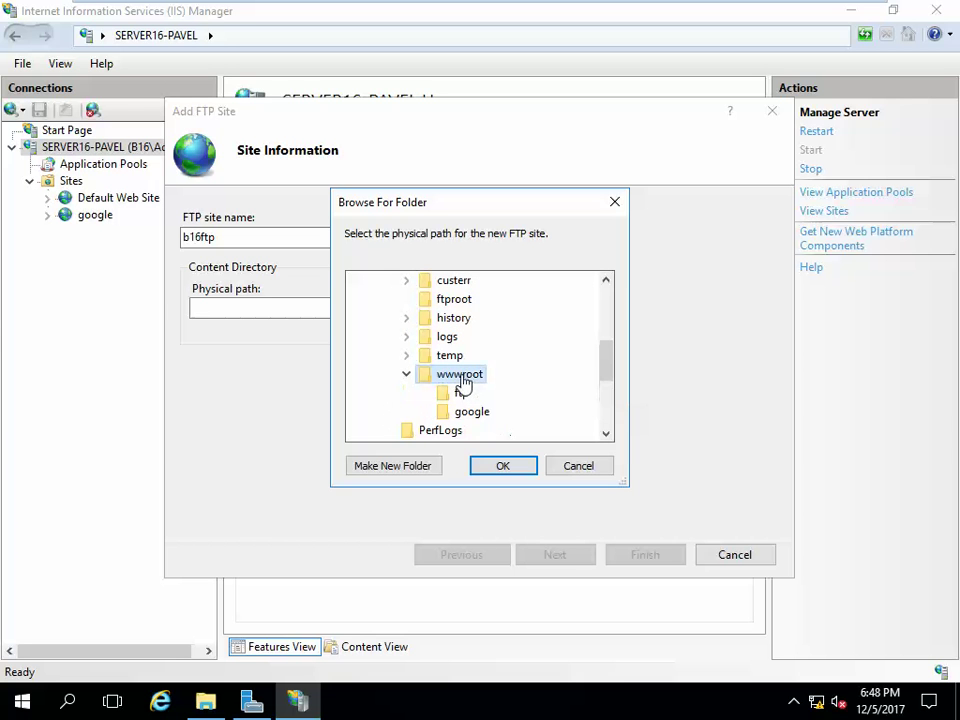
pyautogui.click(460, 393)
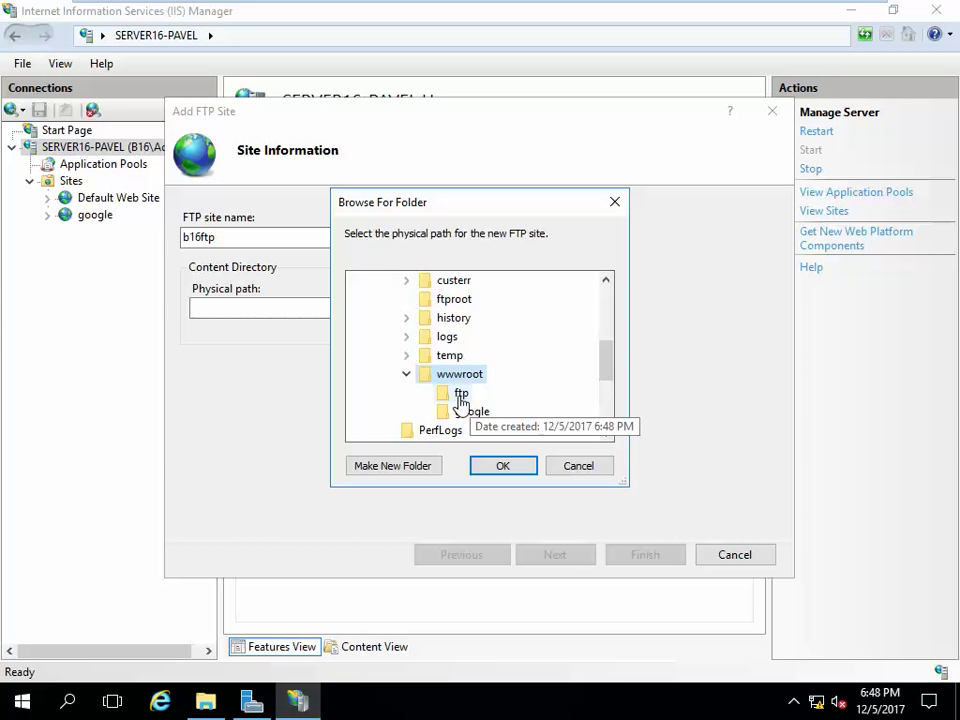
pyautogui.click(503, 466)
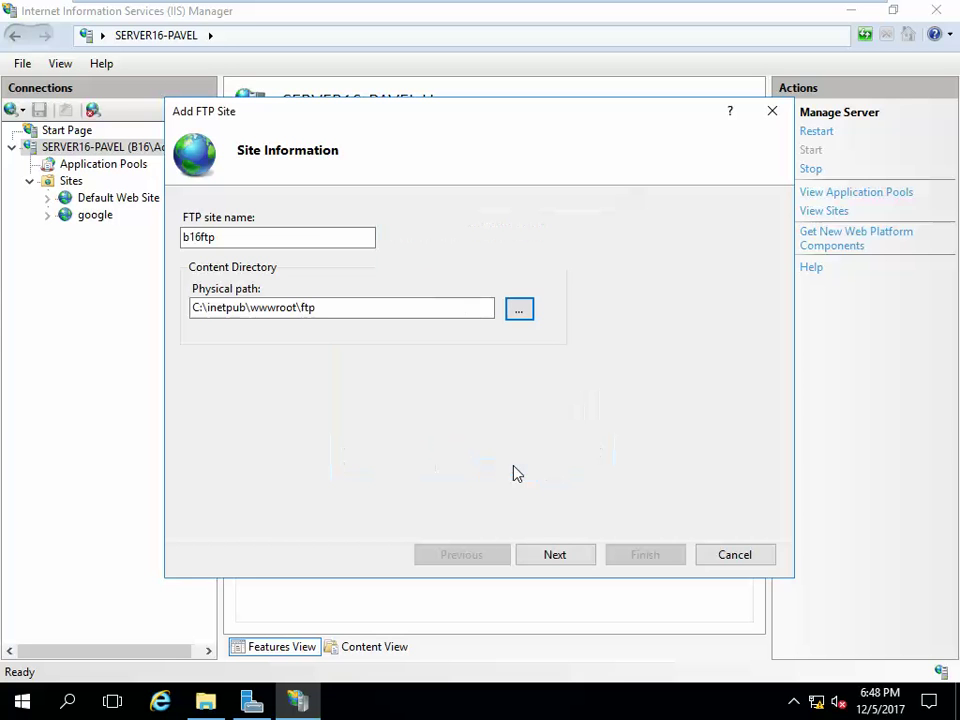
pyautogui.click(574, 558)
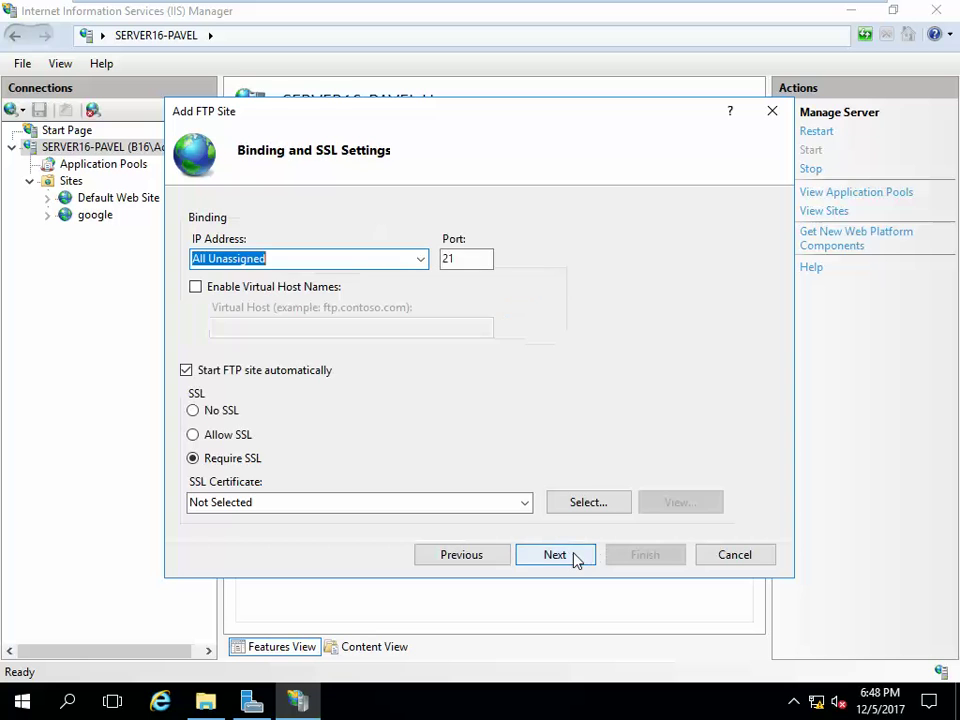
# Bind the FTP site to IP address 192.168.63.10 with No SSL and continue to the authentication settings.
pyautogui.click(421, 264)
pyautogui.click(415, 292)
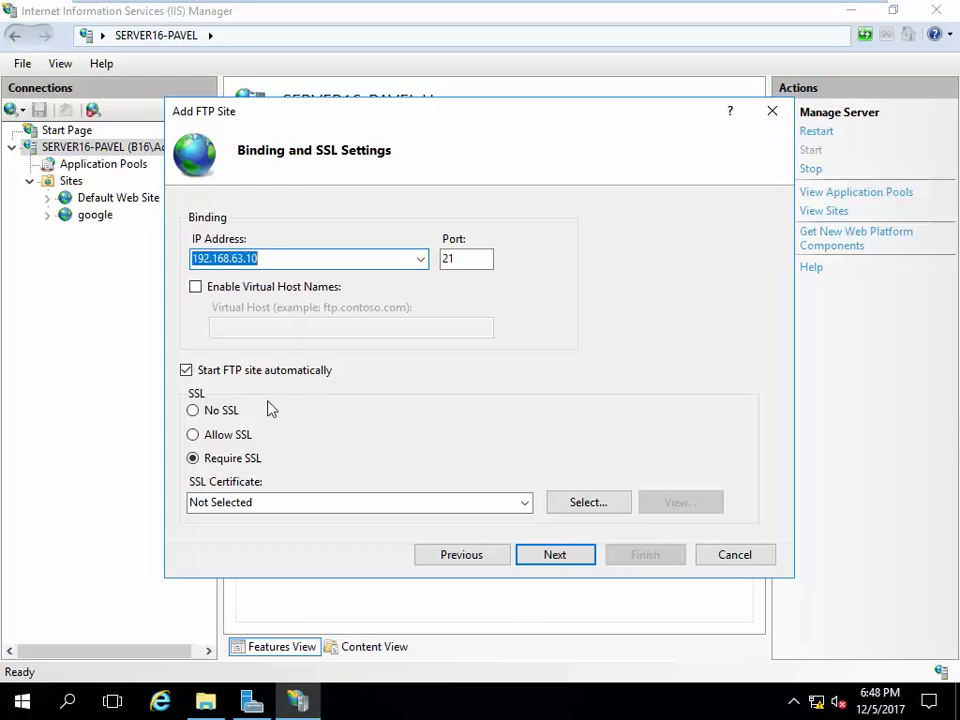
pyautogui.click(222, 416)
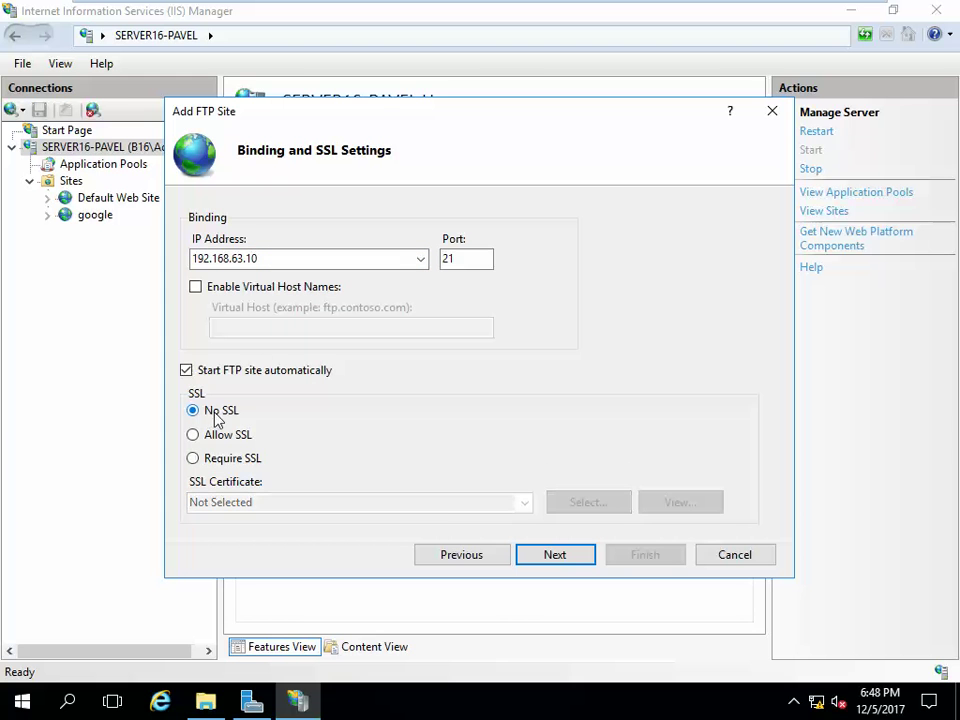
pyautogui.click(556, 555)
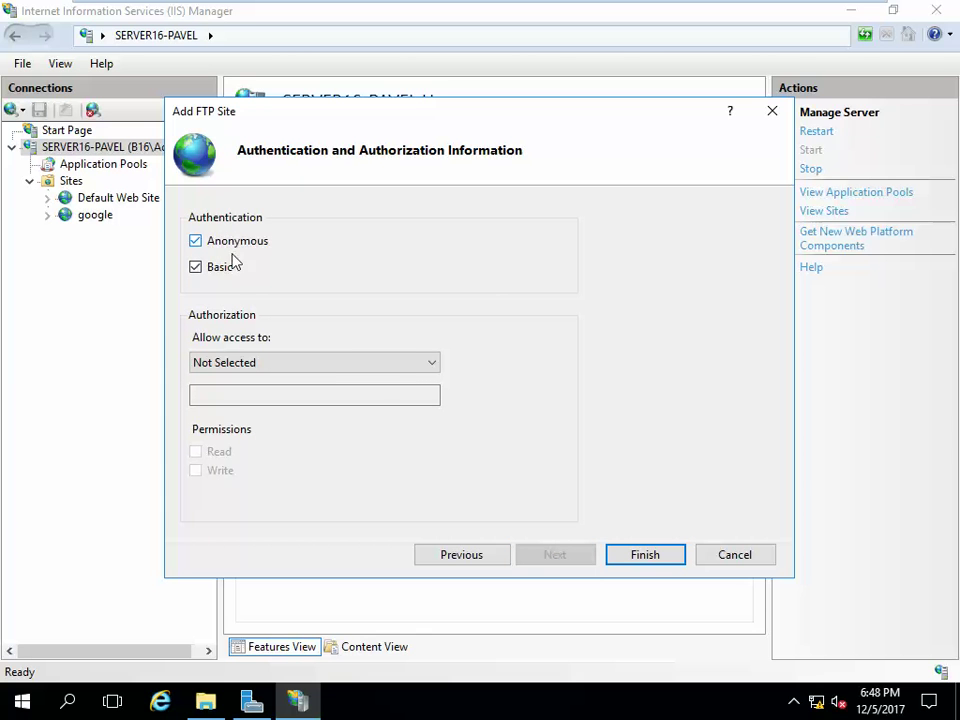
# Authorize anonymous users with Read permission and finish adding the FTP site.
pyautogui.click(428, 366)
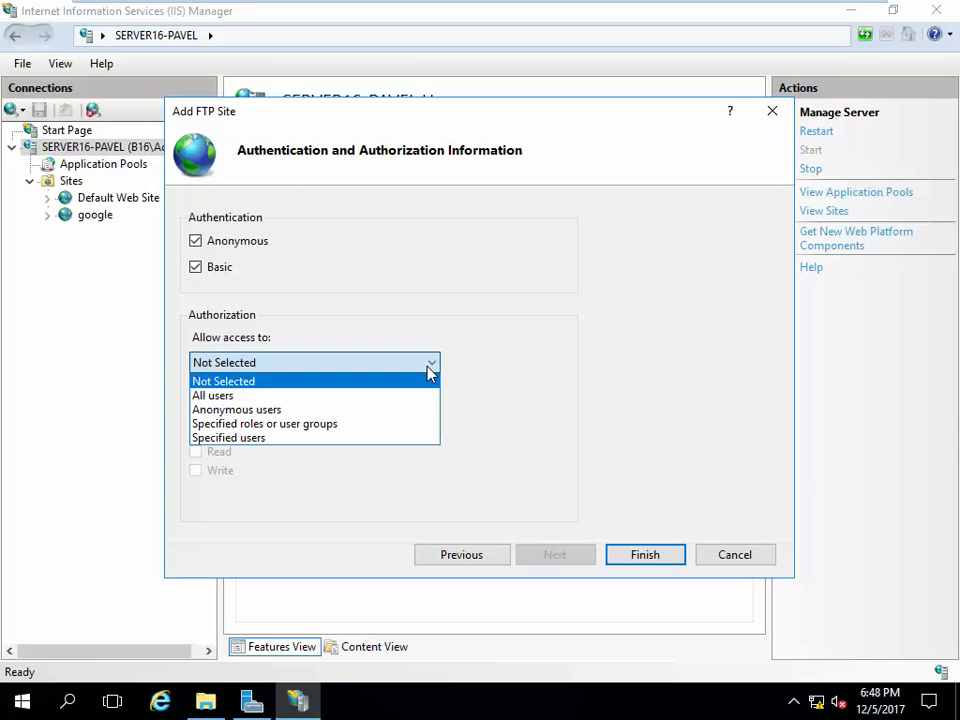
pyautogui.click(379, 408)
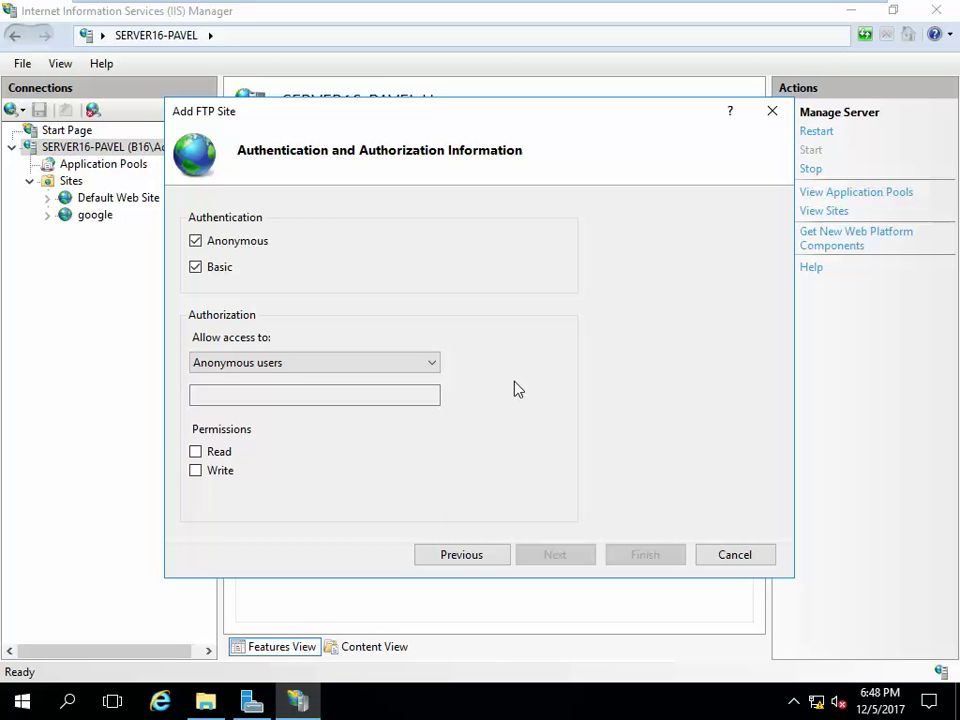
pyautogui.click(196, 452)
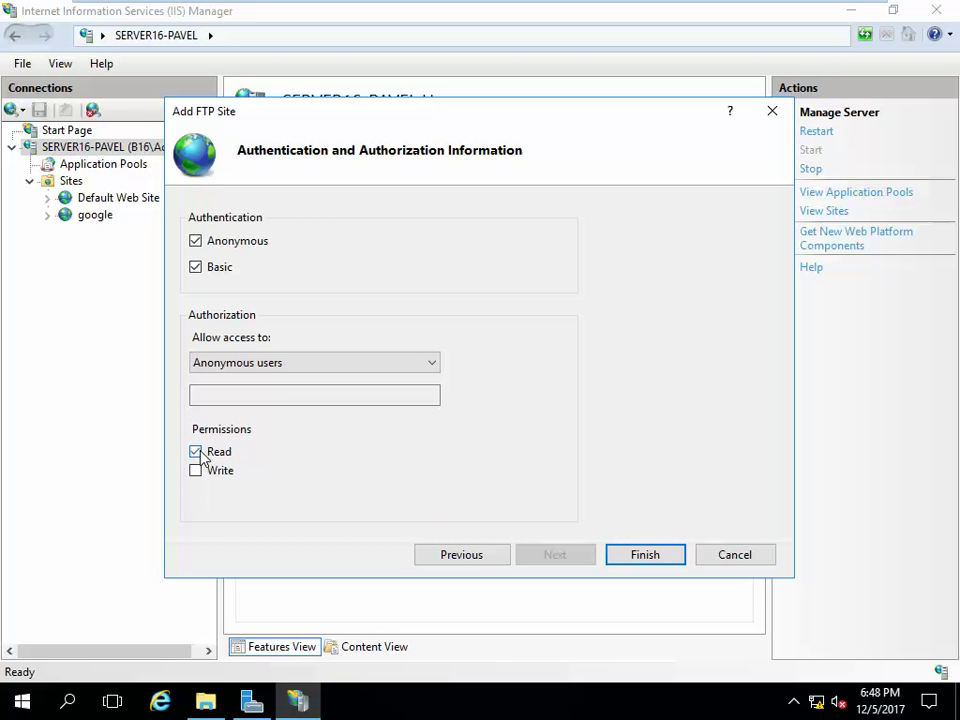
pyautogui.click(646, 555)
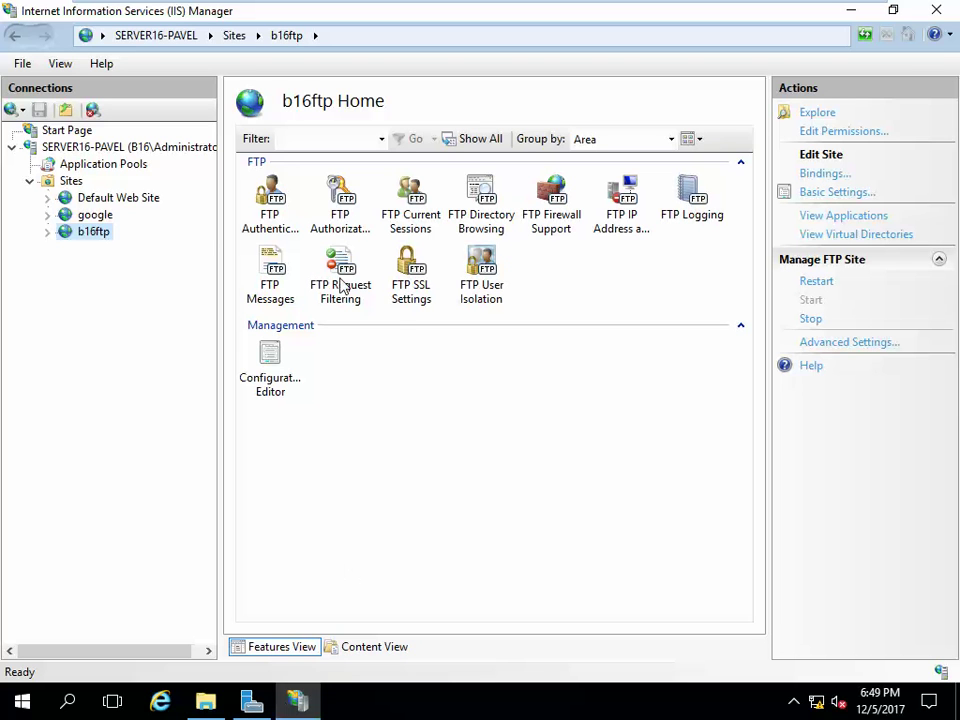
# Review the FTP authentication modes and authorization rules of the b16ftp site.
pyautogui.doubleClick(284, 200)
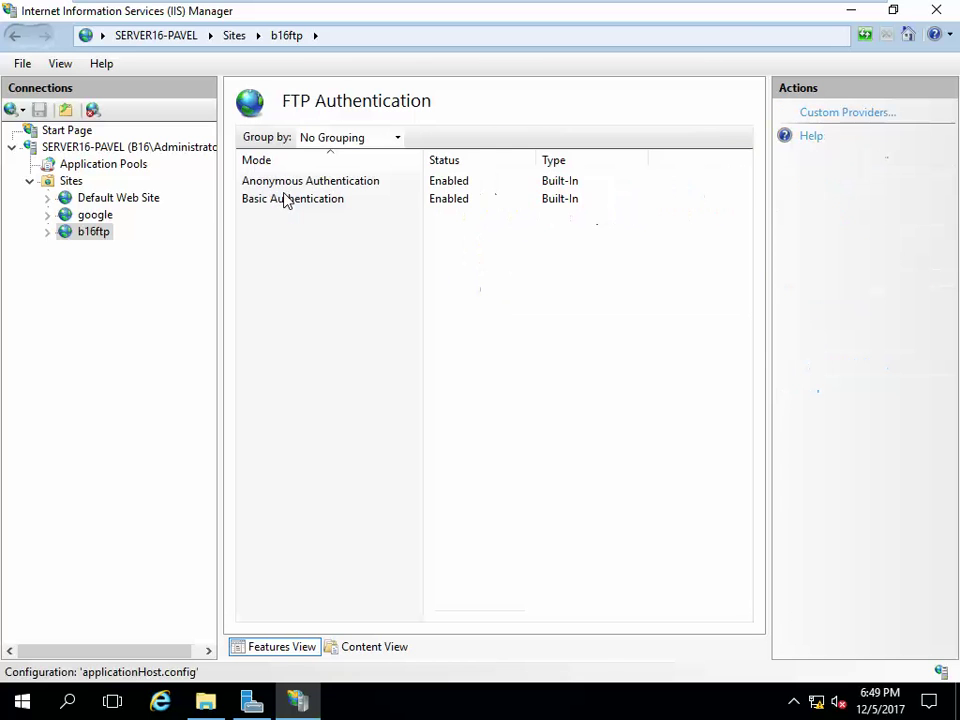
pyautogui.click(97, 231)
pyautogui.doubleClick(344, 200)
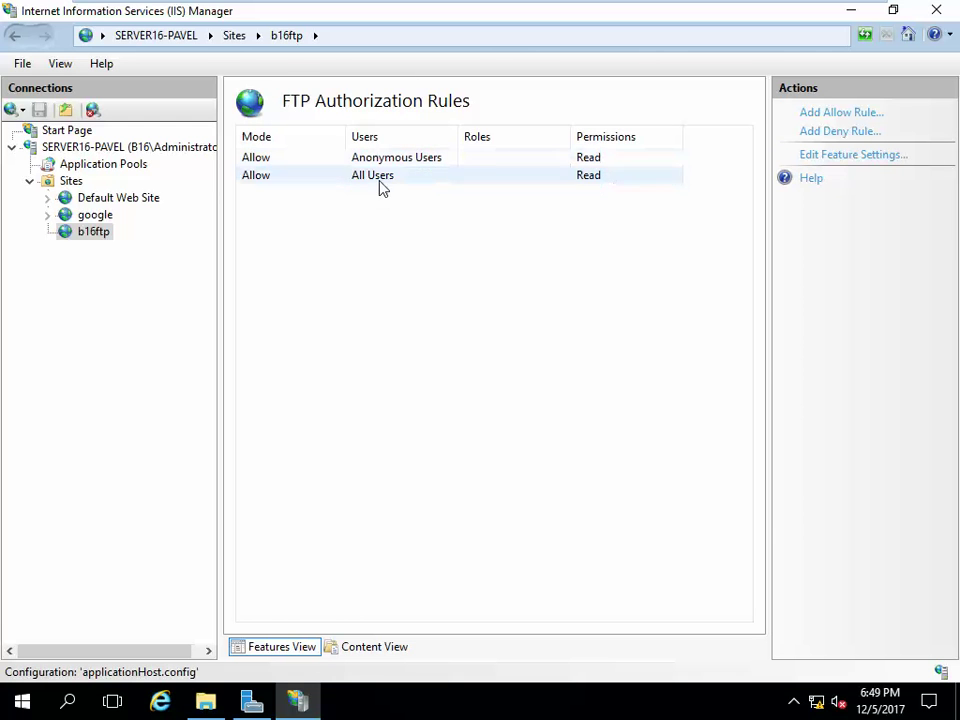
pyautogui.click(96, 232)
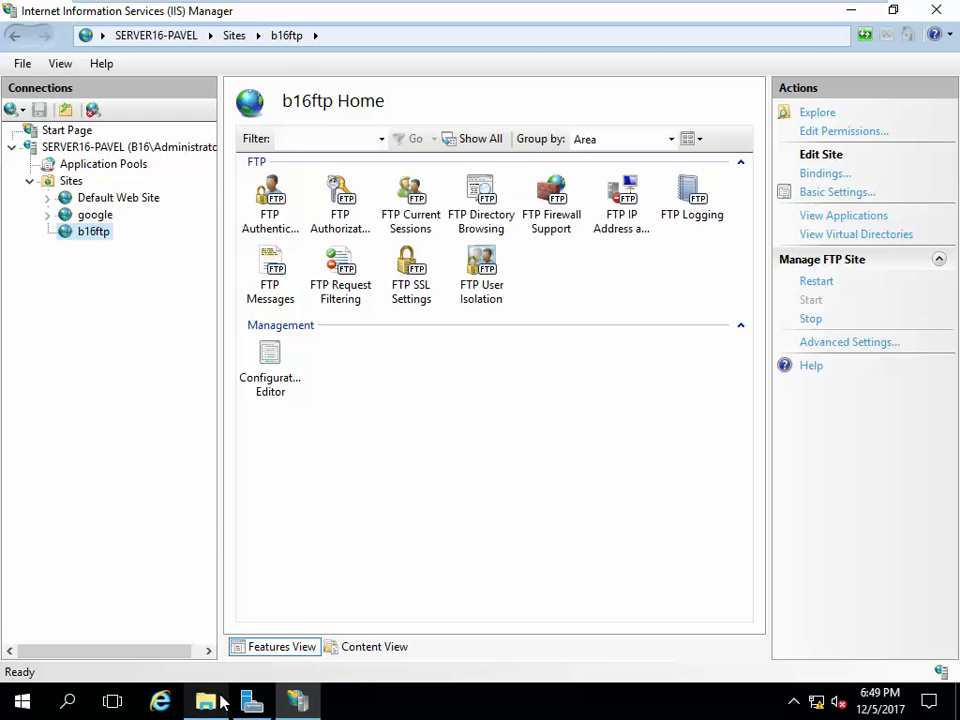
# Switch to Chrome on the host machine and open ftp://192.168.63.10 in a new tab to test the site.
pyautogui.moveTo(490, 8)
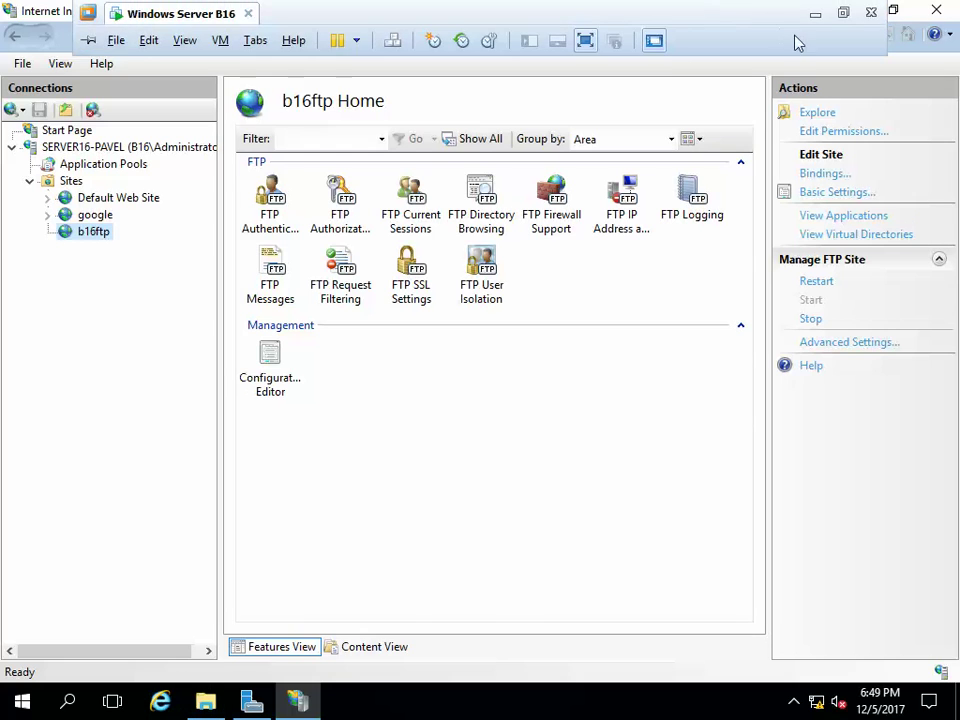
pyautogui.click(815, 8)
pyautogui.click(393, 16)
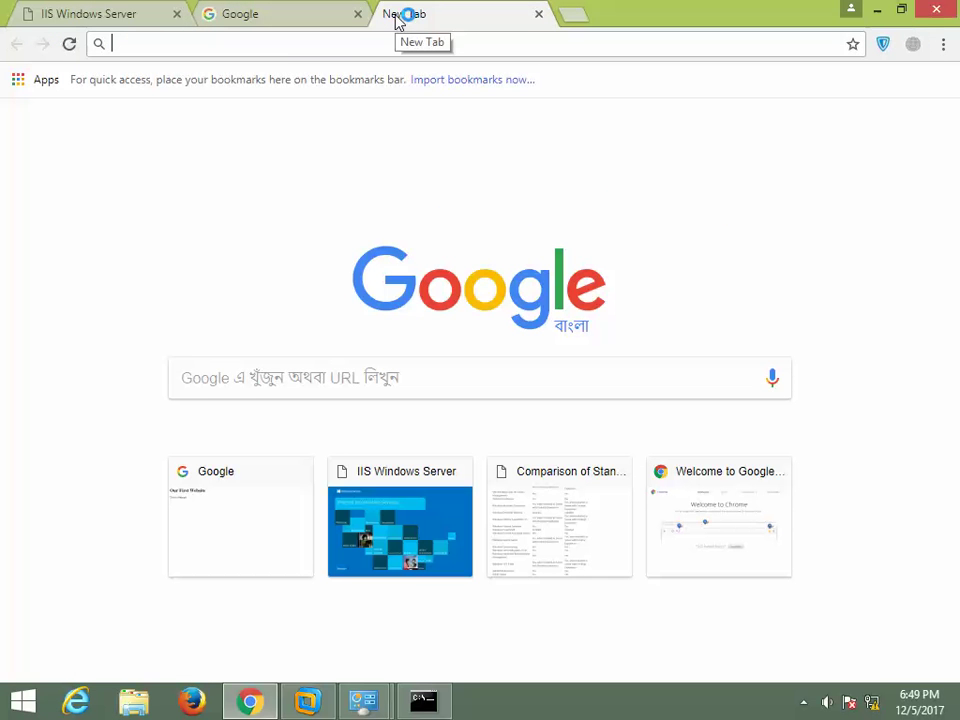
pyautogui.write('ftp://')
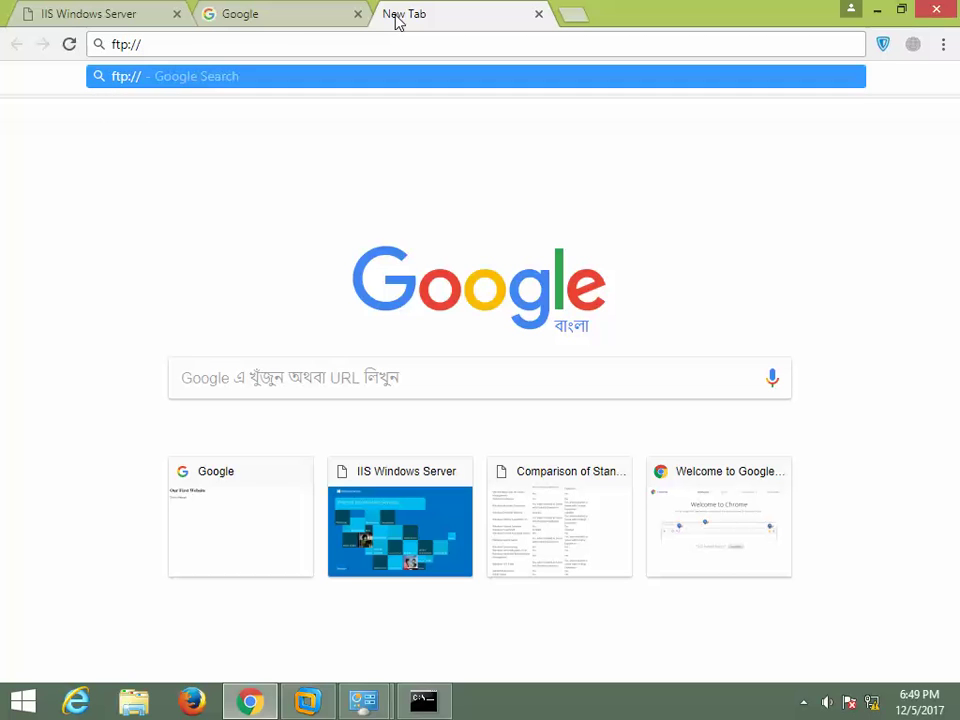
pyautogui.write('192.168.63.10')
pyautogui.press('Return')
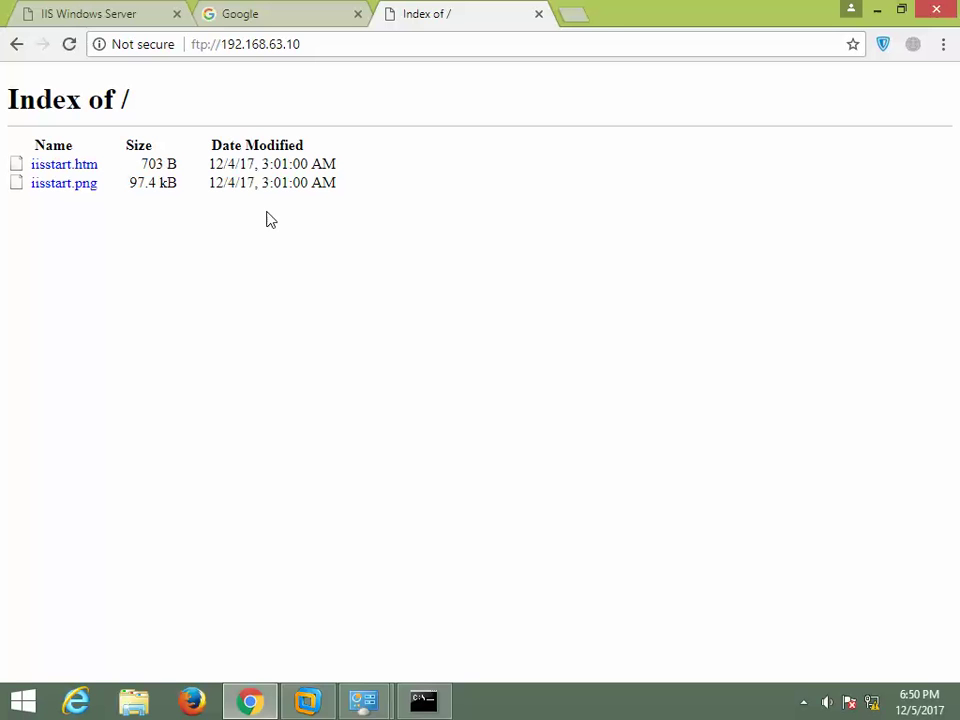
pyautogui.click(578, 15)
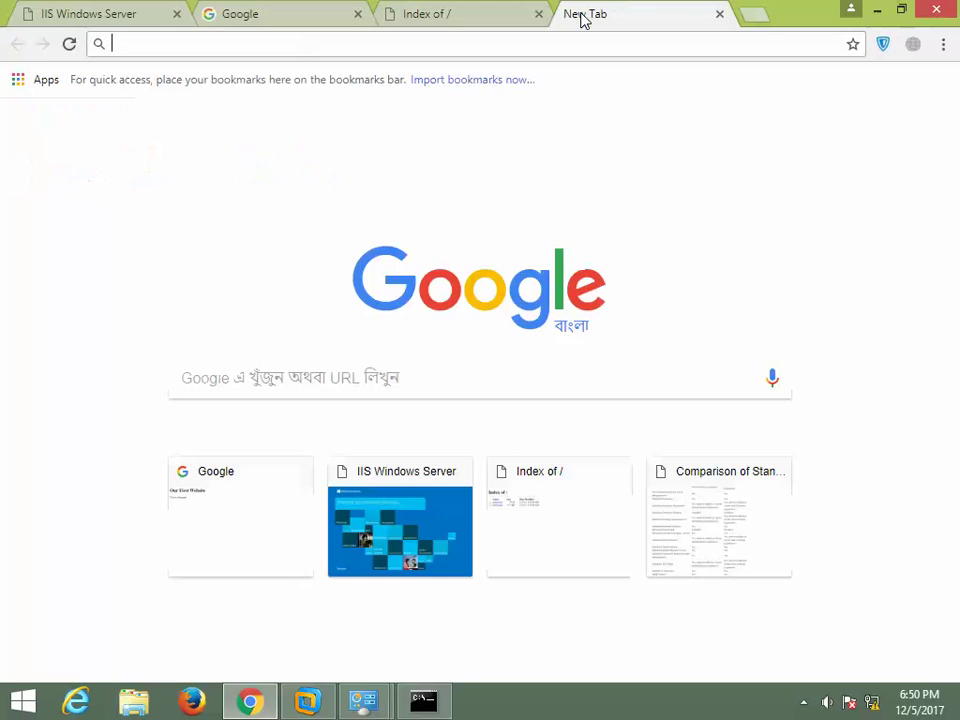
pyautogui.click(719, 15)
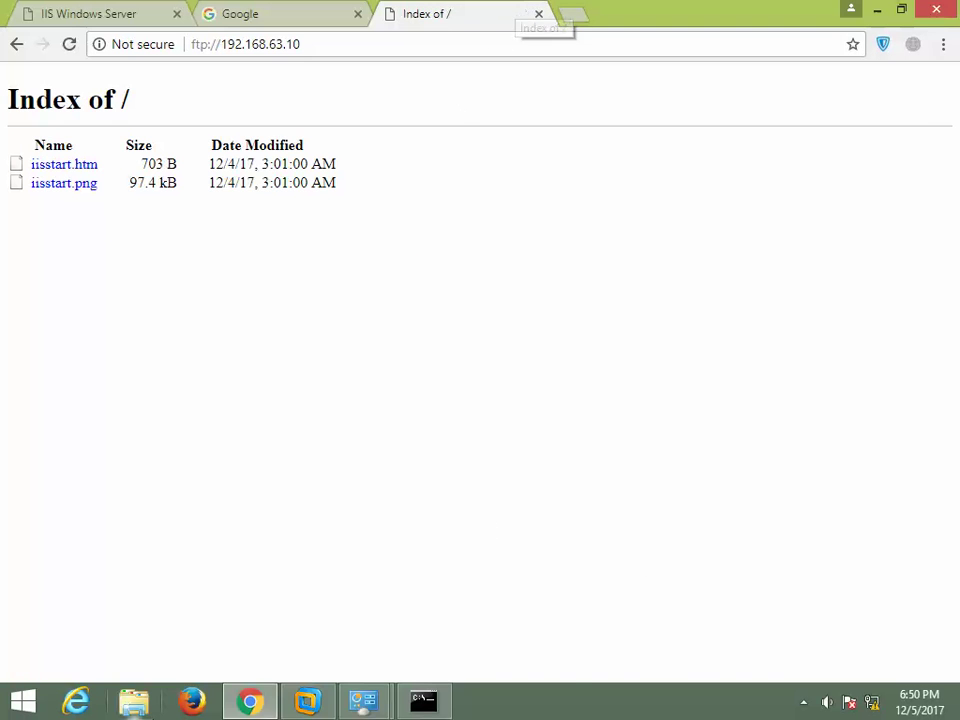
# Switch to the Windows Server B16 virtual machine, remove the All Users rule from b16ftp's FTP authorization rules, and return to the site's home.
pyautogui.moveTo(366, 706)
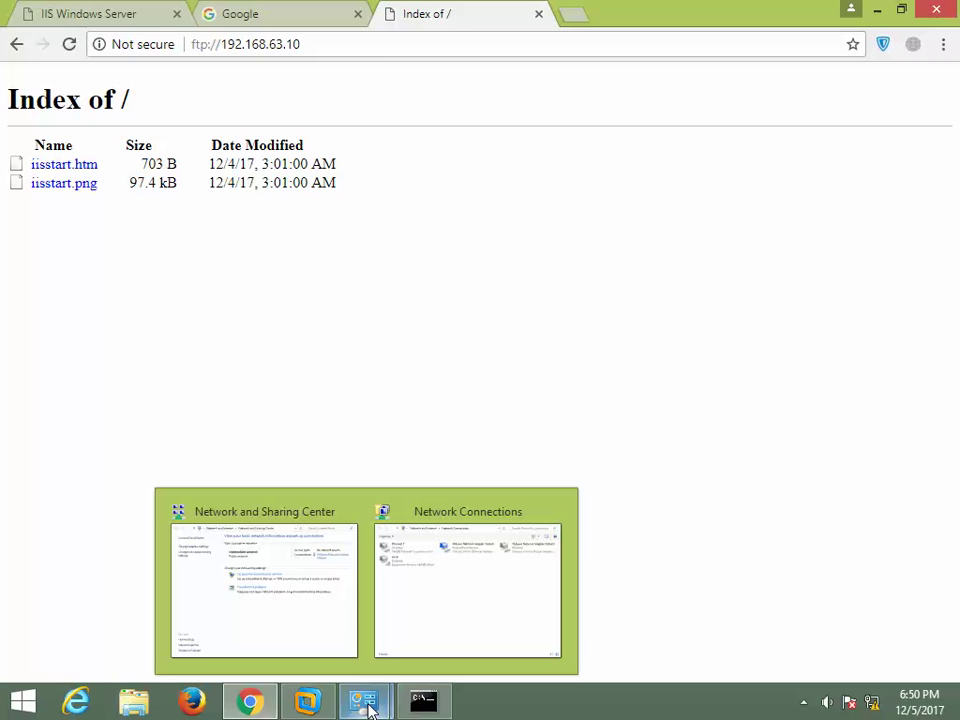
pyautogui.moveTo(303, 705)
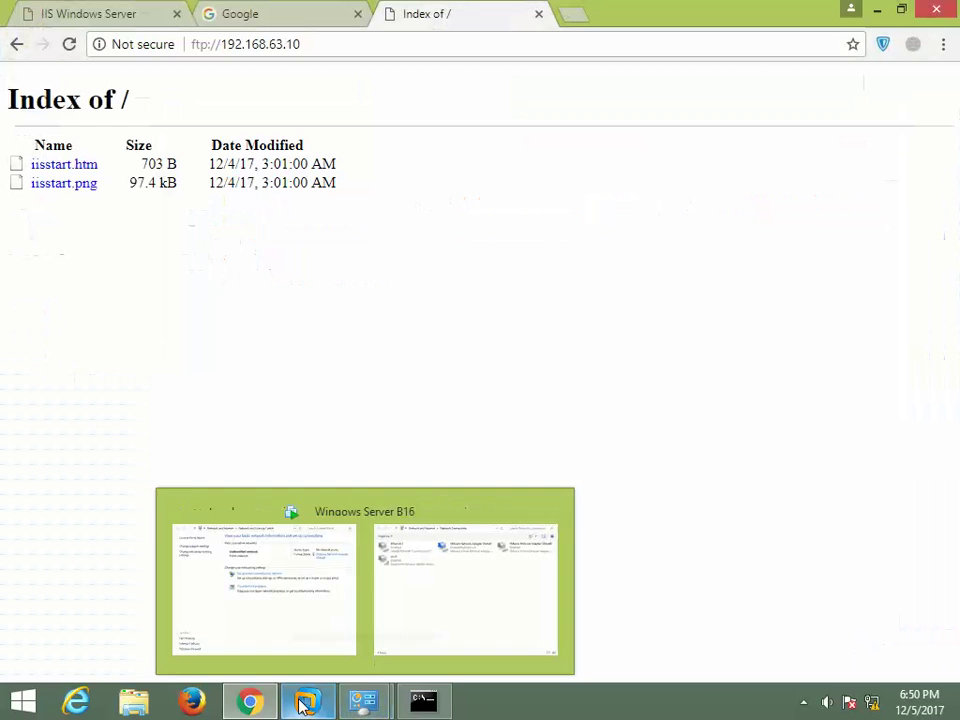
pyautogui.click(306, 592)
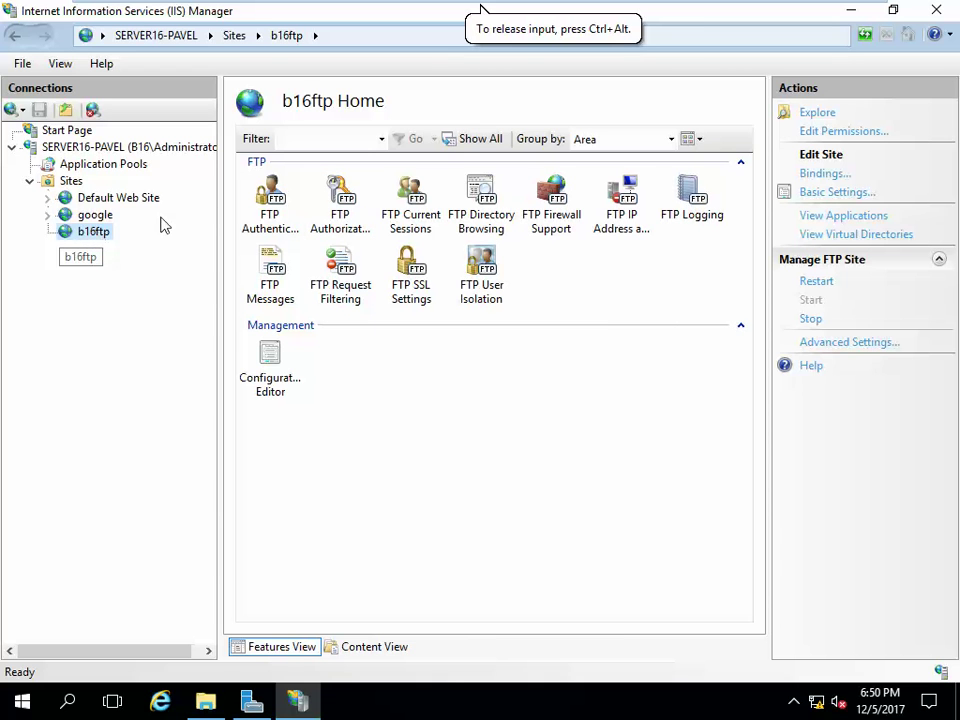
pyautogui.doubleClick(340, 200)
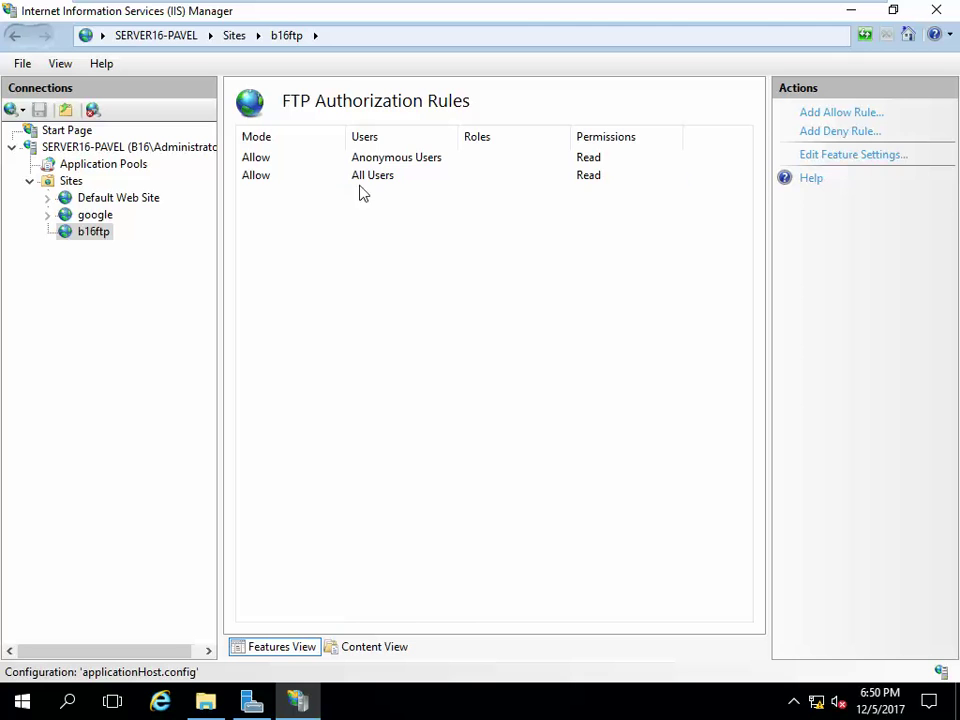
pyautogui.click(378, 179)
pyautogui.click(812, 198)
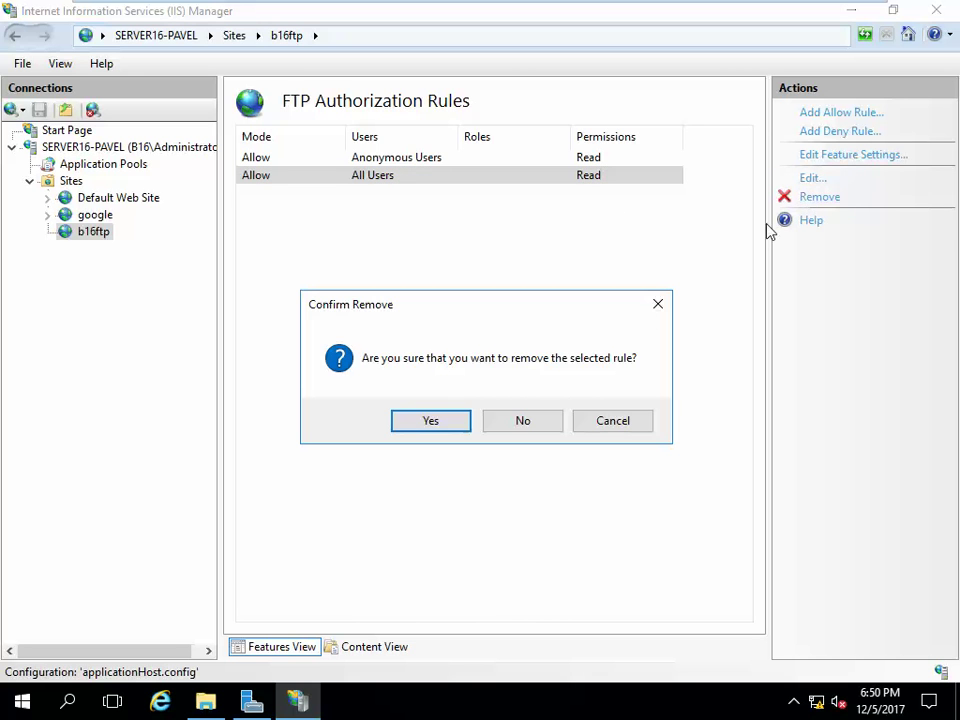
pyautogui.click(457, 424)
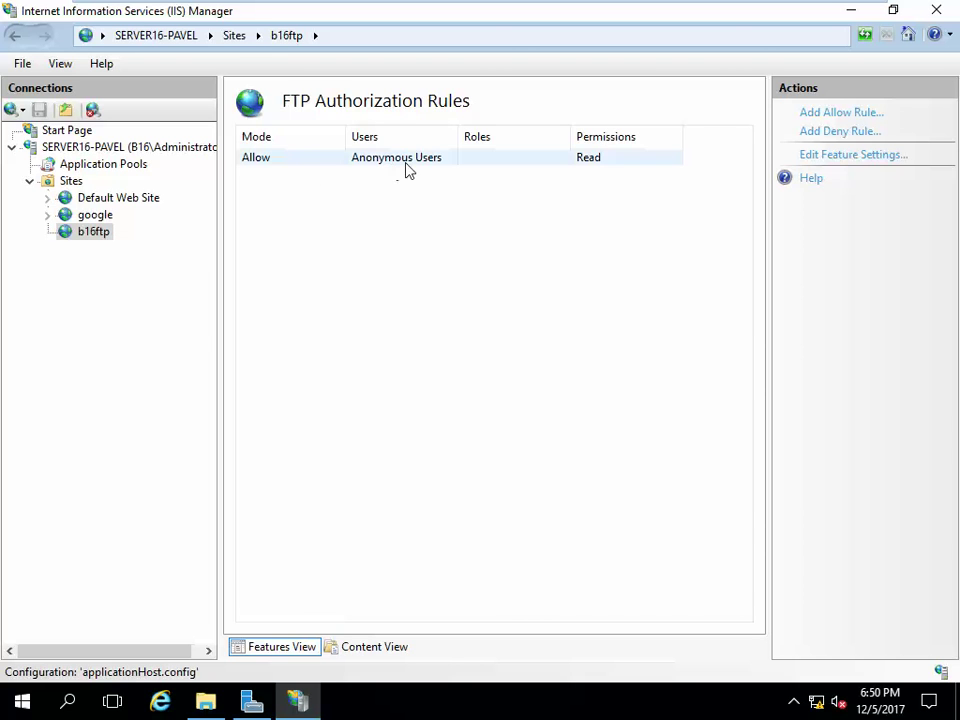
pyautogui.click(95, 232)
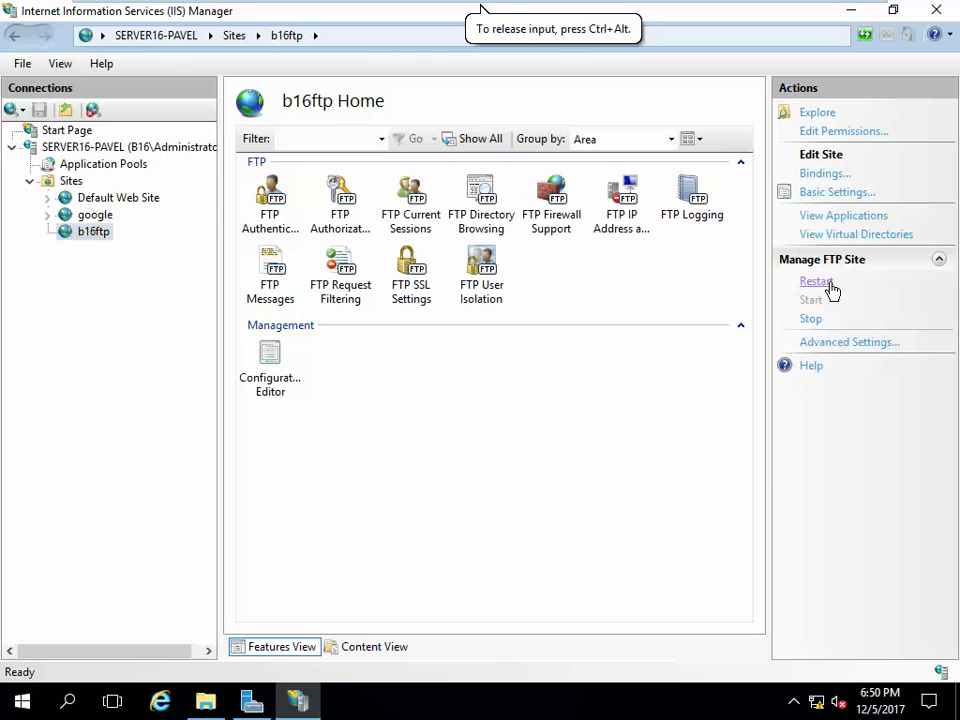
# Switch to Chrome on the host and copy the FTP site's full address, ftp://192.168.63.10.
pyautogui.click(812, 16)
pyautogui.click(444, 44)
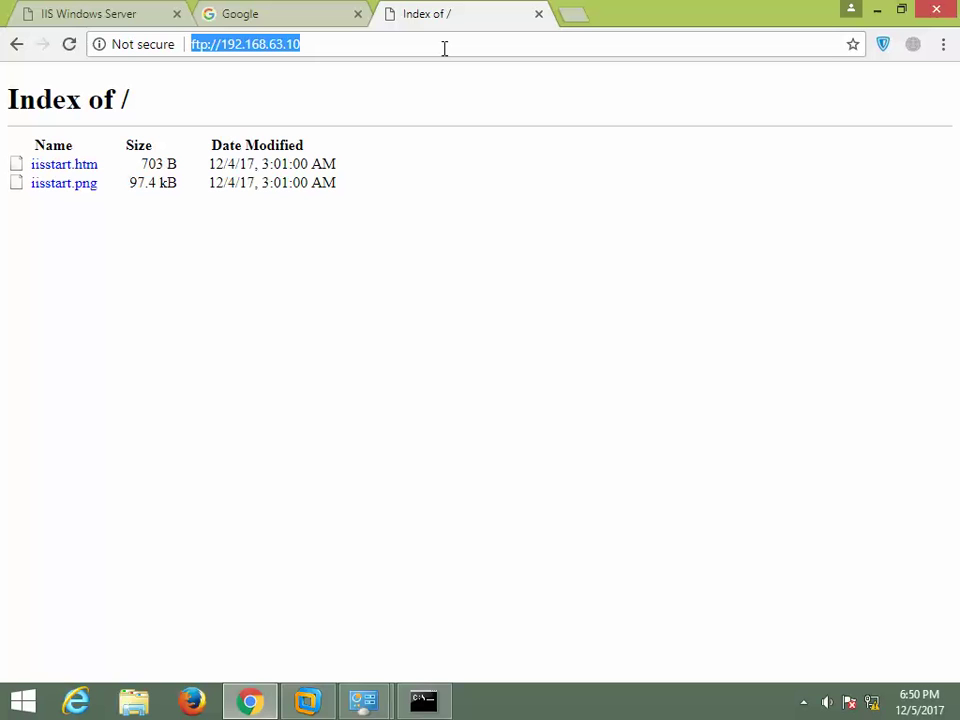
pyautogui.click(444, 47)
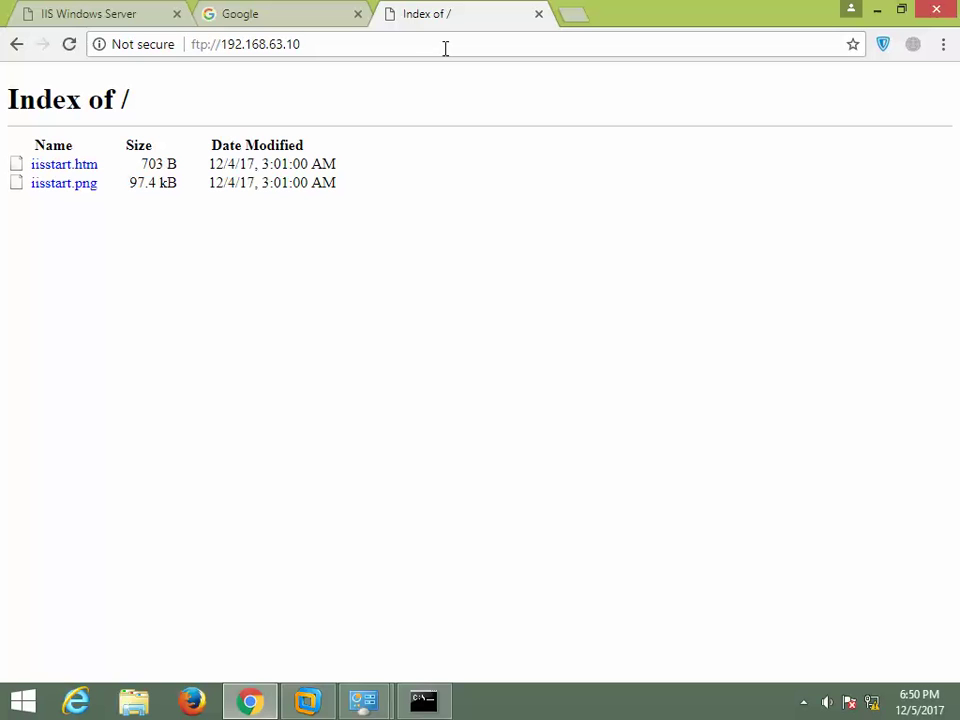
pyautogui.click(445, 47)
pyautogui.click(392, 52)
pyautogui.moveTo(385, 48); pyautogui.dragTo(154, 45)
pyautogui.hotkey('ctrl', 'c')
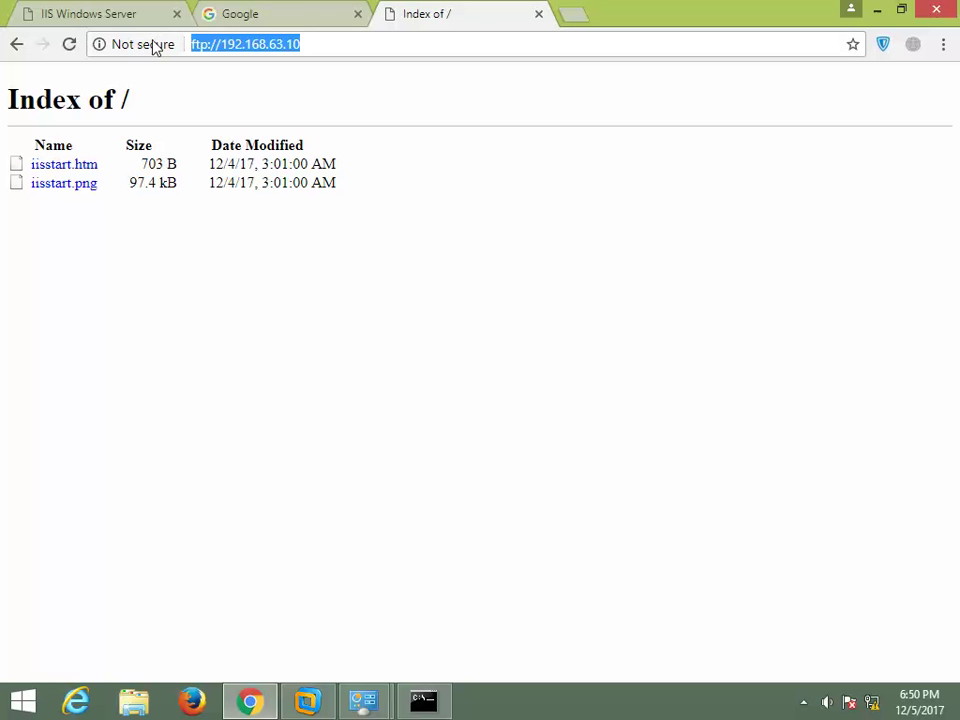
# Switch to File Explorer on the host and open the copied address ftp://192.168.63.10/.
pyautogui.click(148, 702)
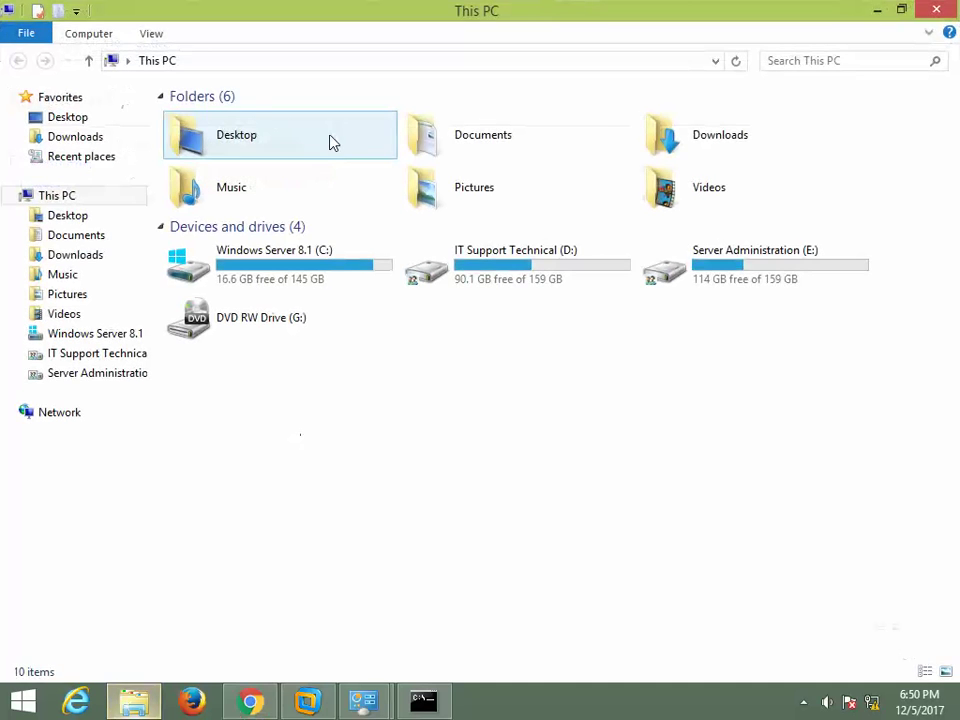
pyautogui.click(272, 60)
pyautogui.hotkey('ctrl', 'v')
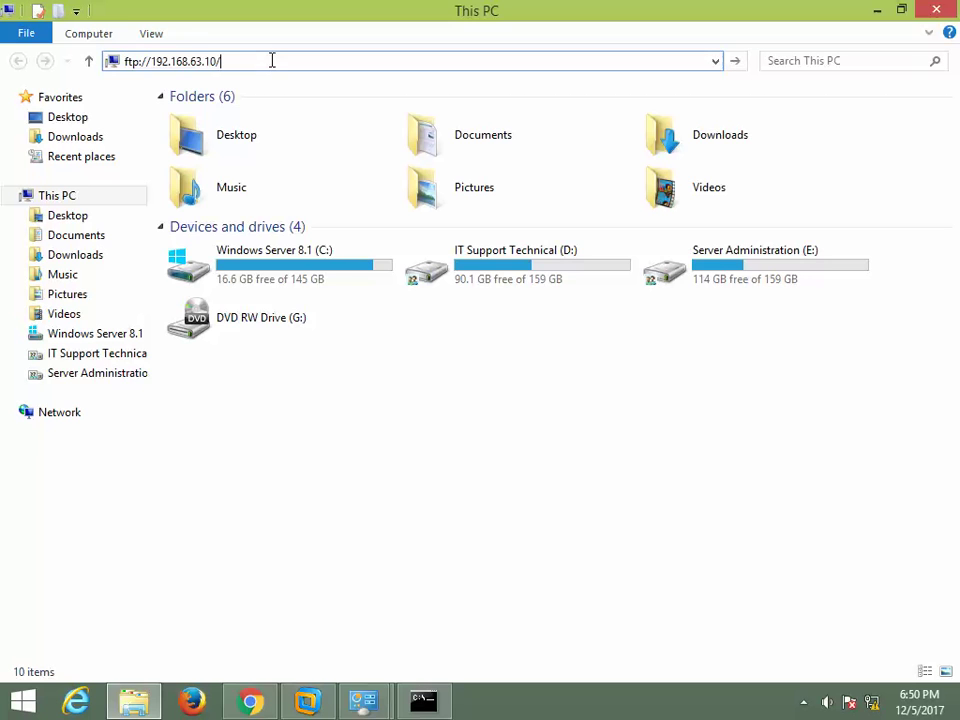
pyautogui.press('Return')
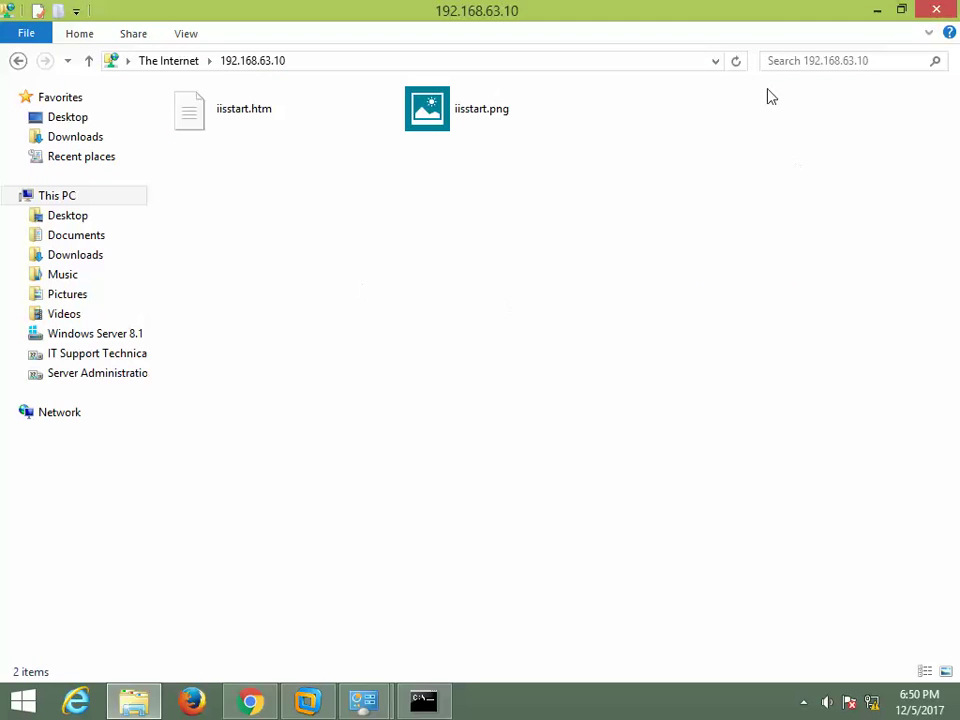
# Try to create a new folder in the root of the FTP site to test its read-only access.
pyautogui.rightClick(344, 200)
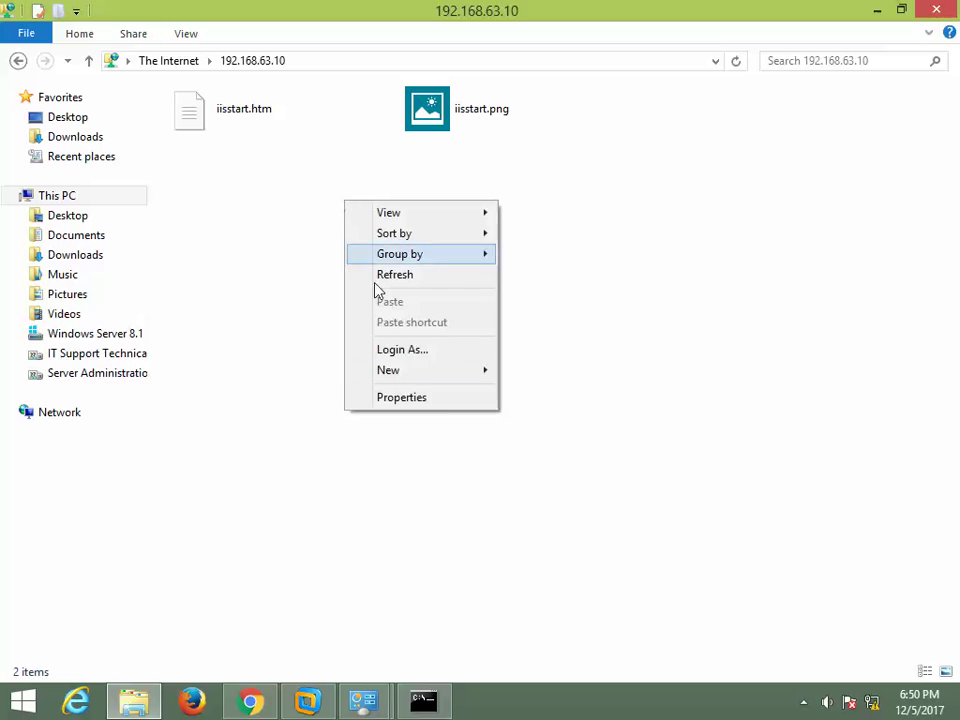
pyautogui.moveTo(446, 372)
pyautogui.click(579, 376)
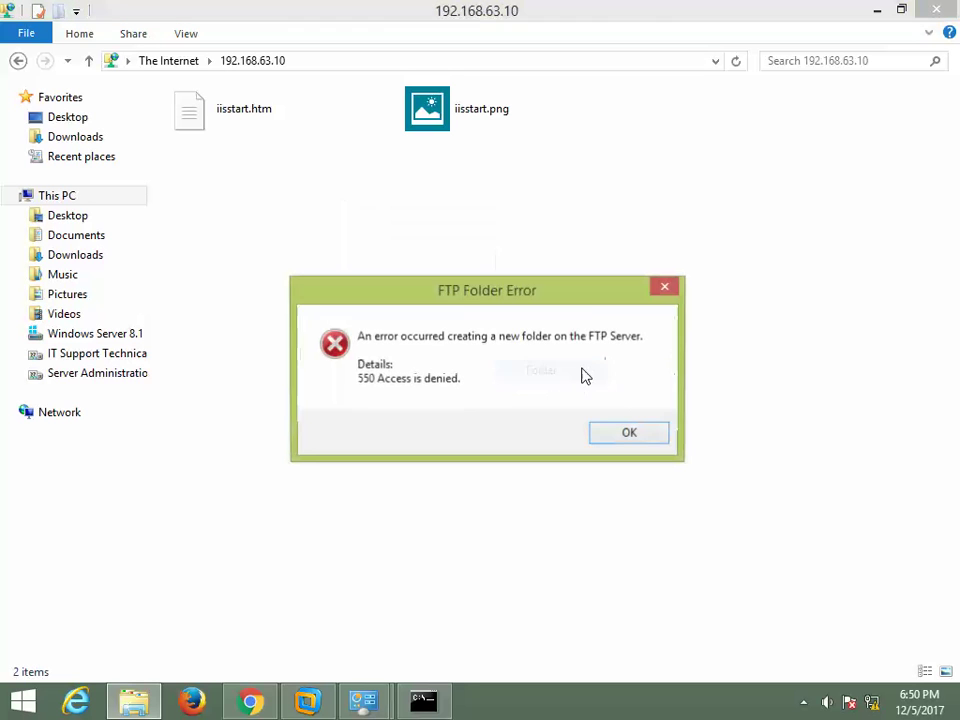
pyautogui.click(630, 433)
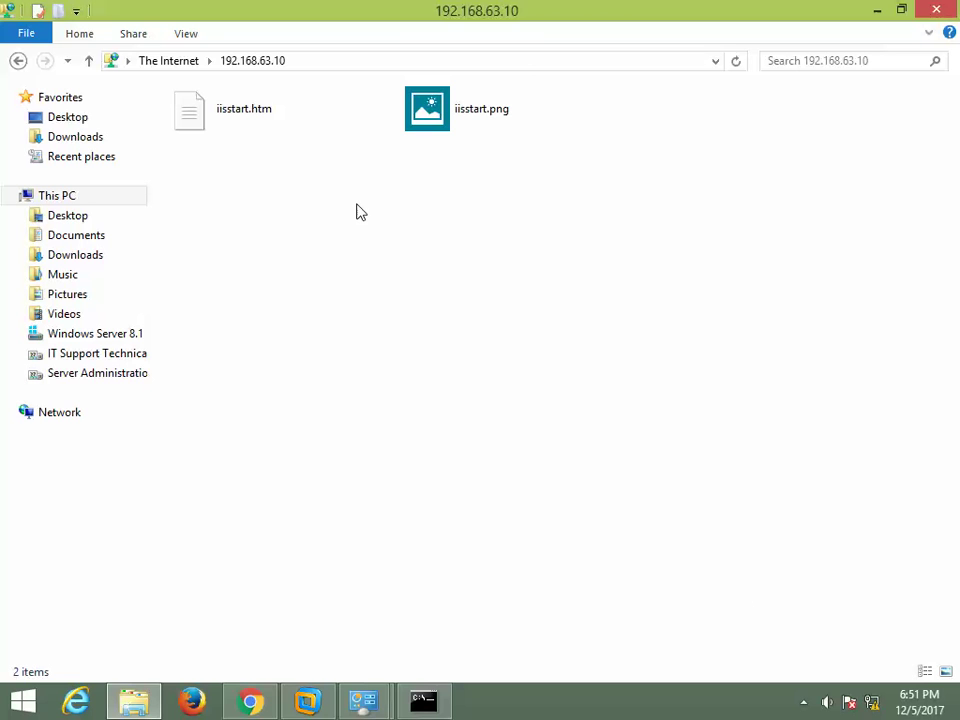
# Switch back to IIS Manager on the server and add Write permission to b16ftp's Anonymous Users authorization rule.
pyautogui.click(251, 701)
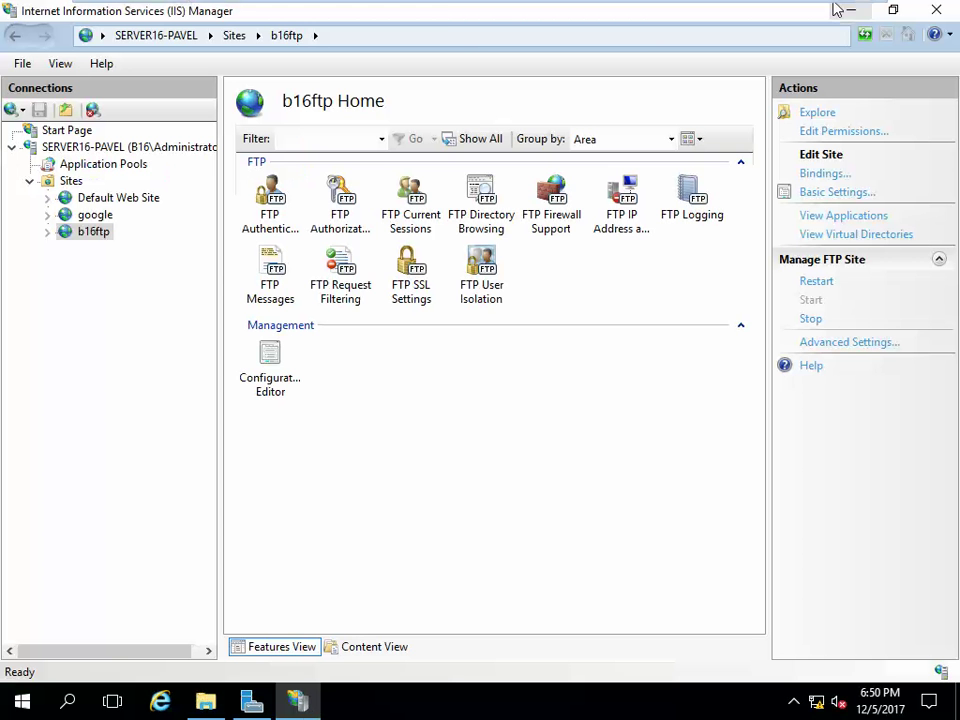
pyautogui.doubleClick(340, 197)
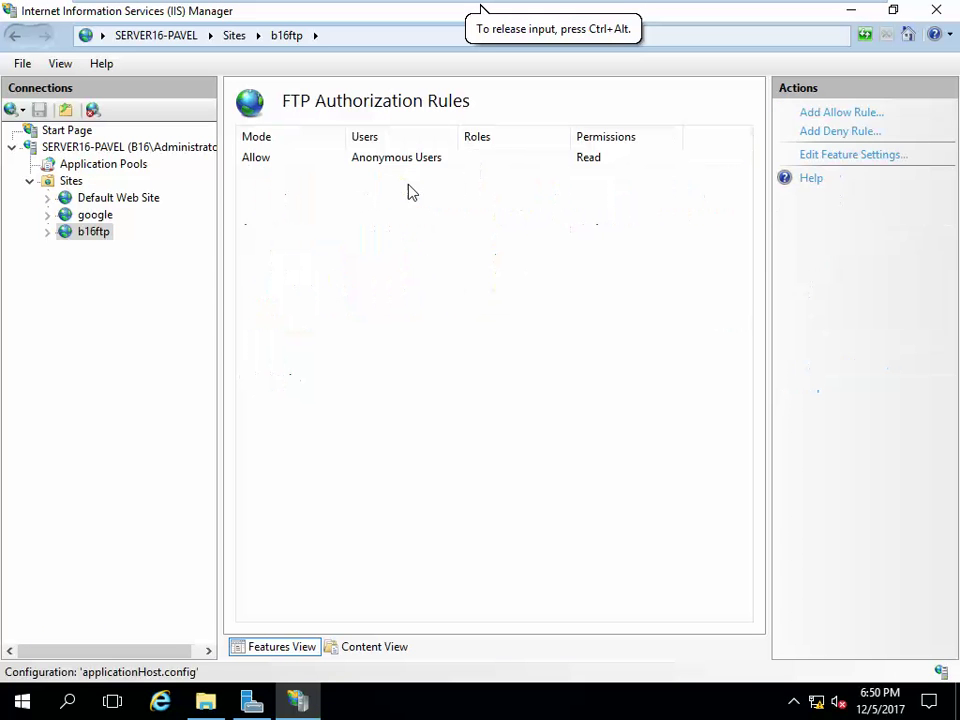
pyautogui.click(428, 160)
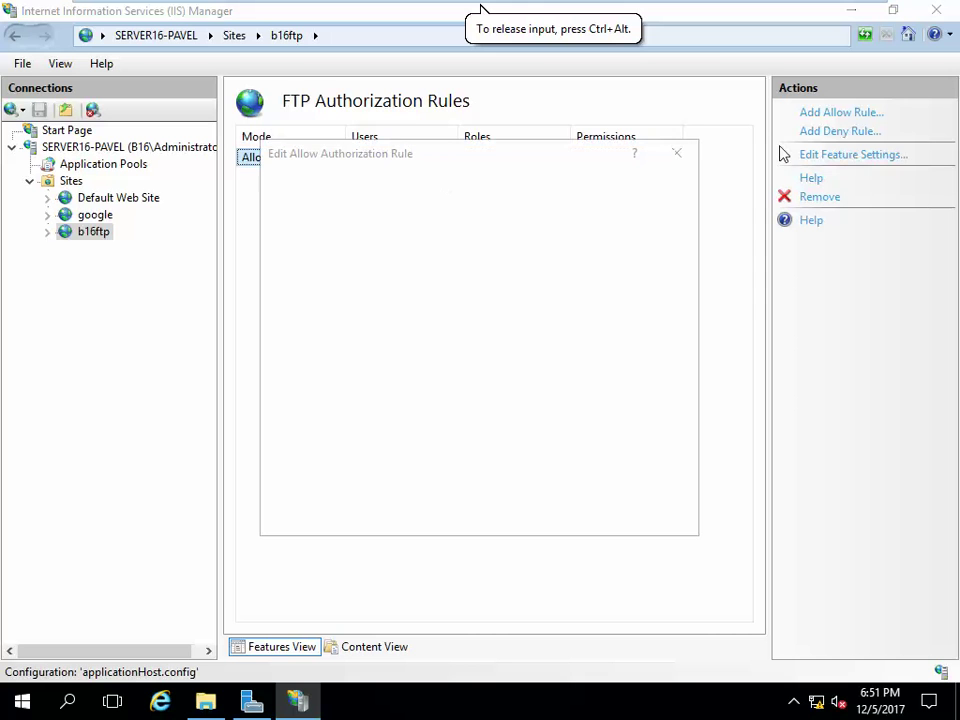
pyautogui.click(787, 162)
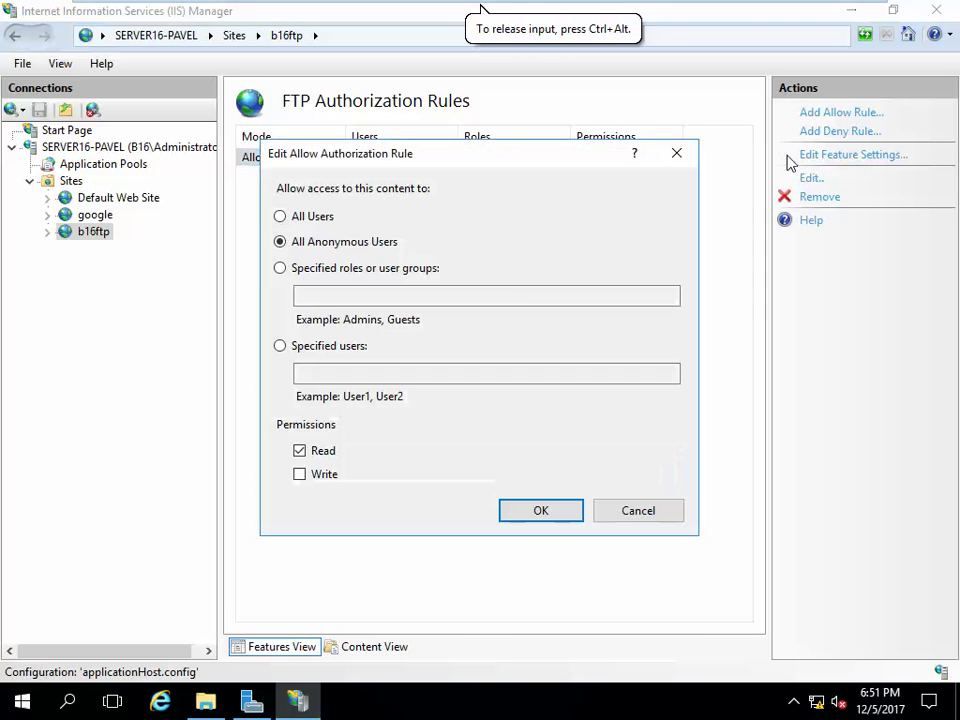
pyautogui.click(305, 476)
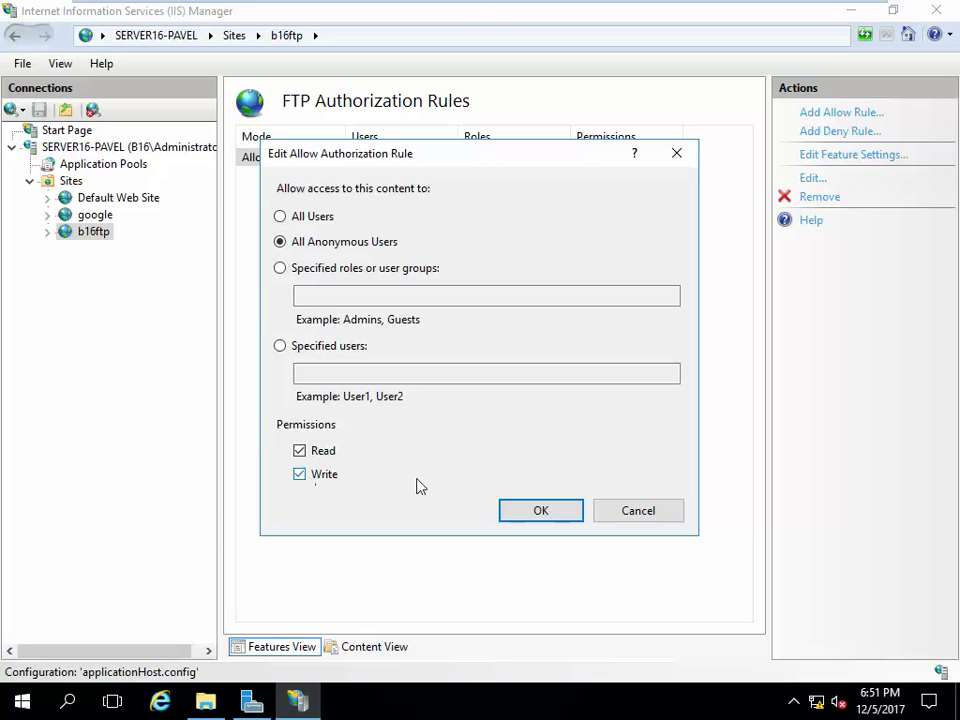
pyautogui.click(540, 511)
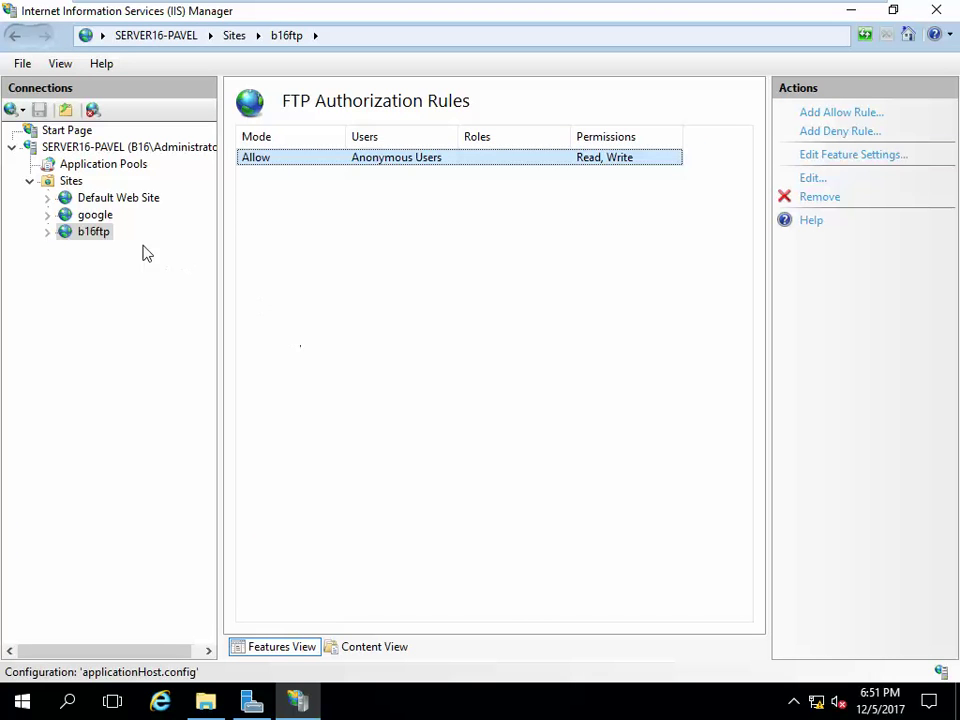
# Restart the b16ftp FTP site and return to the host machine.
pyautogui.click(100, 232)
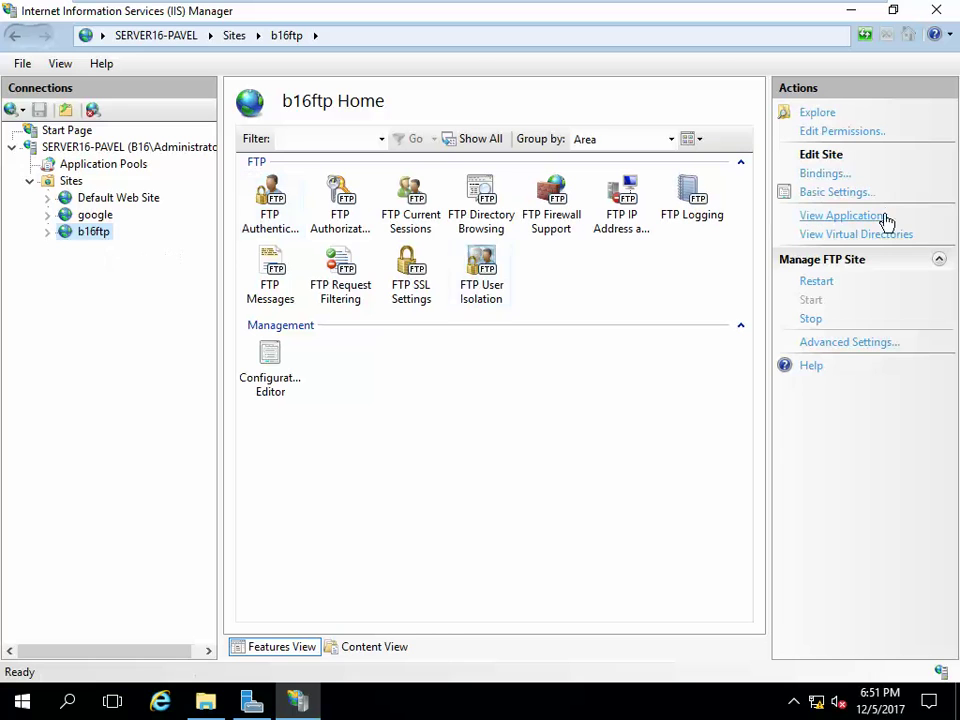
pyautogui.click(812, 282)
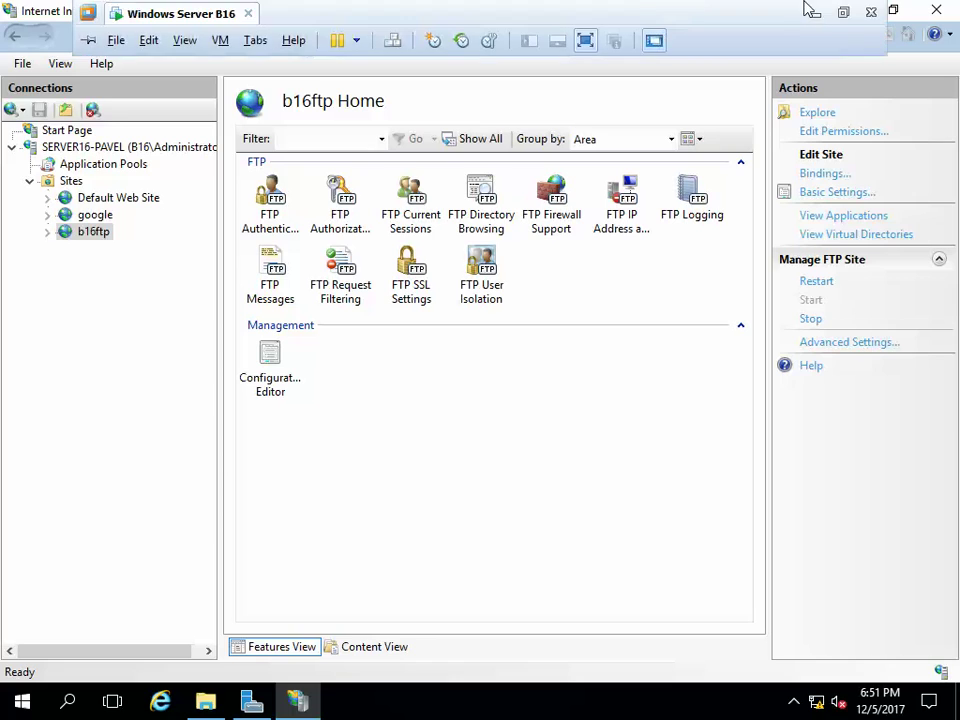
pyautogui.click(811, 11)
# Switch from Chrome to File Explorer on the host and refresh the listing of the 192.168.63.10 FTP site.
pyautogui.rightClick(391, 274)
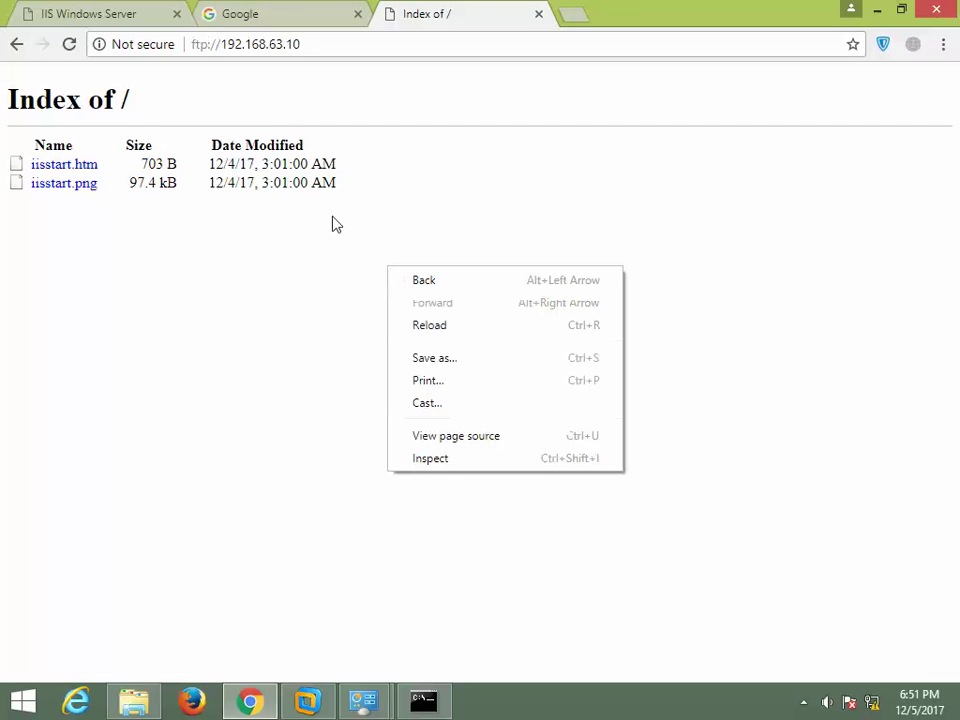
pyautogui.click(243, 203)
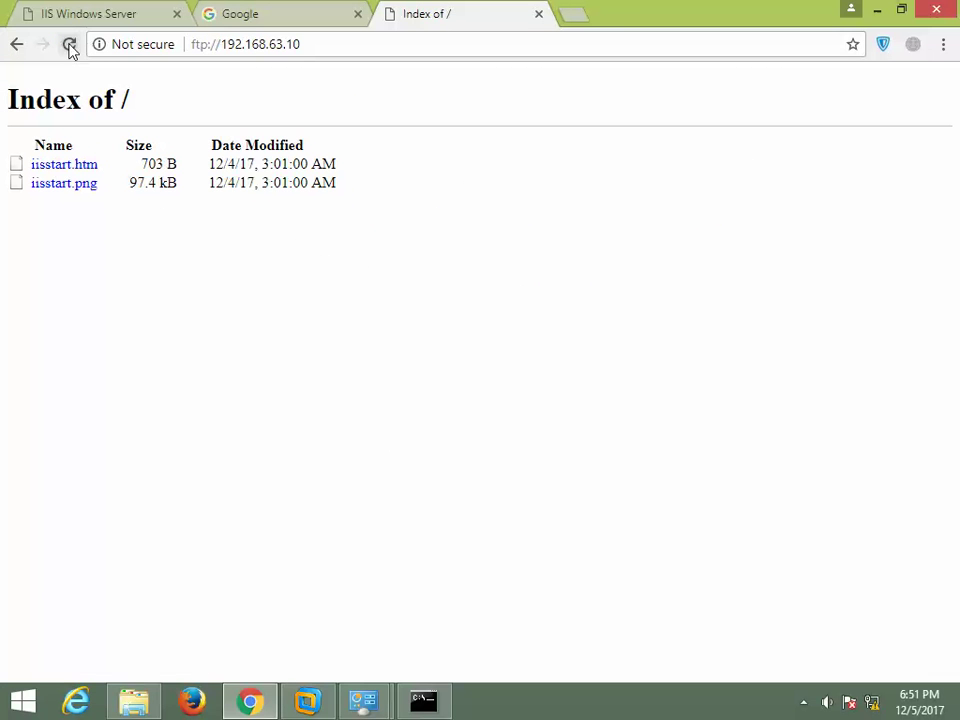
pyautogui.click(143, 708)
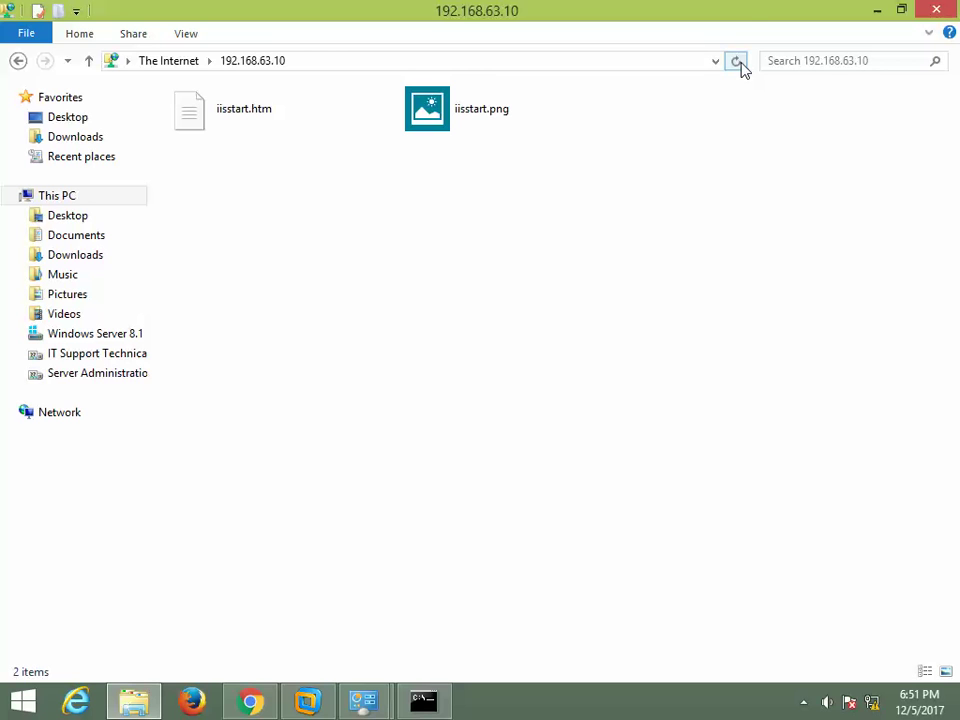
pyautogui.rightClick(526, 188)
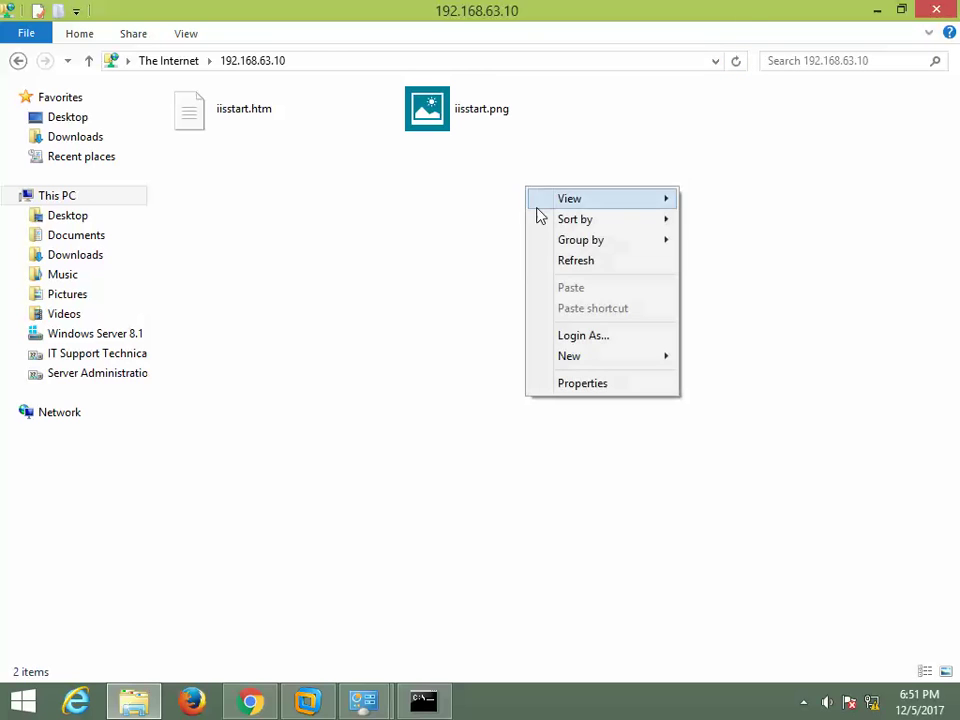
pyautogui.click(576, 261)
pyautogui.click(324, 60)
pyautogui.press('Escape')
# Try twice to create a new folder on the FTP site to test anonymous write access.
pyautogui.rightClick(394, 186)
pyautogui.moveTo(429, 347)
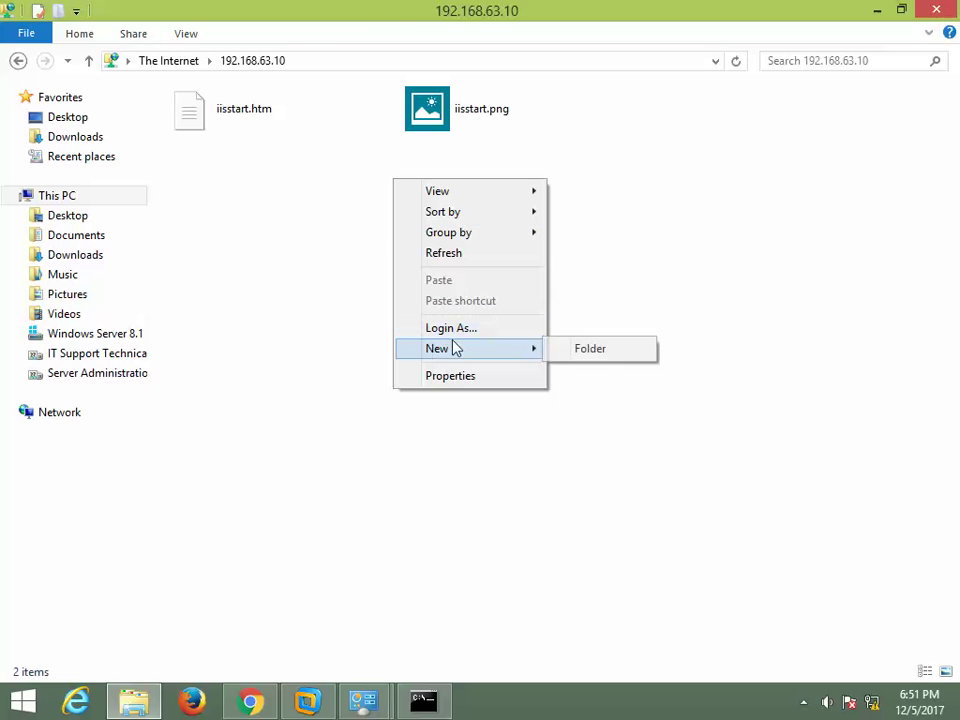
pyautogui.click(596, 356)
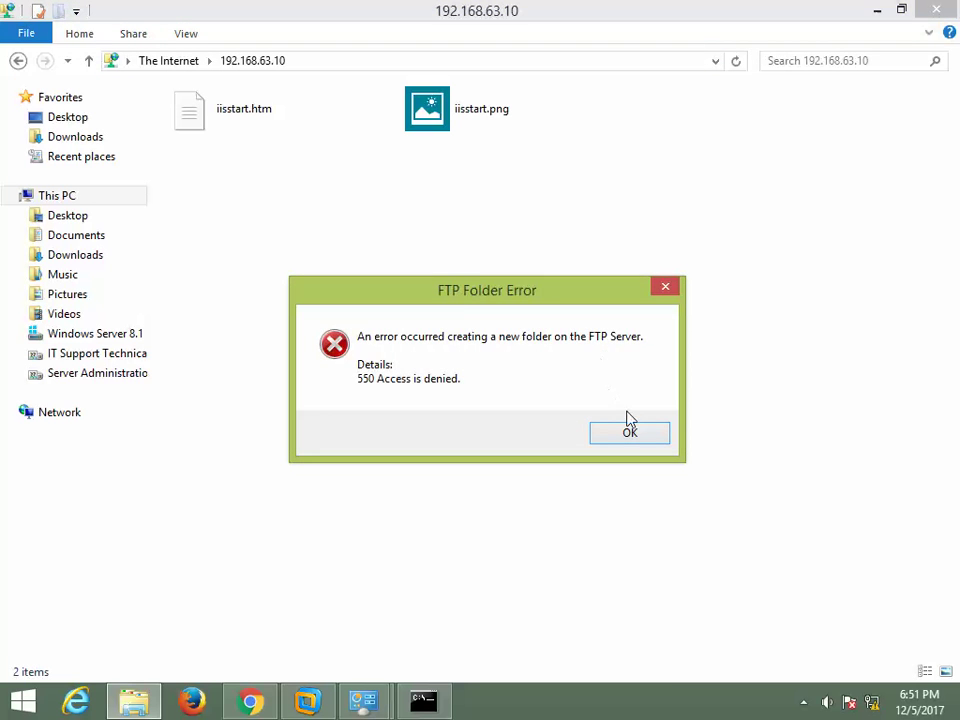
pyautogui.click(632, 434)
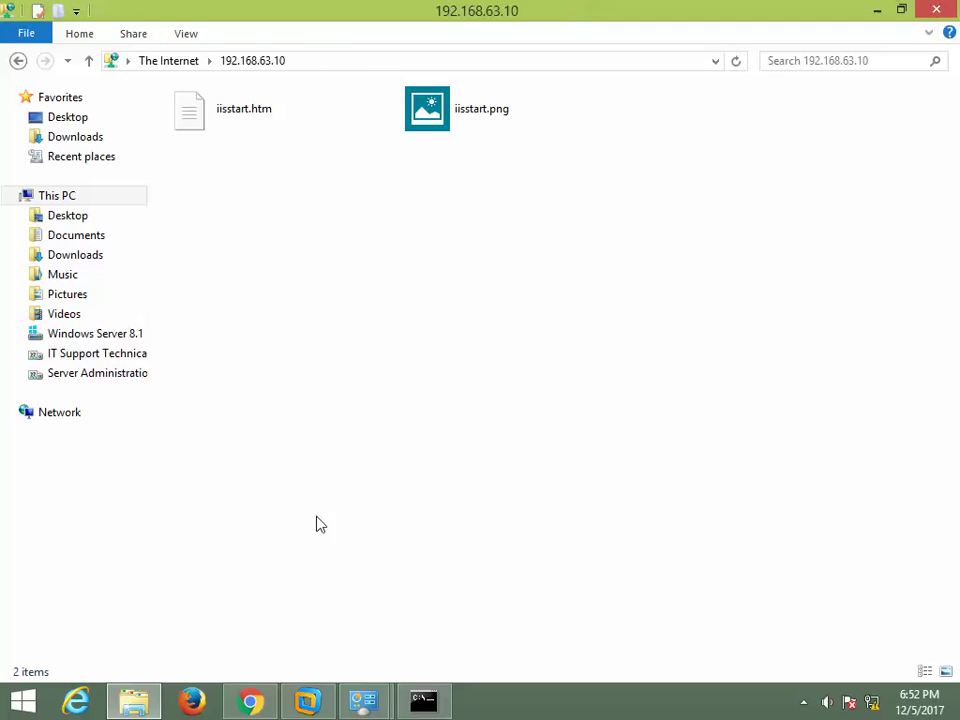
pyautogui.click(309, 61)
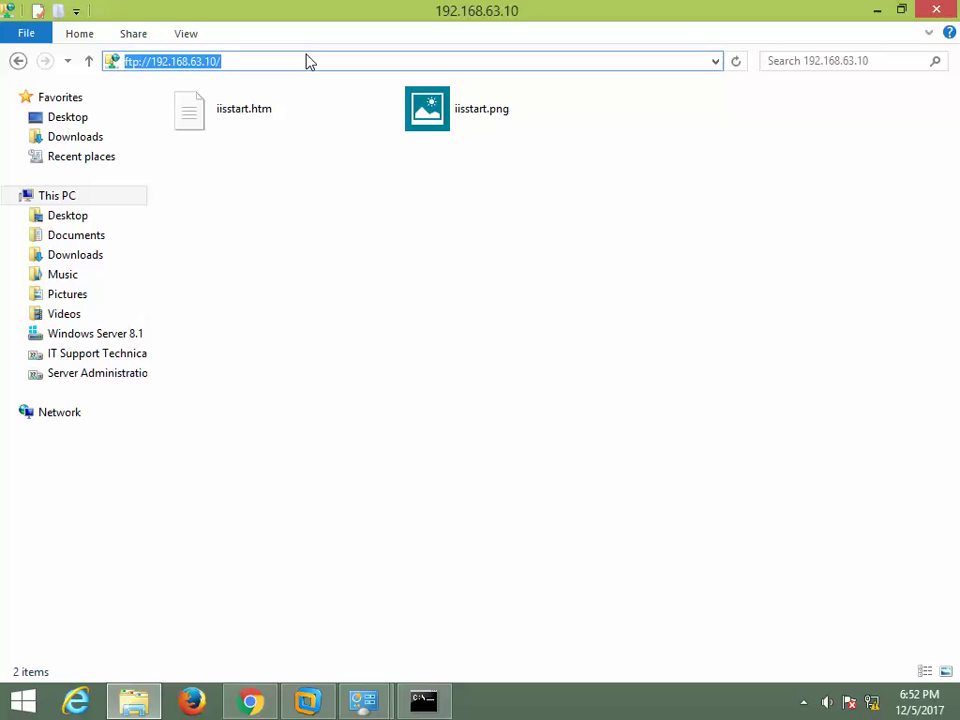
pyautogui.press('Escape')
pyautogui.rightClick(339, 193)
pyautogui.moveTo(429, 360)
pyautogui.click(553, 371)
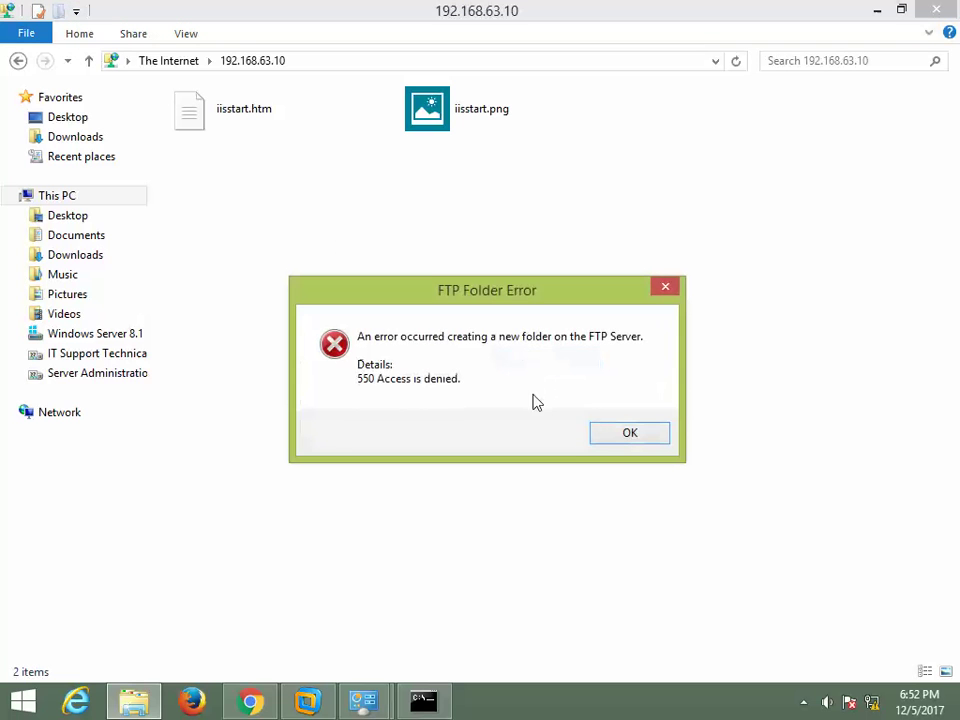
pyautogui.click(629, 432)
# Return to the server's IIS Manager and review b16ftp's FTP authentication modes and the Anonymous Users authorization rule.
pyautogui.click(252, 700)
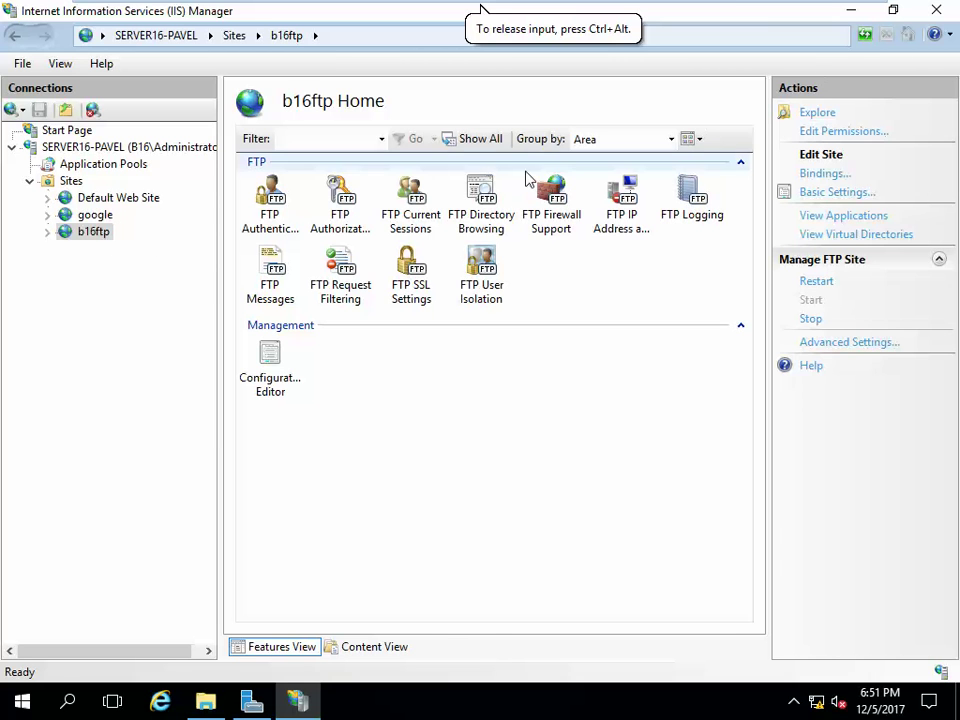
pyautogui.doubleClick(270, 205)
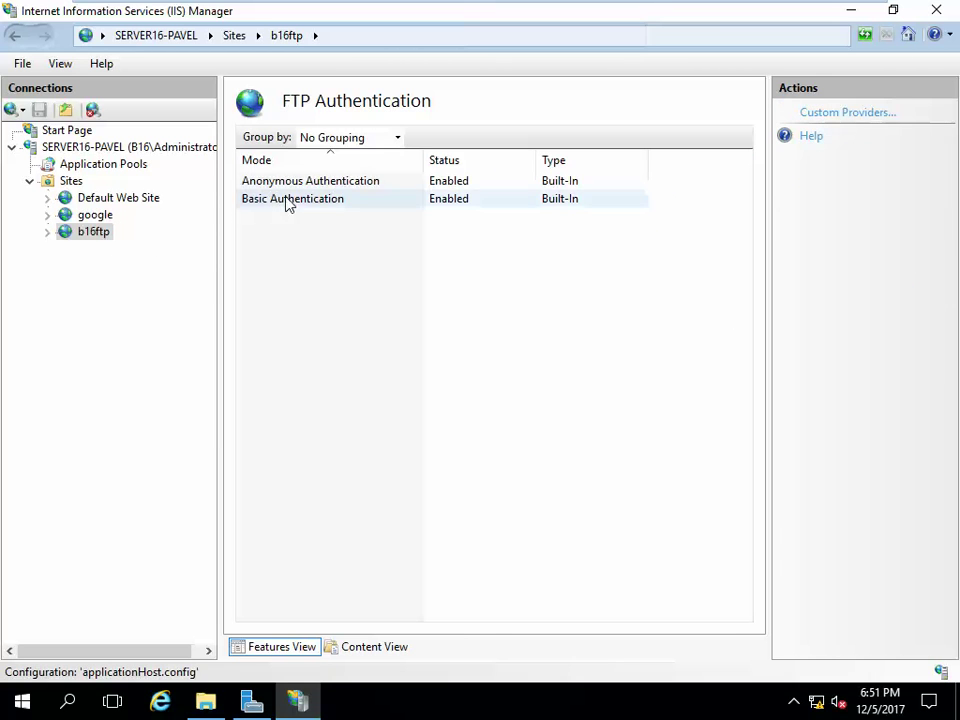
pyautogui.click(92, 233)
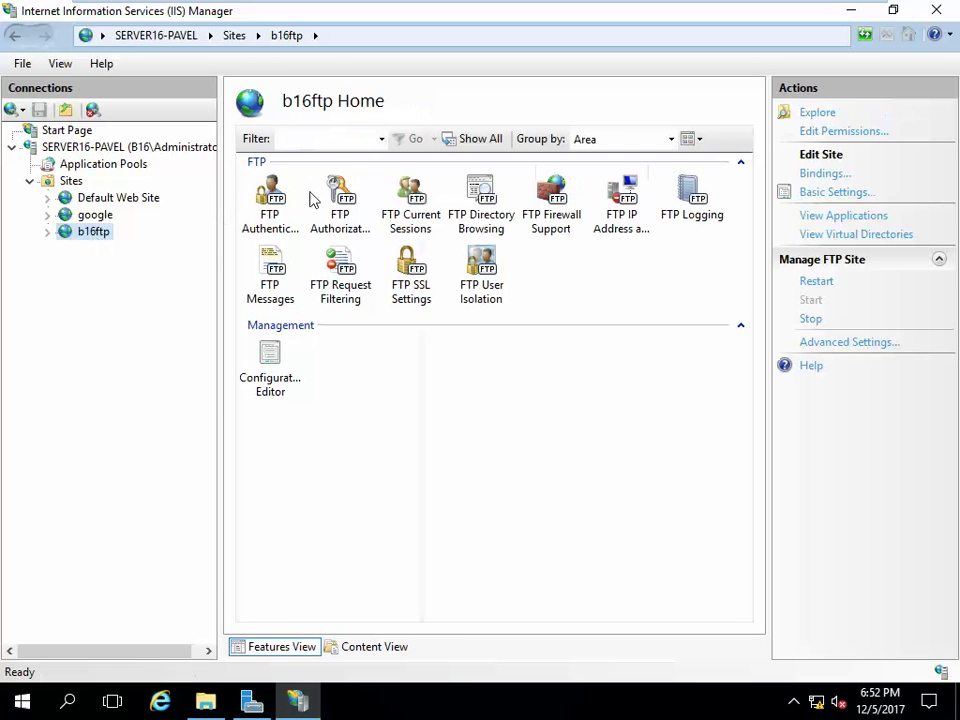
pyautogui.doubleClick(340, 205)
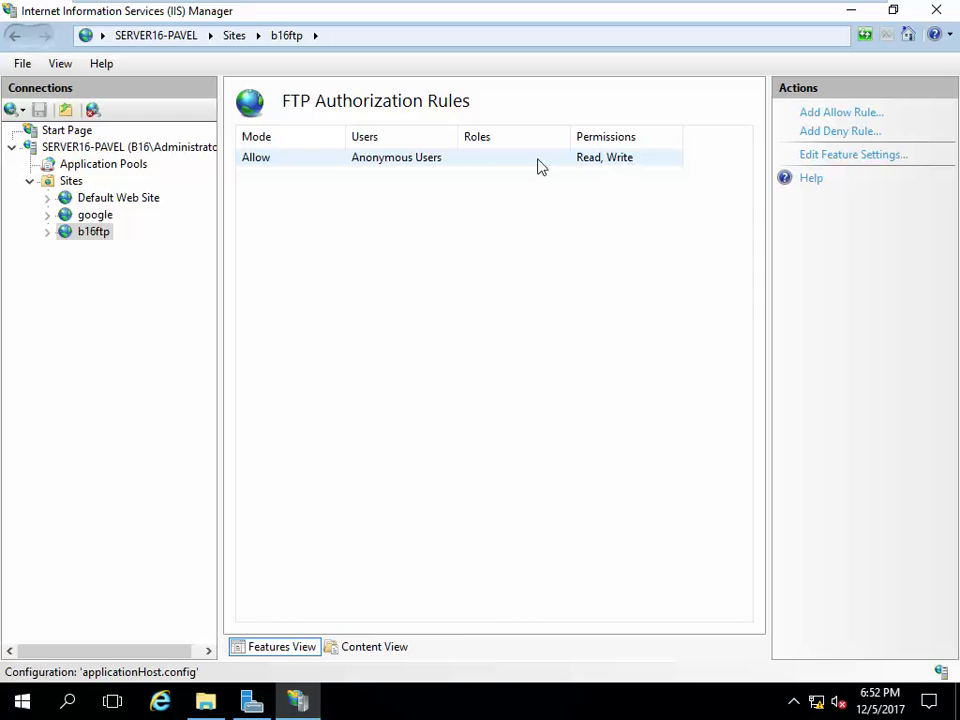
pyautogui.doubleClick(418, 167)
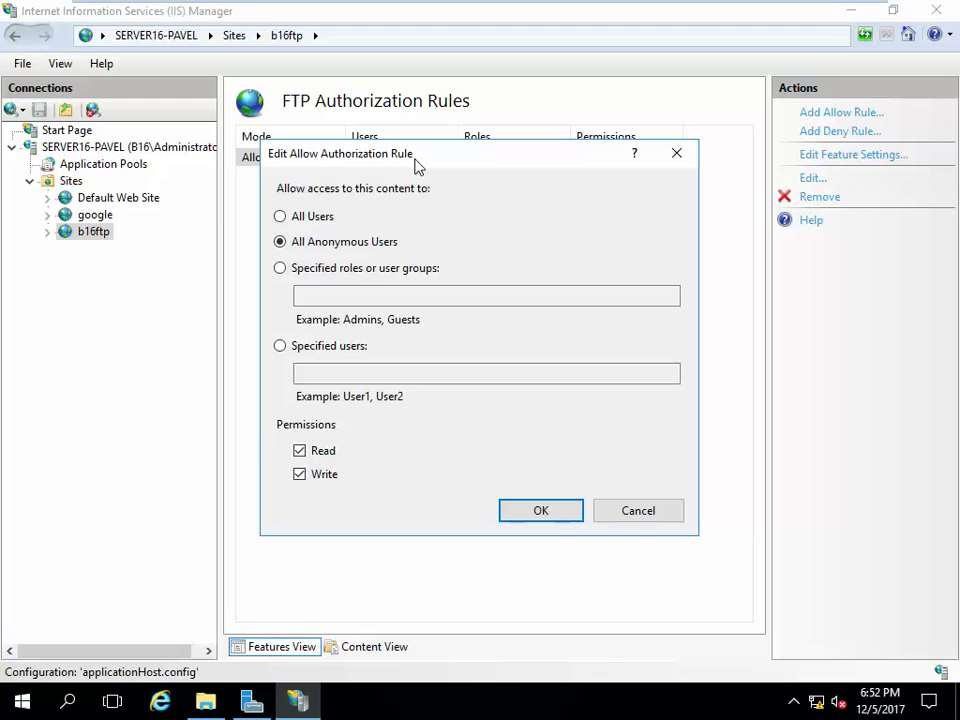
pyautogui.click(656, 518)
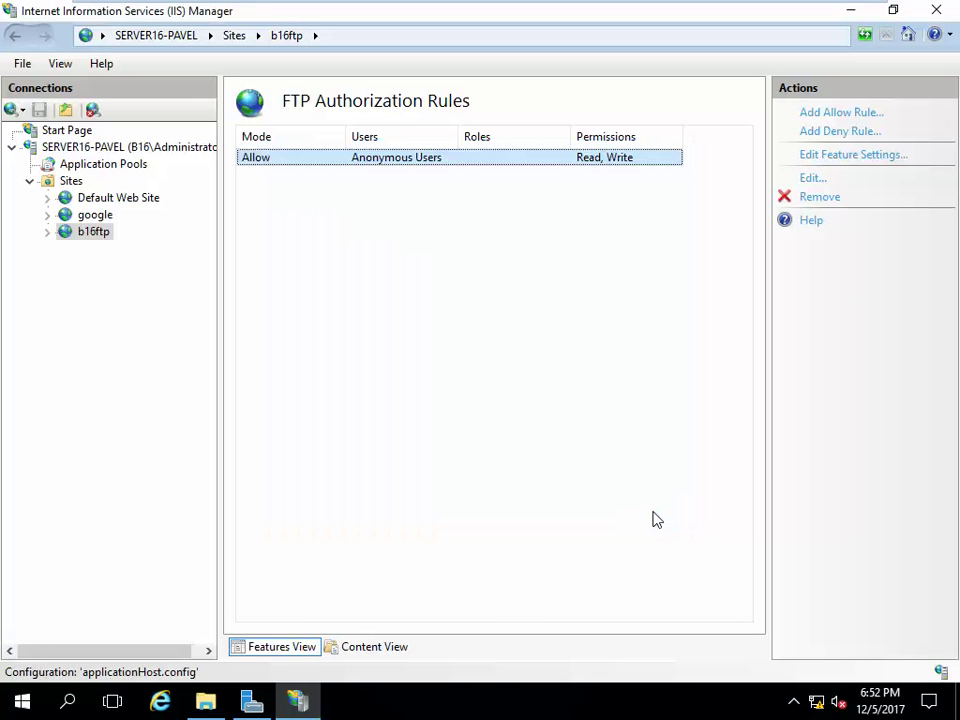
# Switch to File Explorer on the server and browse to ftp://192.168.63.10.
pyautogui.click(205, 703)
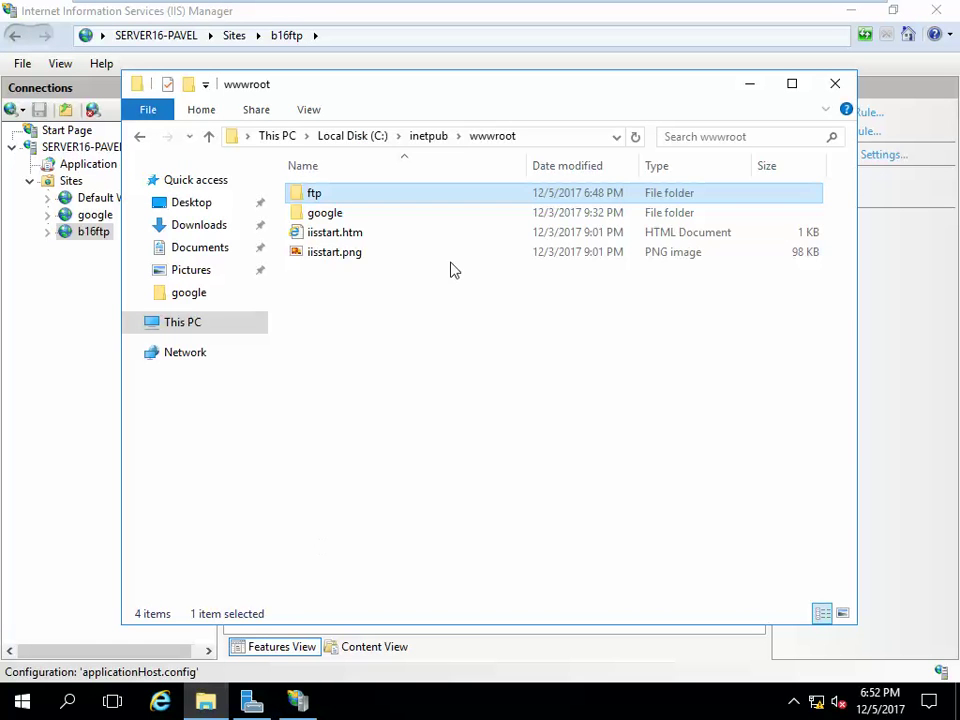
pyautogui.click(569, 137)
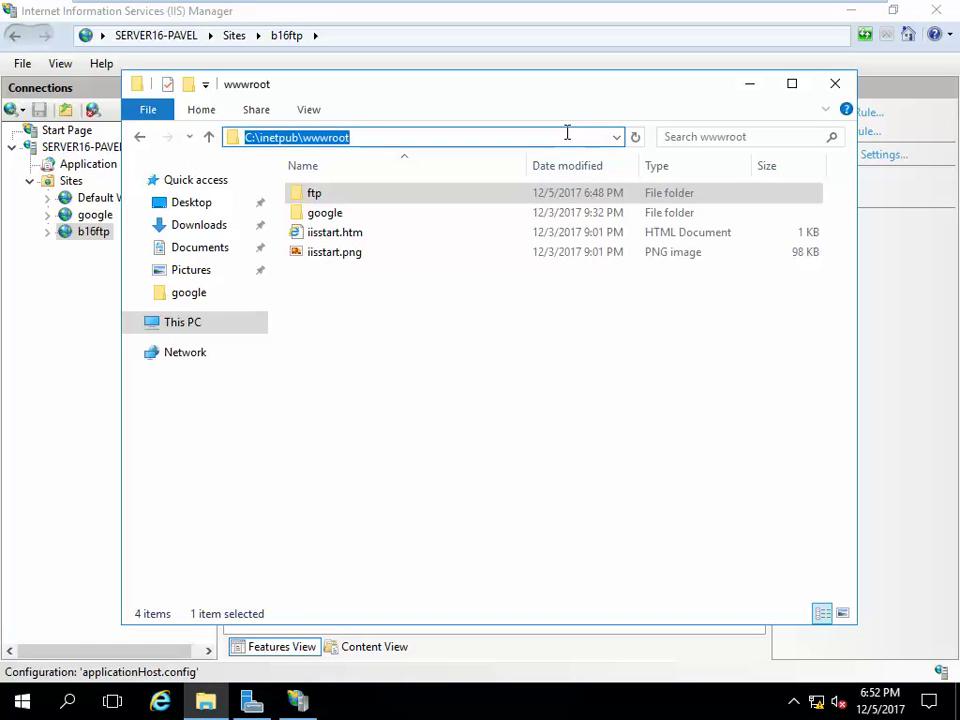
pyautogui.write('ftp://192.1')
pyautogui.write('.63.10')
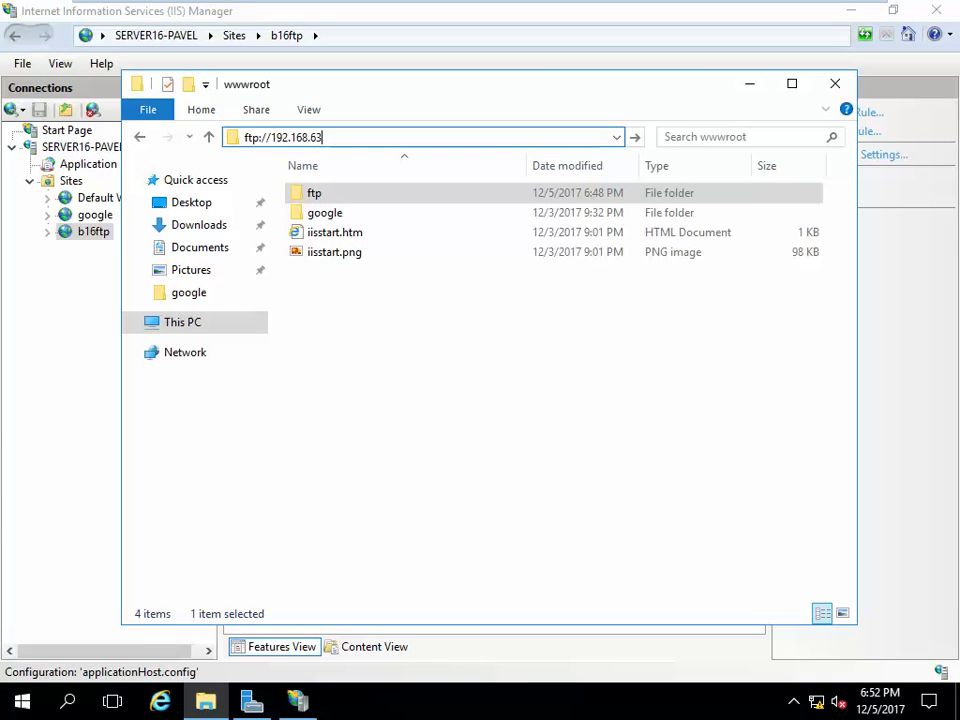
pyautogui.press('Return')
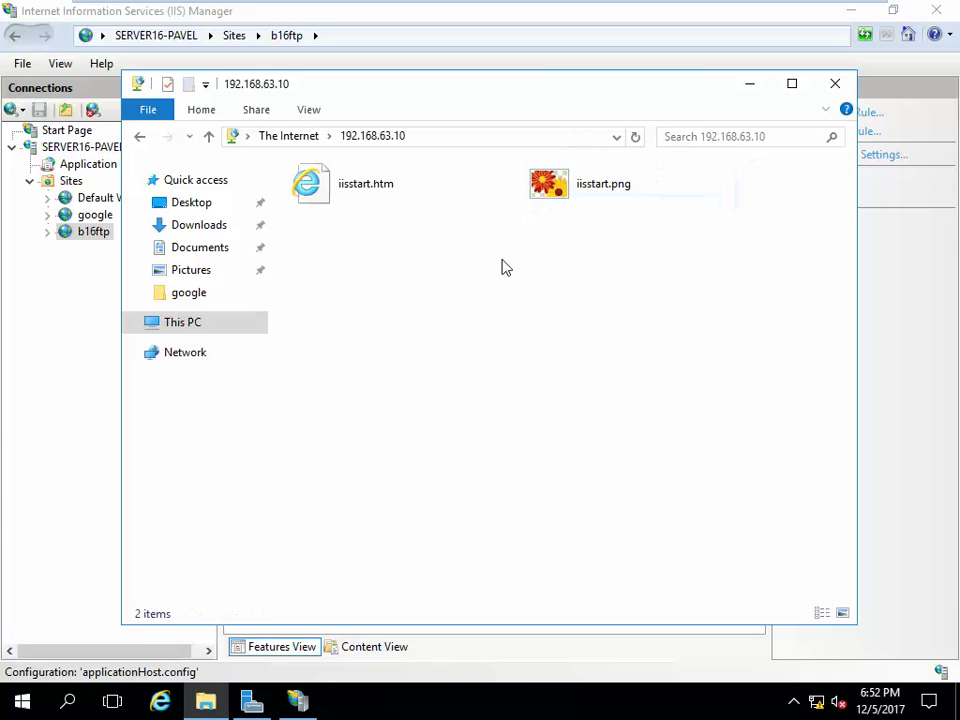
# Try to create a new folder on the FTP site from the server, and go back to This PC.
pyautogui.rightClick(493, 277)
pyautogui.moveTo(568, 468)
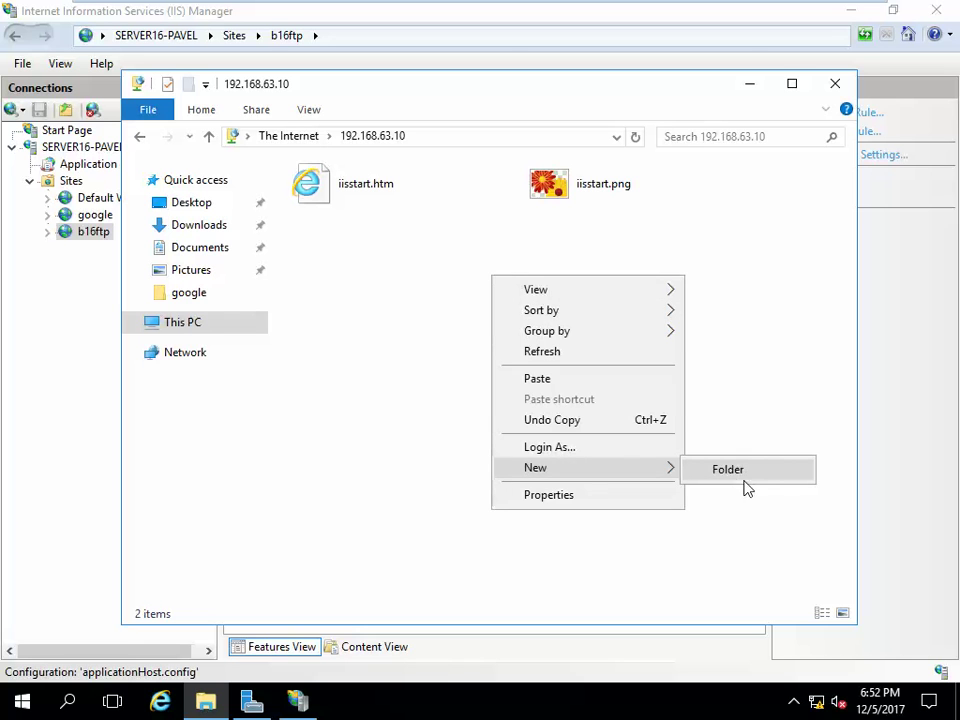
pyautogui.click(740, 476)
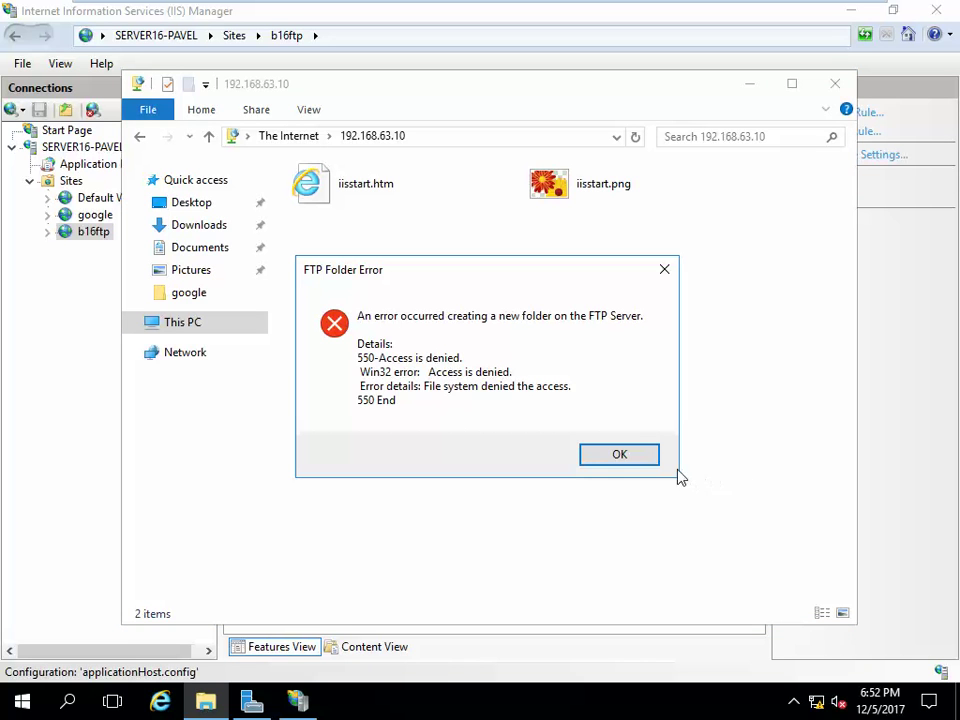
pyautogui.click(620, 455)
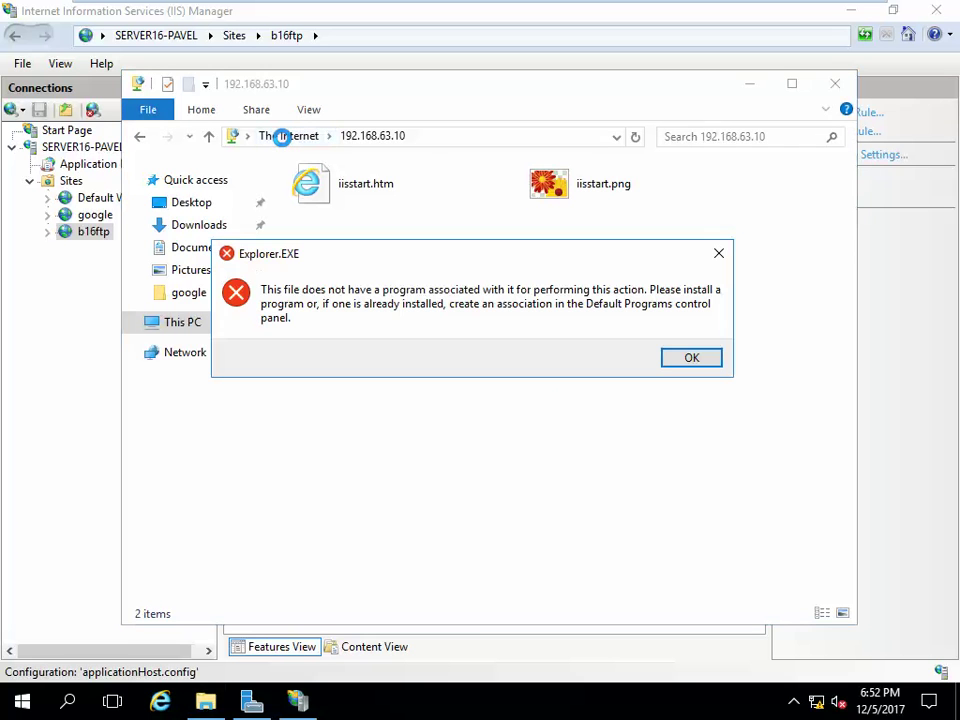
pyautogui.click(708, 362)
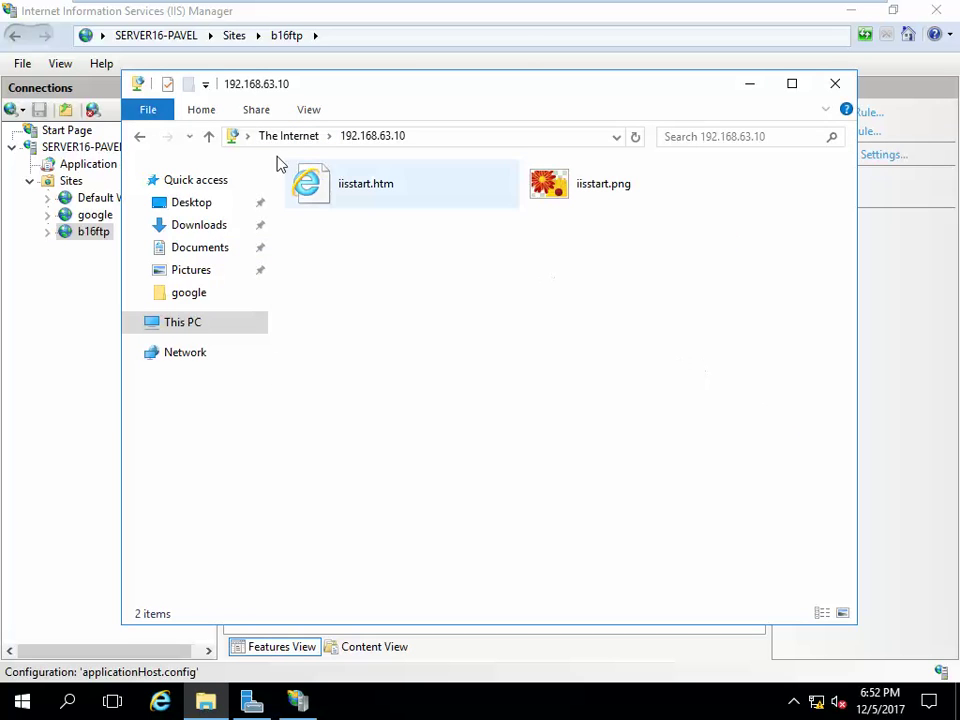
pyautogui.click(182, 324)
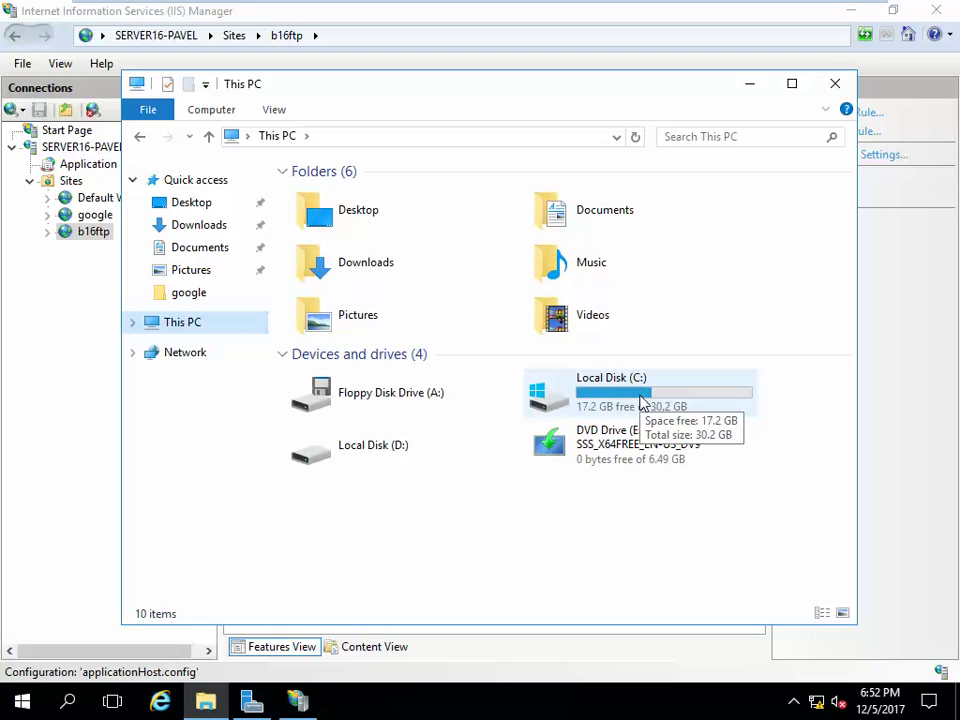
# Switch back to IIS Manager and examine b16ftp's FTP authentication, authorization rules and messages settings.
pyautogui.click(87, 370)
pyautogui.click(417, 160)
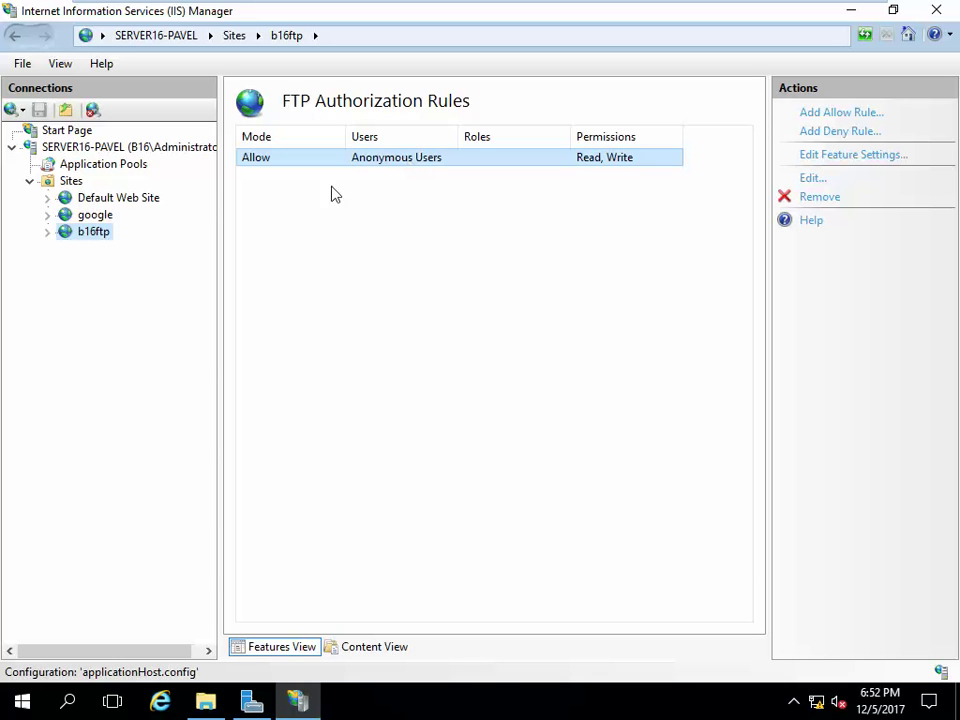
pyautogui.click(90, 233)
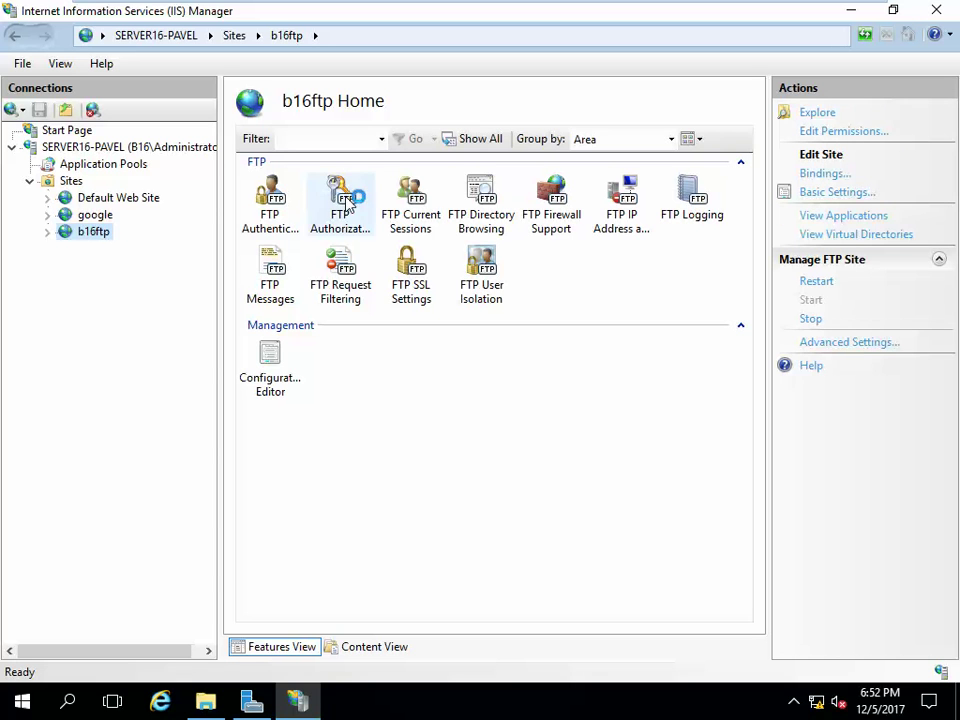
pyautogui.doubleClick(272, 205)
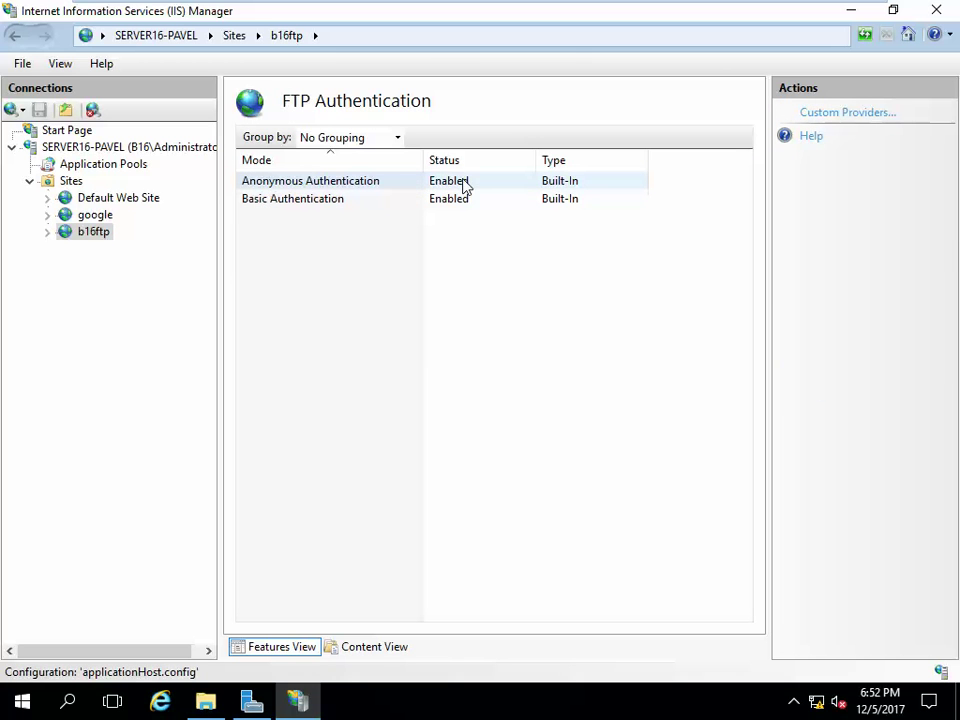
pyautogui.click(95, 233)
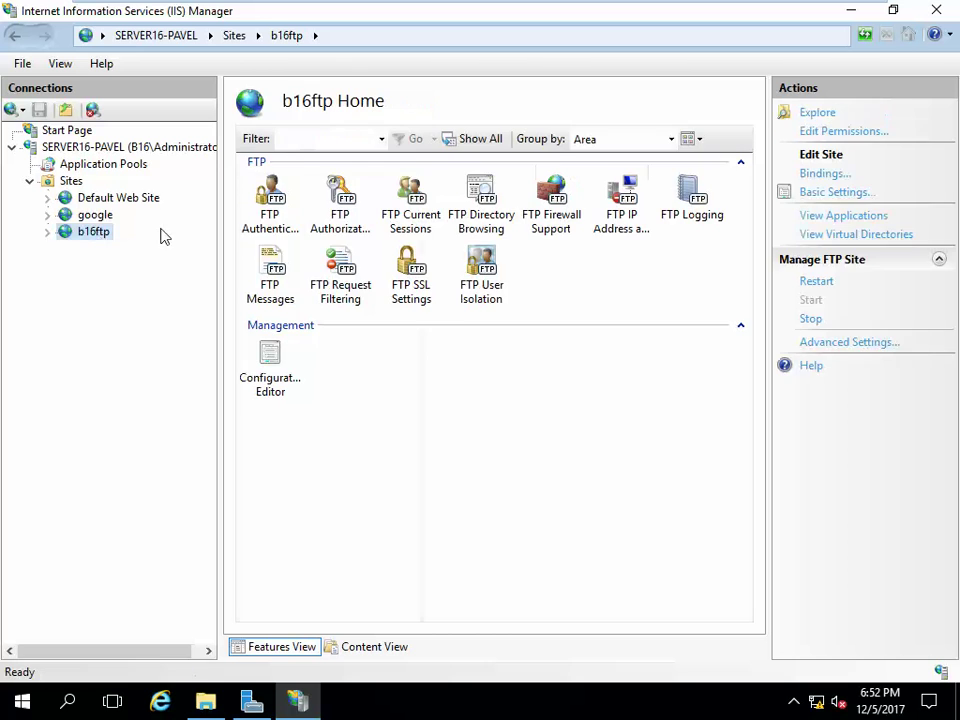
pyautogui.doubleClick(338, 205)
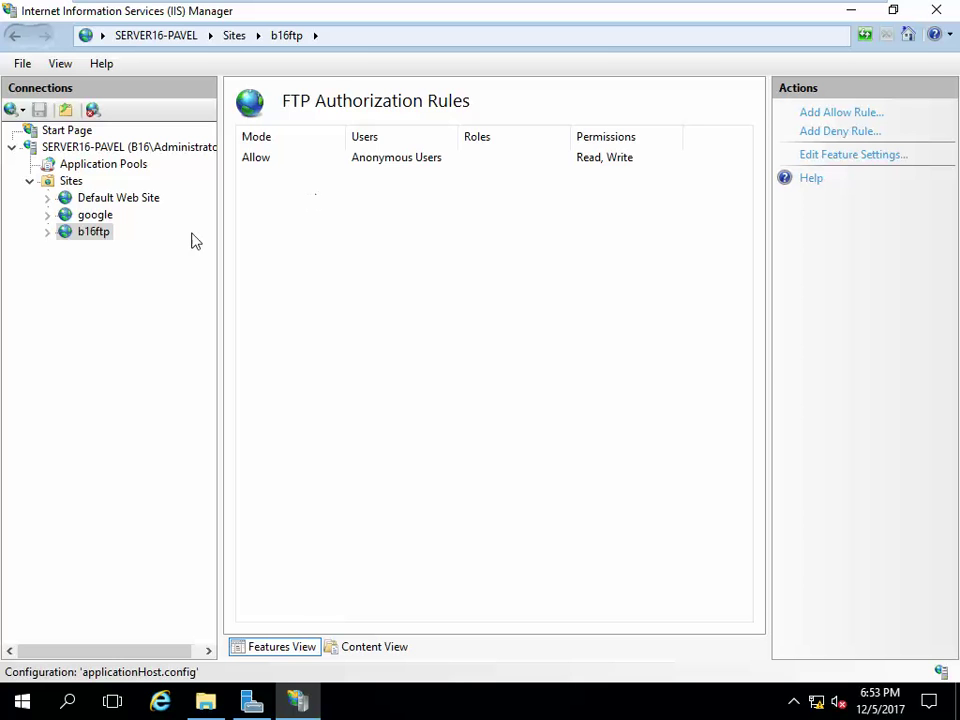
pyautogui.click(92, 240)
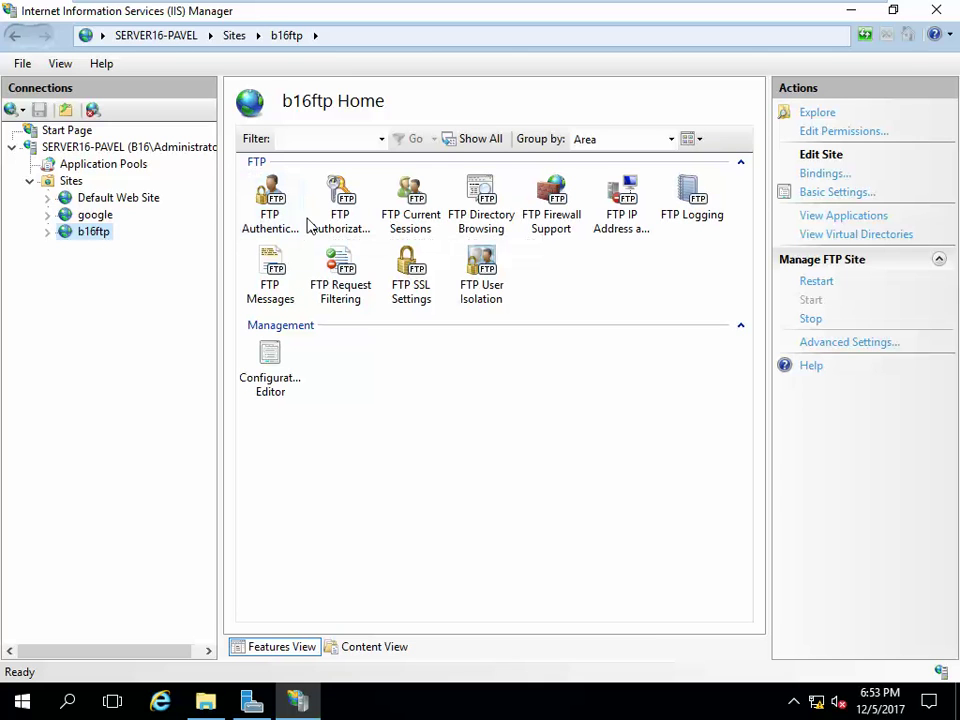
pyautogui.doubleClick(275, 279)
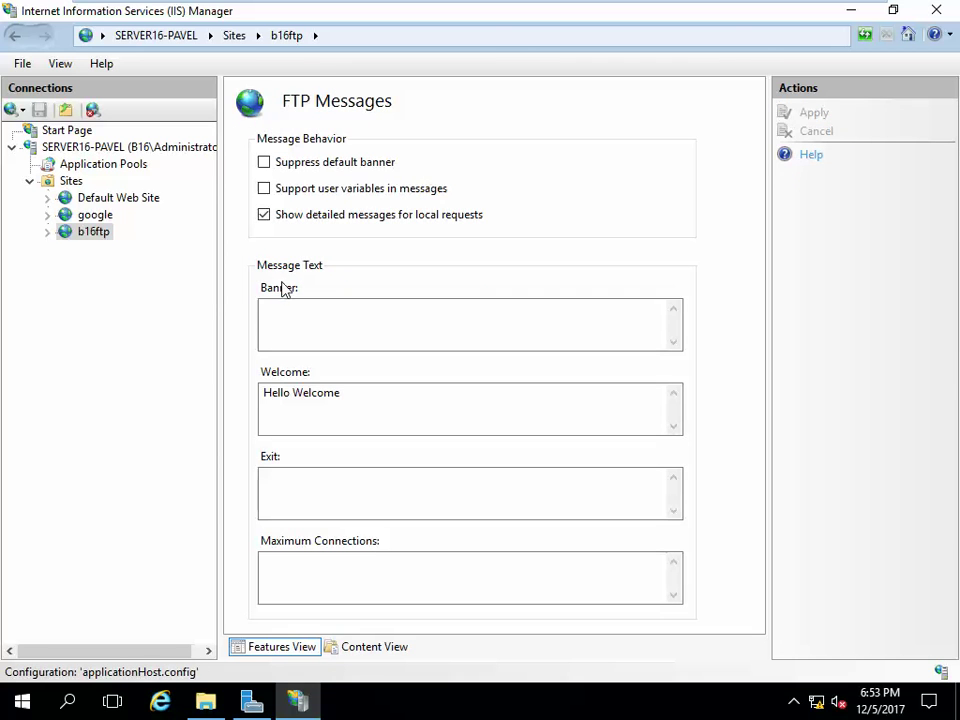
pyautogui.click(91, 240)
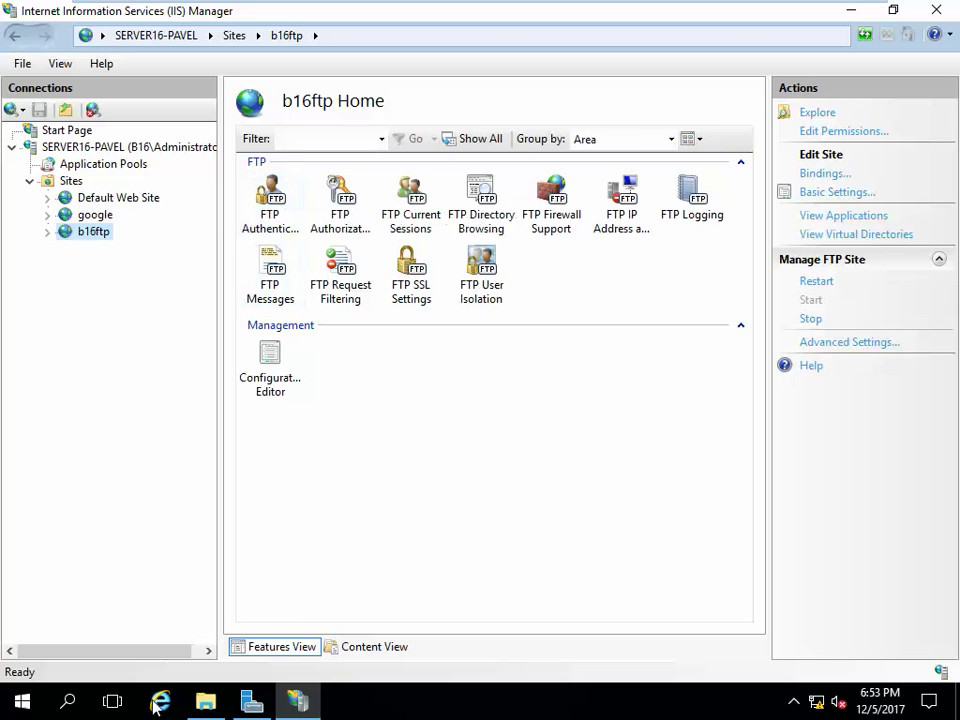
# Switch to File Explorer and open the properties of the ftp folder in C:\inetpub\wwwroot.
pyautogui.click(205, 700)
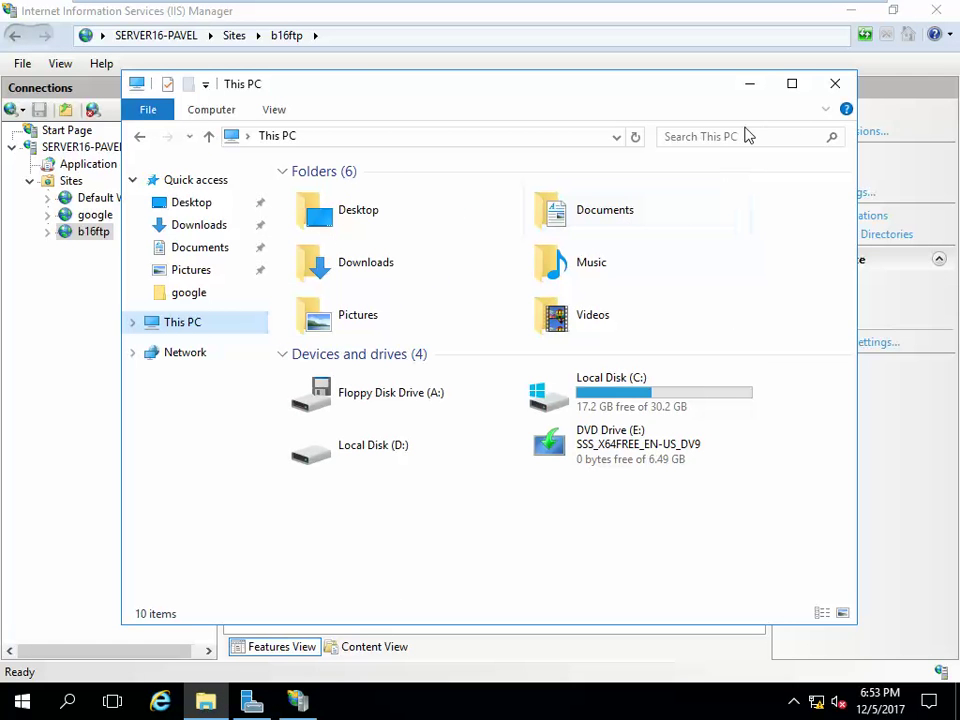
pyautogui.doubleClick(629, 388)
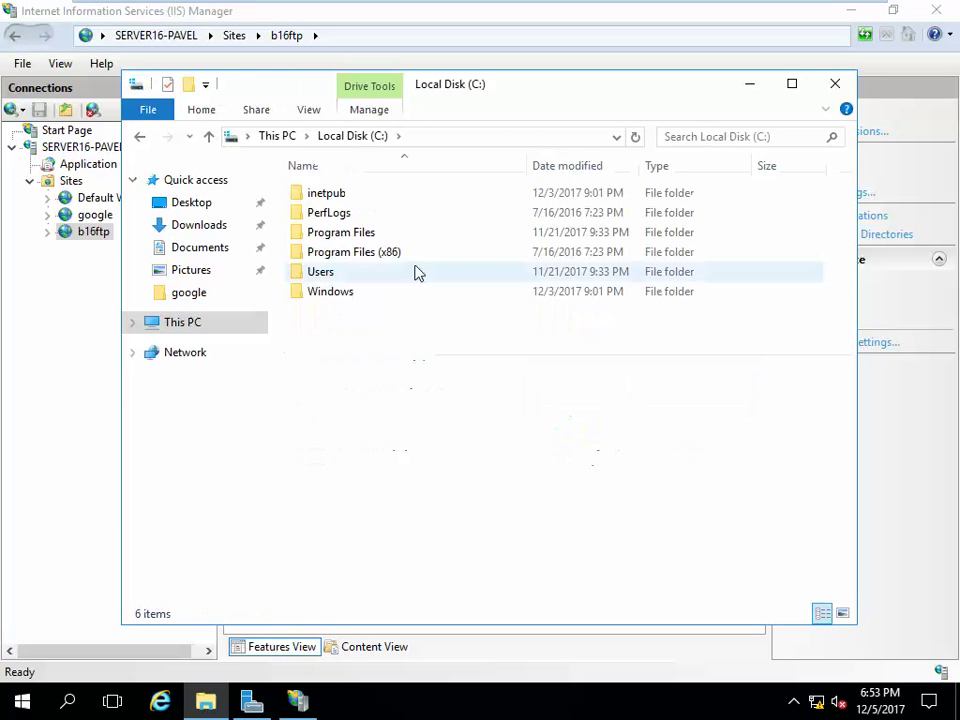
pyautogui.doubleClick(349, 200)
pyautogui.doubleClick(345, 292)
pyautogui.rightClick(341, 196)
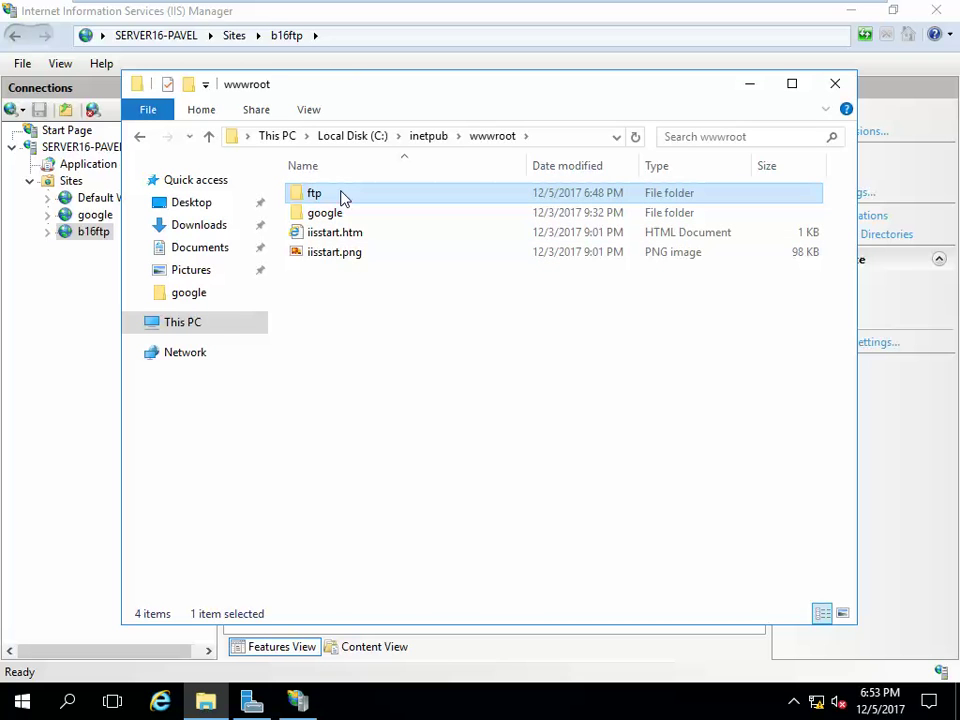
pyautogui.click(446, 548)
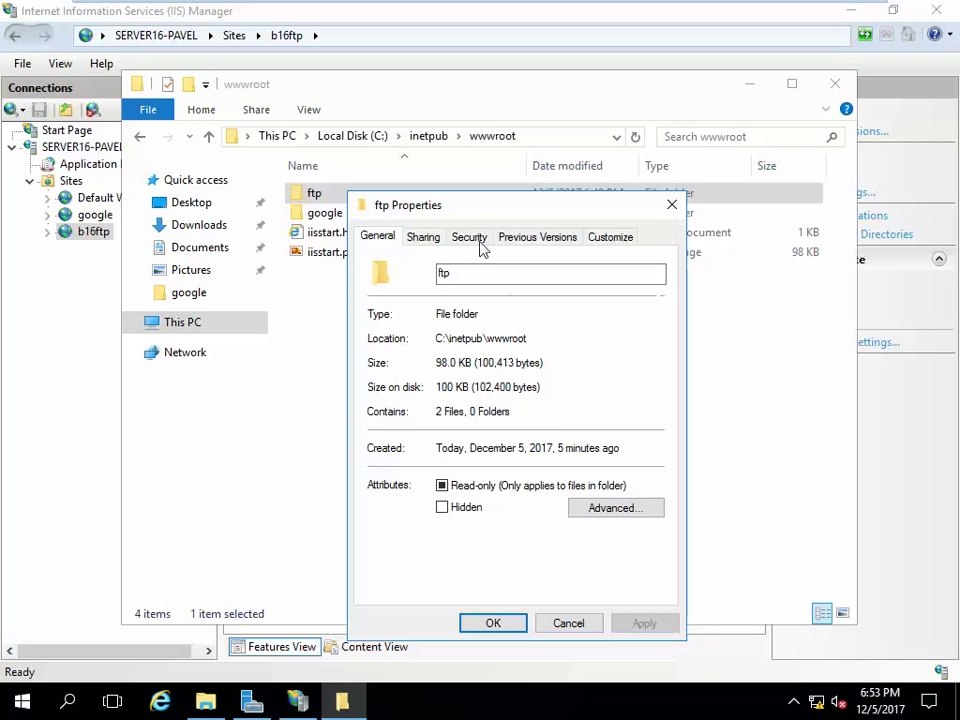
# Disable inheritance in the ftp folder's advanced security settings, converting the inherited permissions into explicit permissions.
pyautogui.click(474, 238)
pyautogui.click(623, 553)
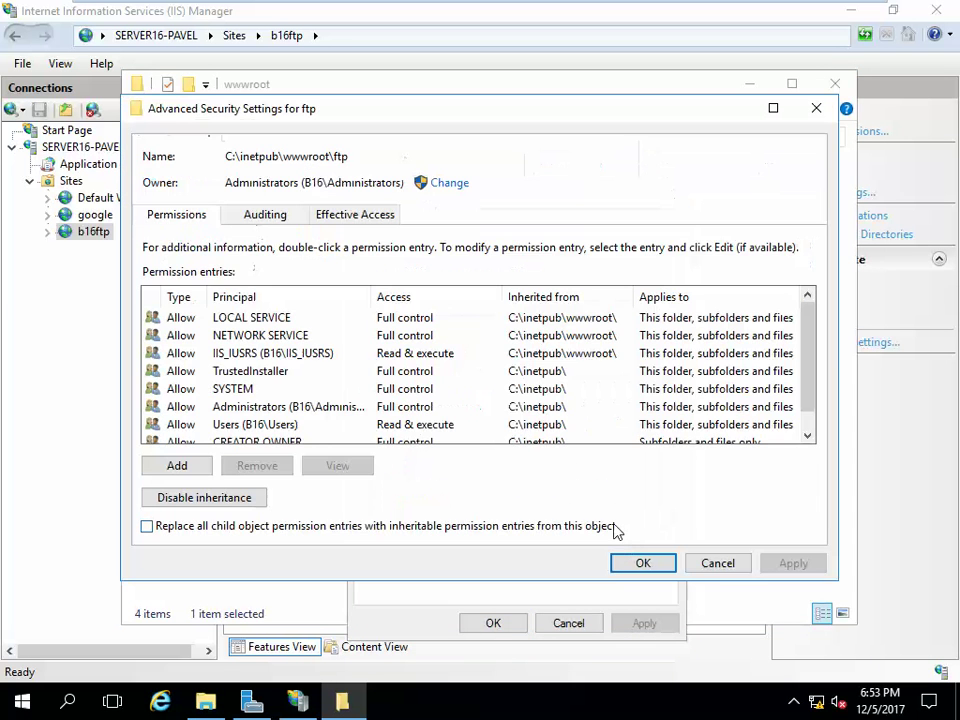
pyautogui.scroll(-1, 352, 385)
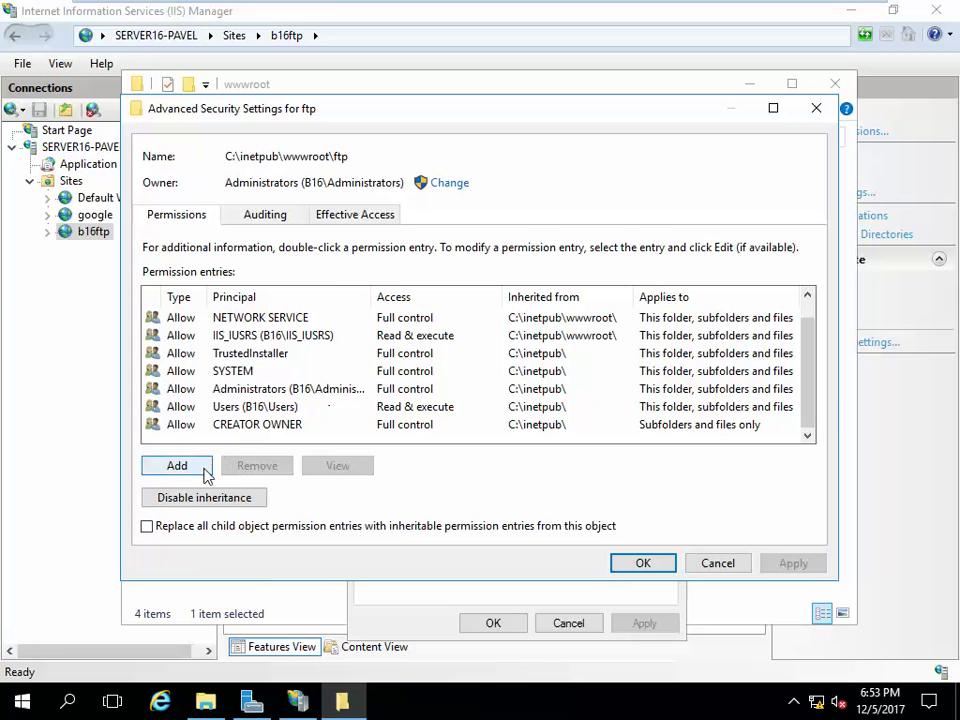
pyautogui.click(210, 497)
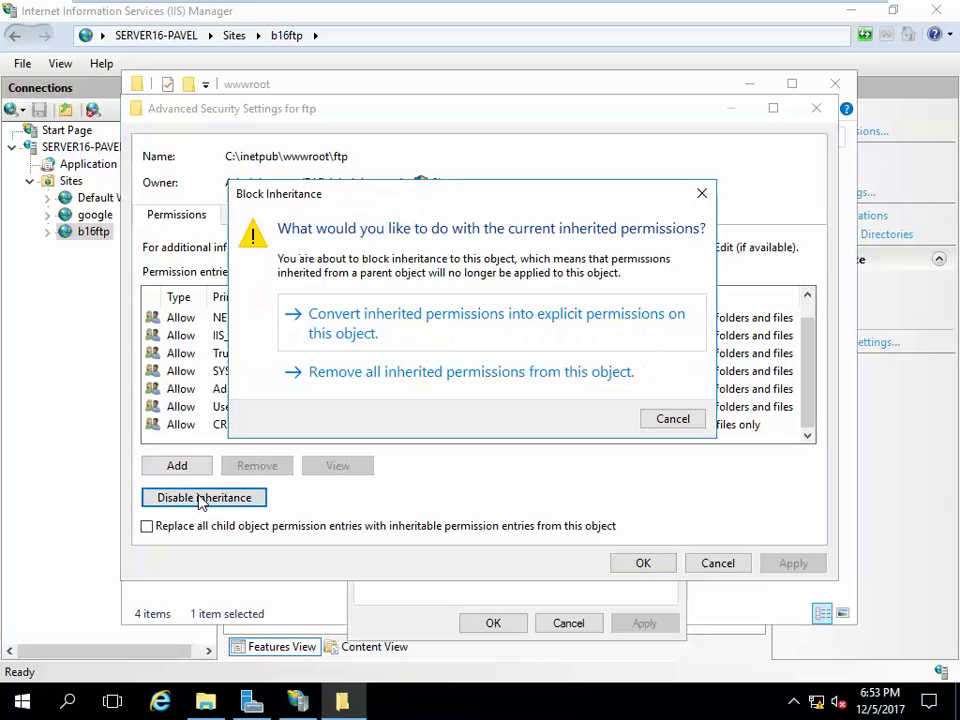
pyautogui.click(358, 330)
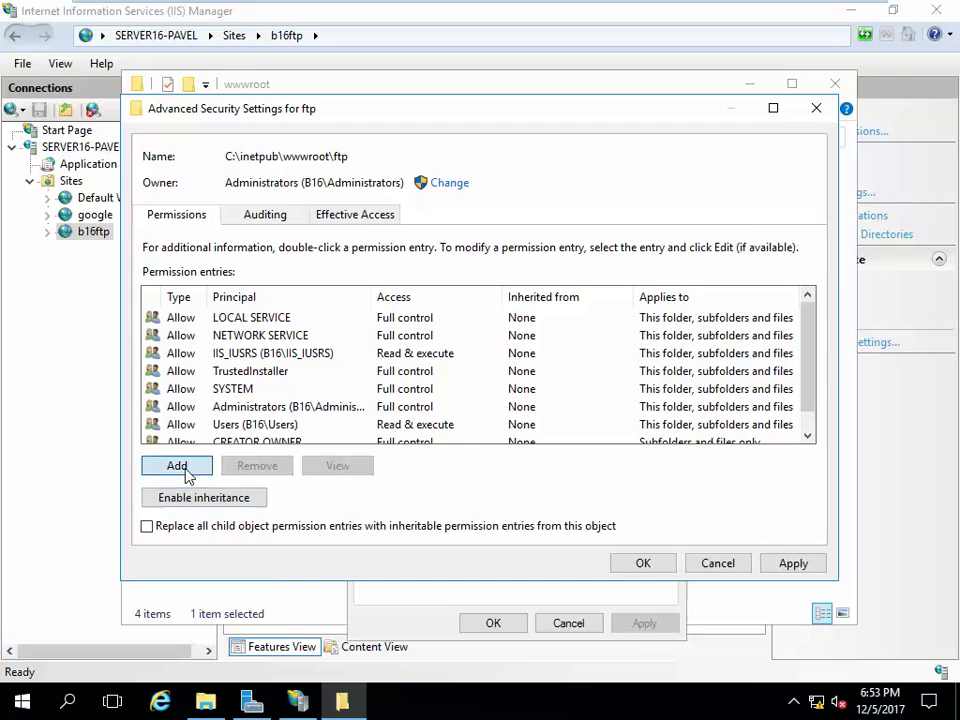
# Start a new permission entry for the ftp folder with Everyone as the principal.
pyautogui.click(184, 467)
pyautogui.click(182, 123)
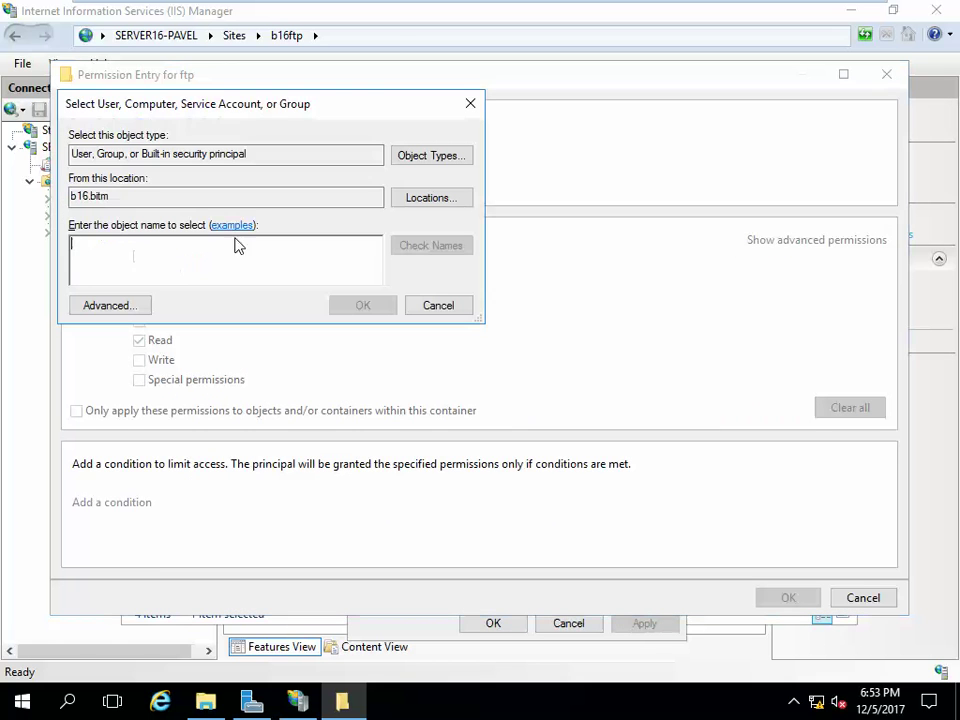
pyautogui.write('e')
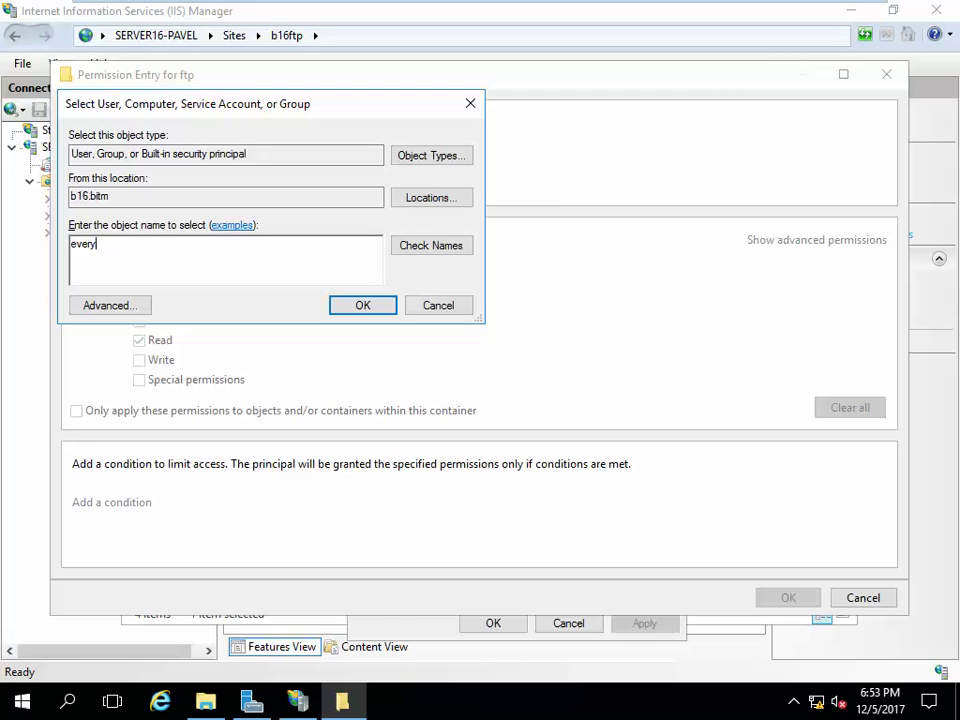
pyautogui.write('very')
pyautogui.click(407, 250)
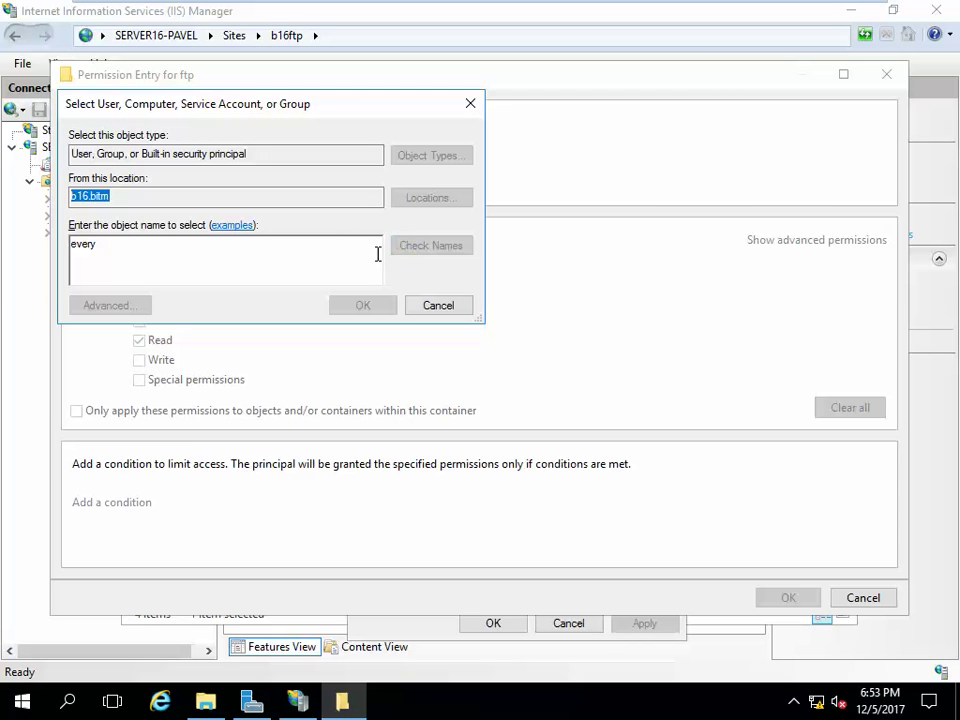
pyautogui.click(368, 305)
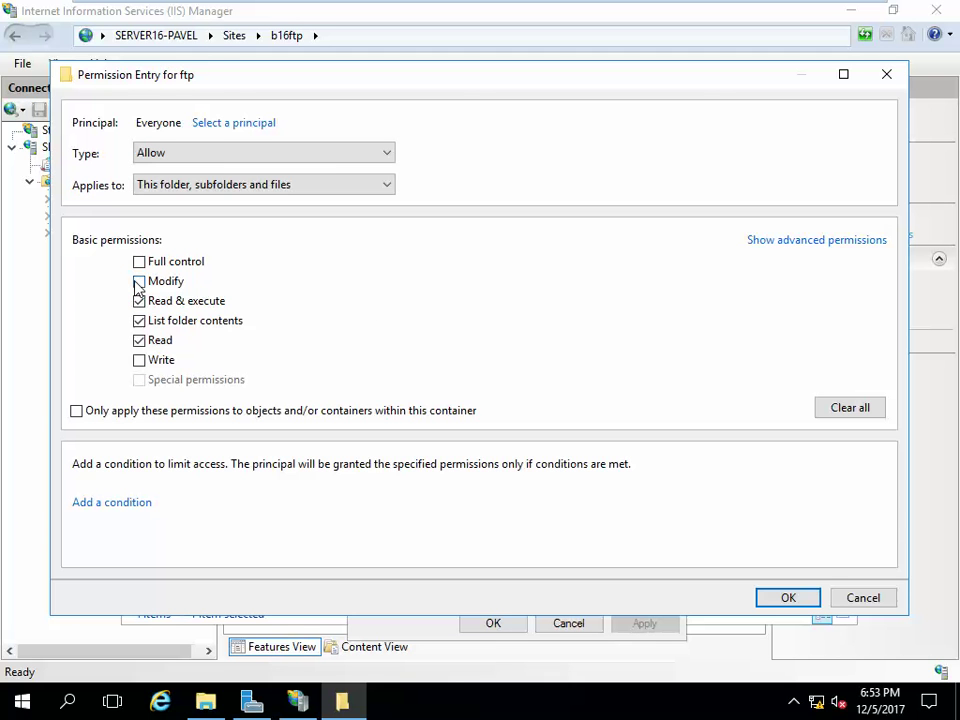
# Grant Everyone the Modify permission on the ftp folder, accept the propagation to child objects, and close the folder's properties.
pyautogui.click(772, 601)
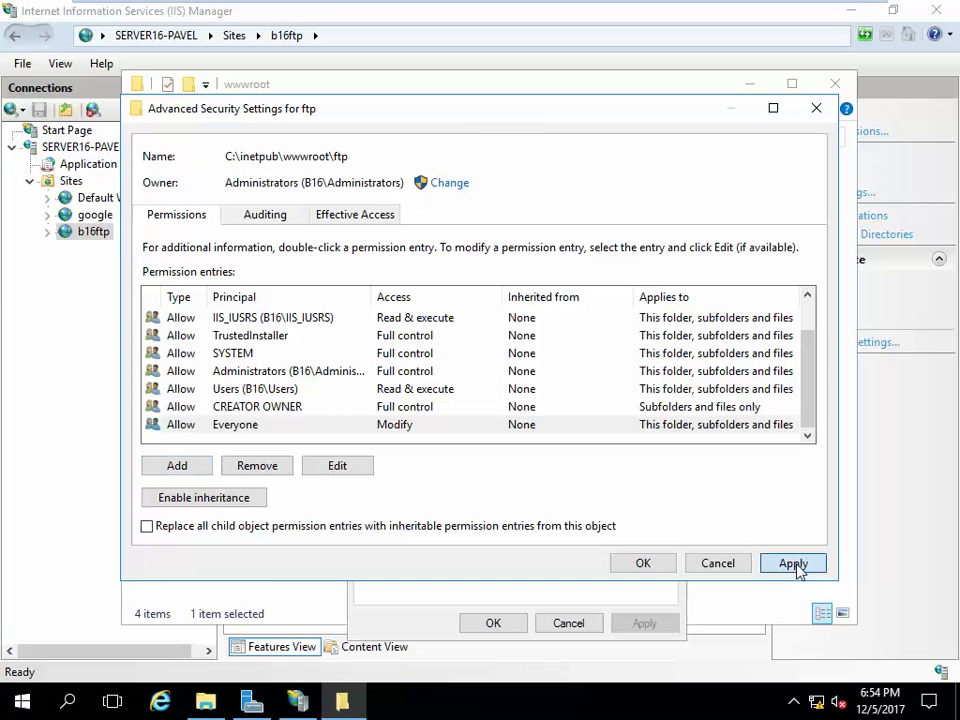
pyautogui.click(795, 566)
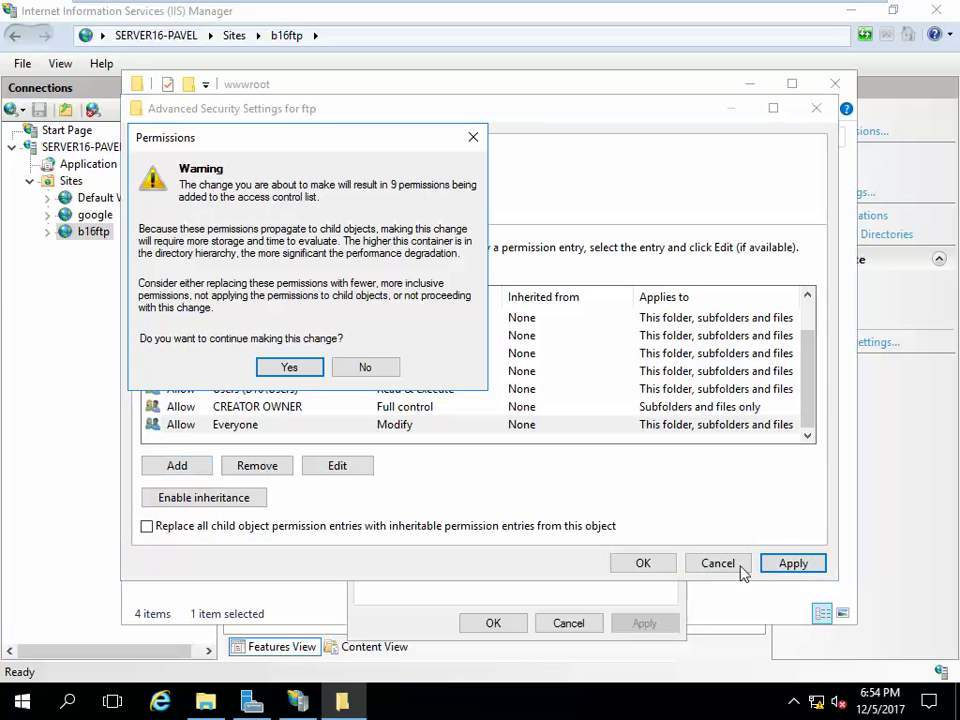
pyautogui.click(296, 369)
pyautogui.click(664, 570)
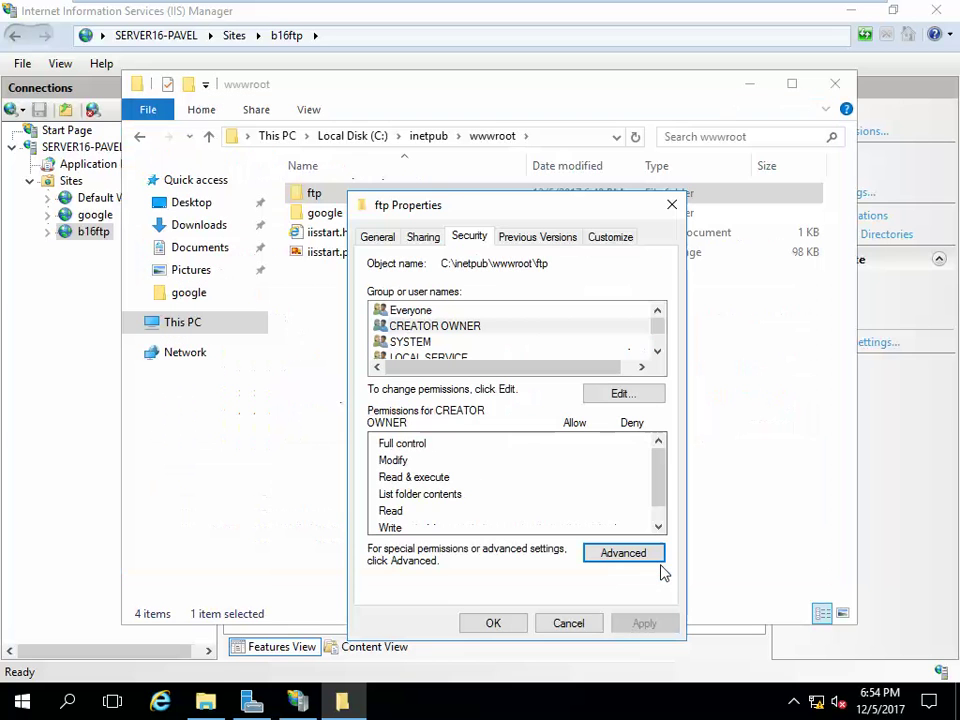
pyautogui.click(516, 626)
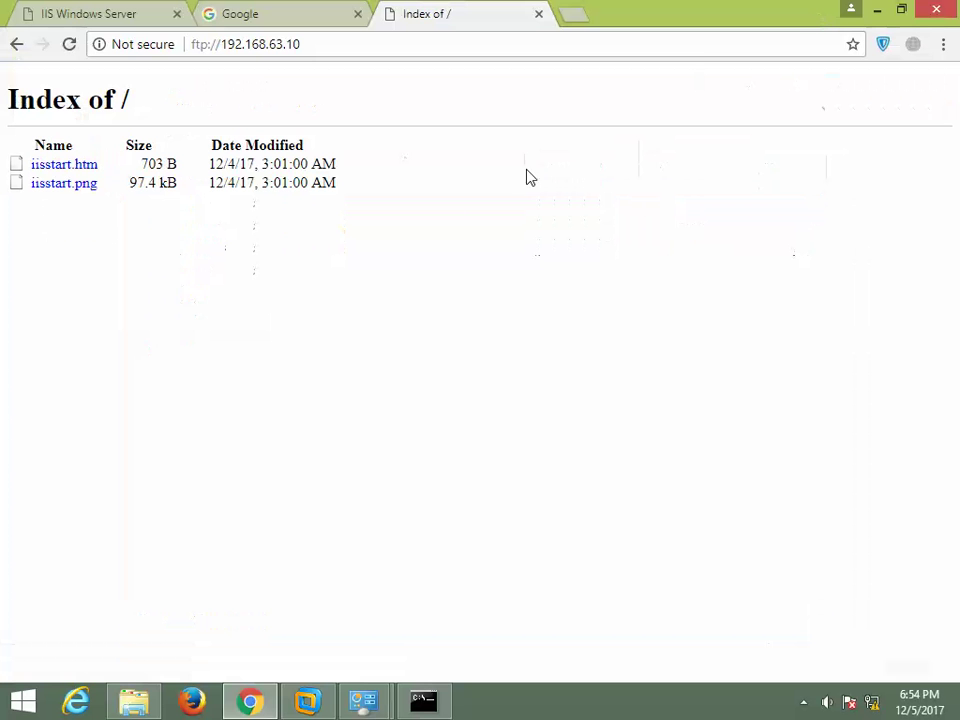
# Switch to the client's File Explorer window for the FTP site at 192.168.63.10 and refresh its listing.
pyautogui.click(133, 701)
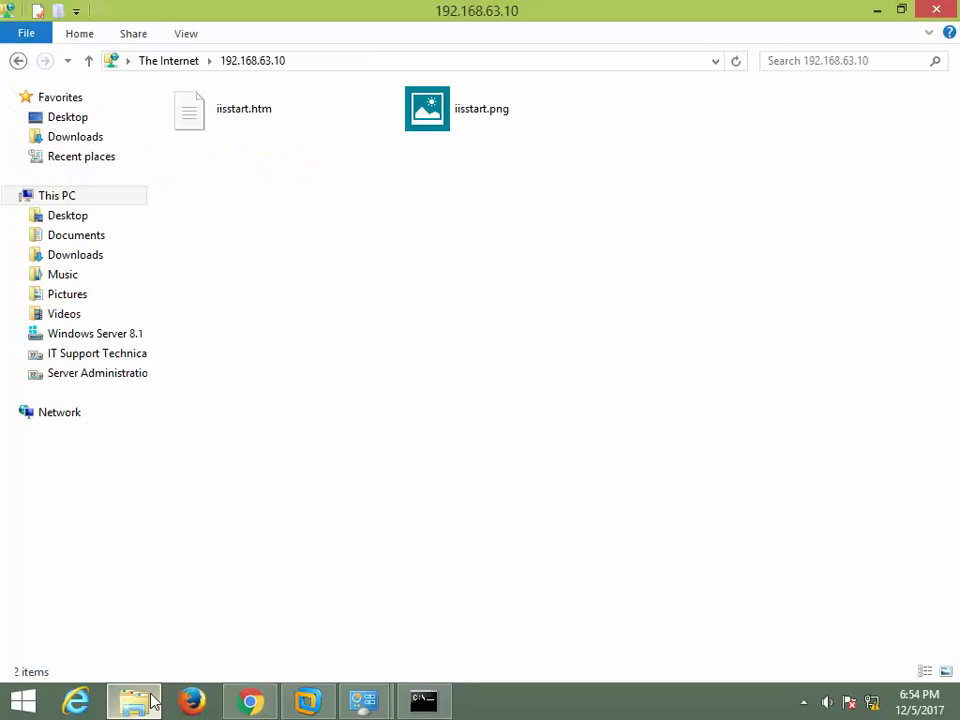
pyautogui.click(386, 61)
pyautogui.press('Escape')
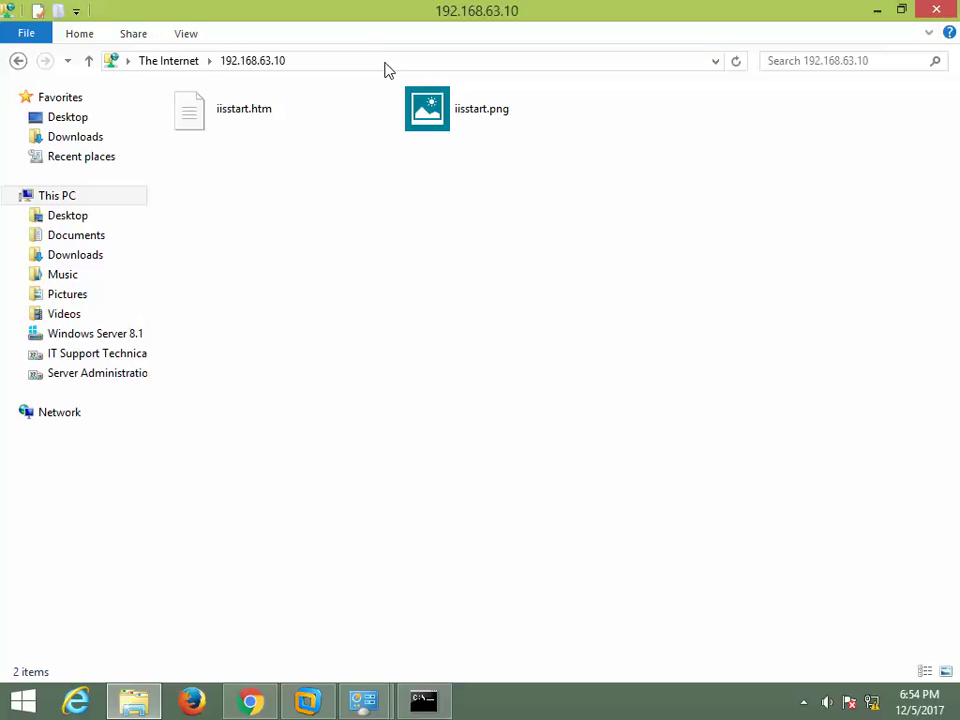
pyautogui.rightClick(360, 252)
pyautogui.click(435, 322)
# Create a folder named folder1 in the root of the FTP site.
pyautogui.rightClick(345, 231)
pyautogui.moveTo(435, 401)
pyautogui.click(542, 403)
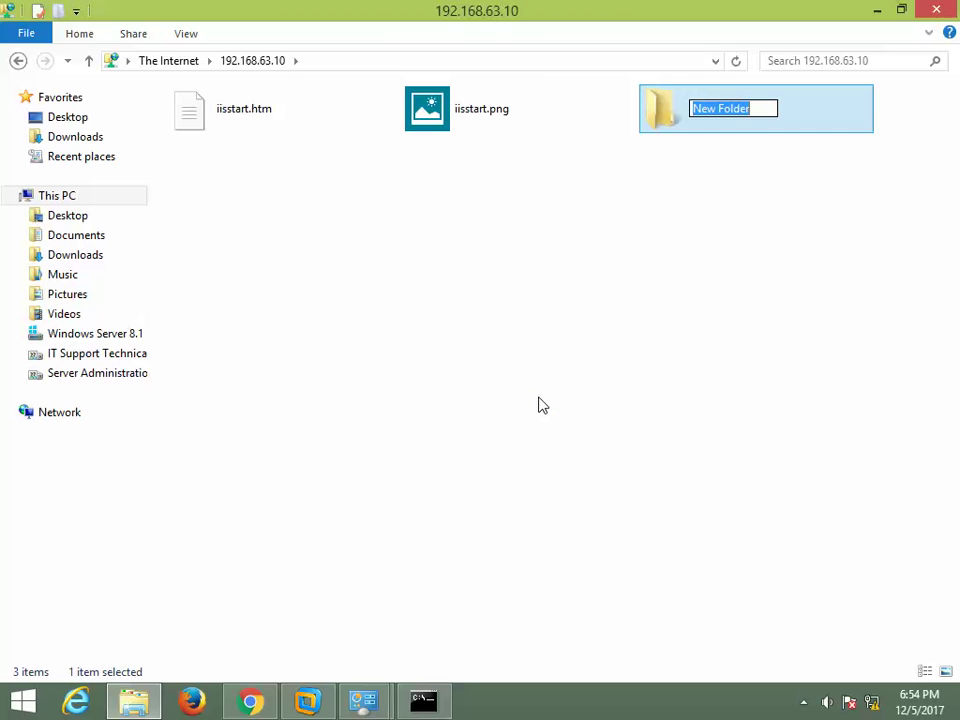
pyautogui.write('f')
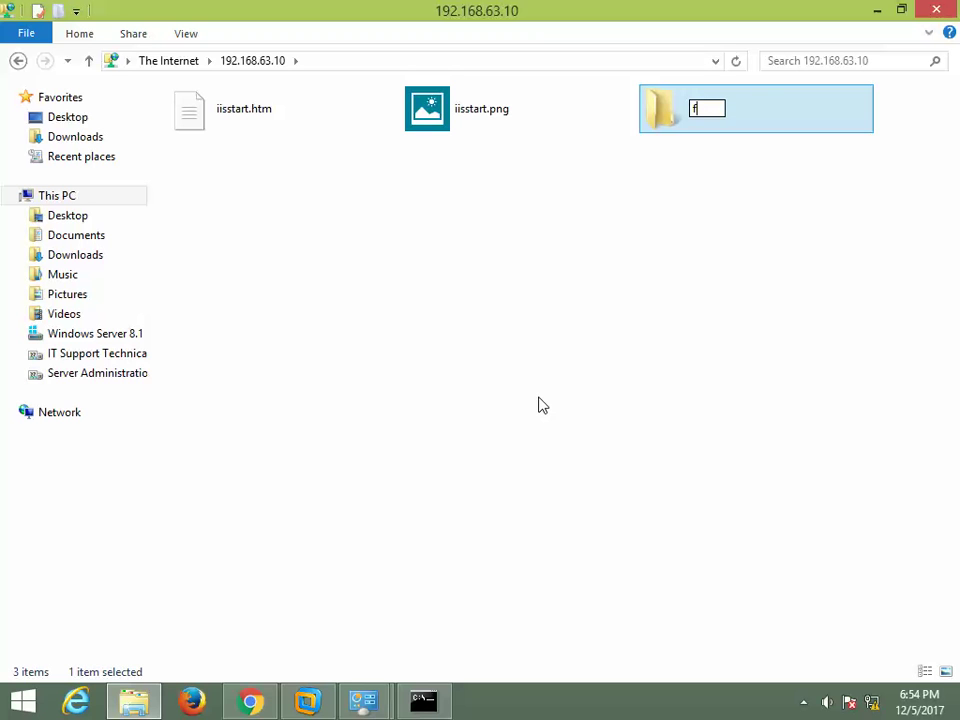
pyautogui.write('older1')
pyautogui.press('Return')
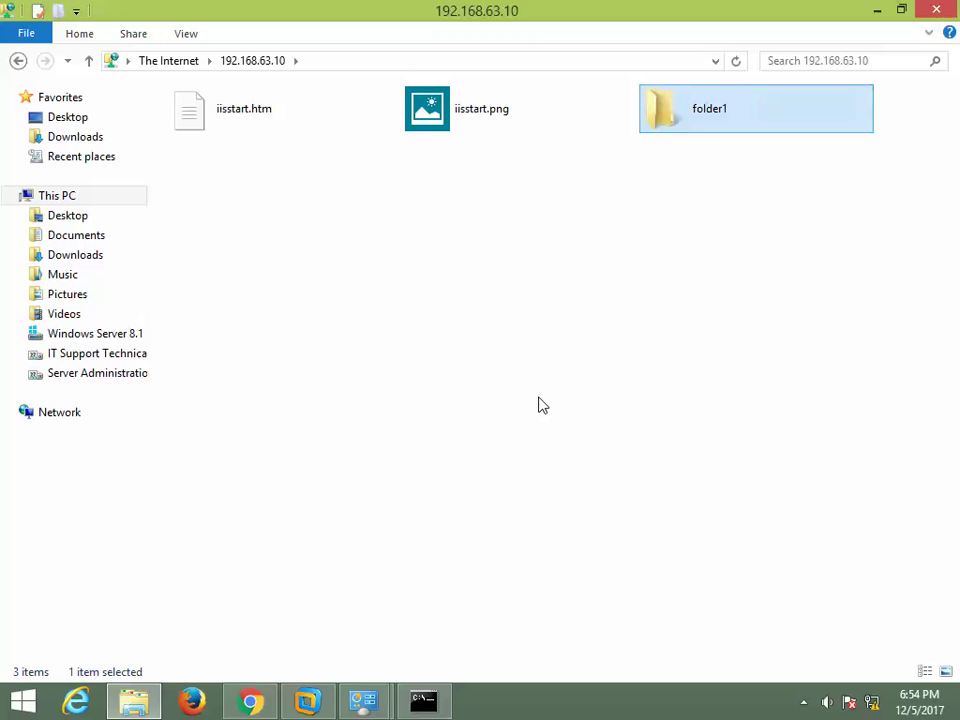
# Inspect the contents and available item commands of folder1 on the FTP site, and return to the site's root.
pyautogui.moveTo(425, 118); pyautogui.dragTo(674, 124)
pyautogui.click(452, 126)
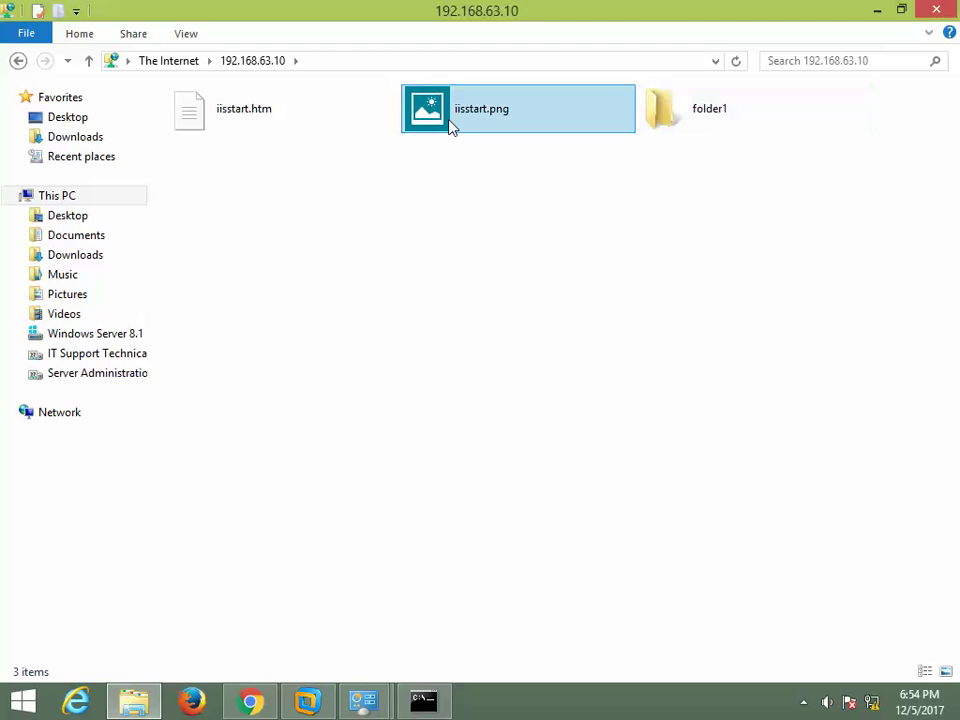
pyautogui.doubleClick(716, 118)
pyautogui.rightClick(267, 231)
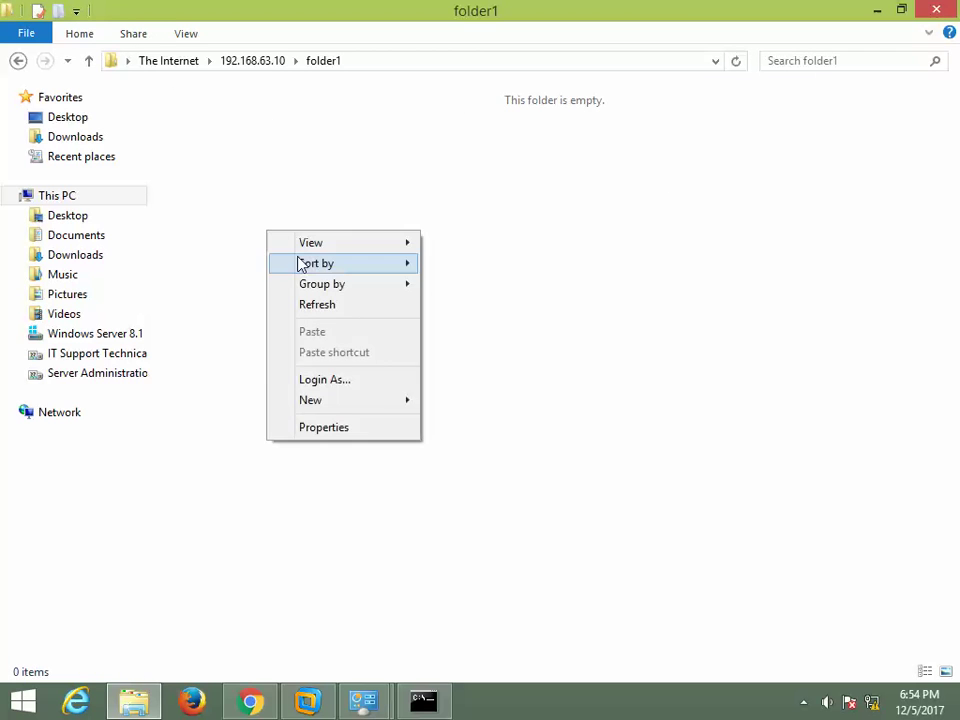
pyautogui.click(482, 304)
pyautogui.click(266, 61)
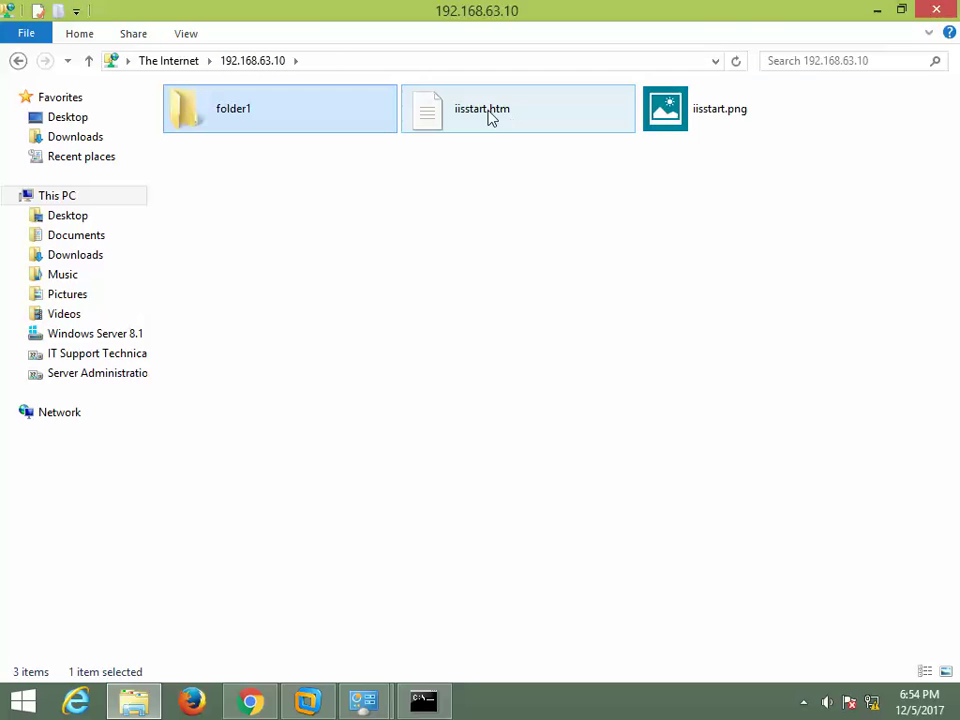
pyautogui.doubleClick(276, 117)
pyautogui.rightClick(293, 199)
pyautogui.moveTo(381, 370)
pyautogui.click(516, 320)
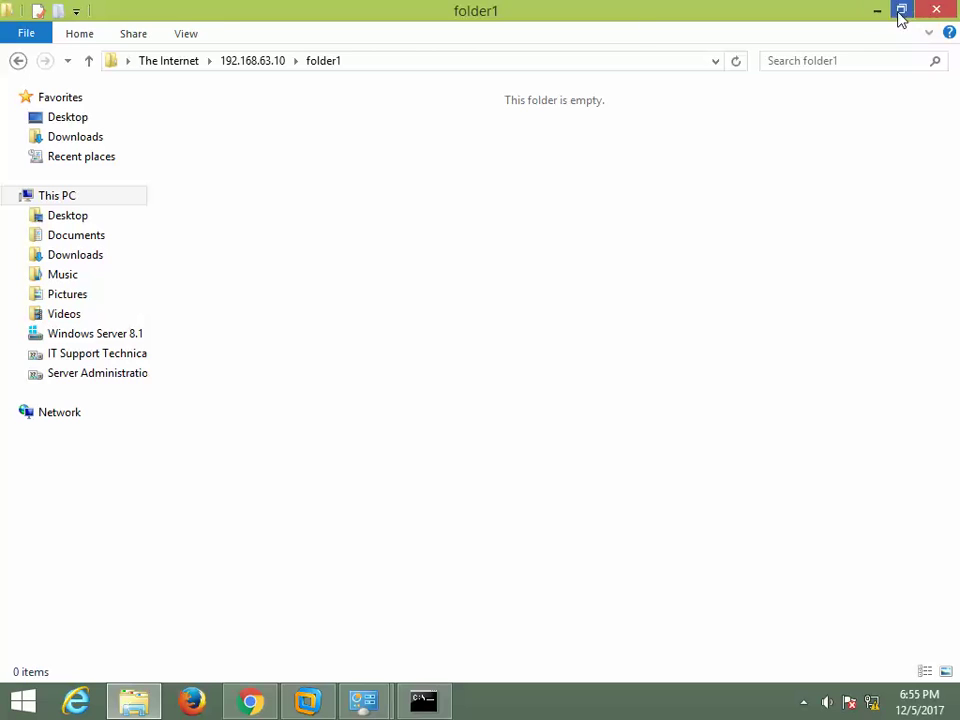
pyautogui.click(266, 60)
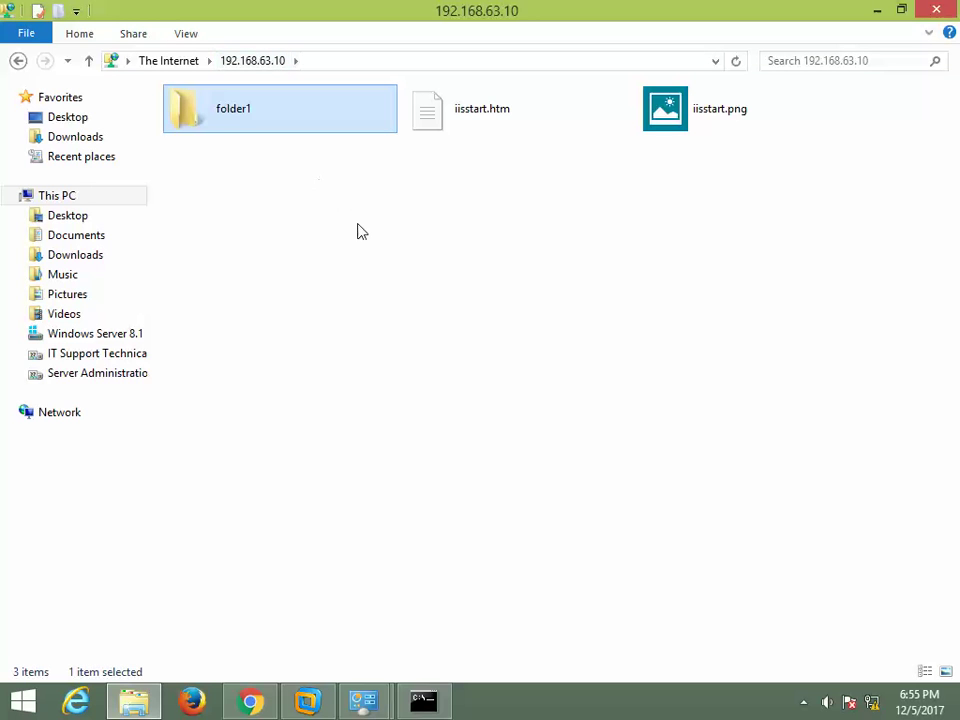